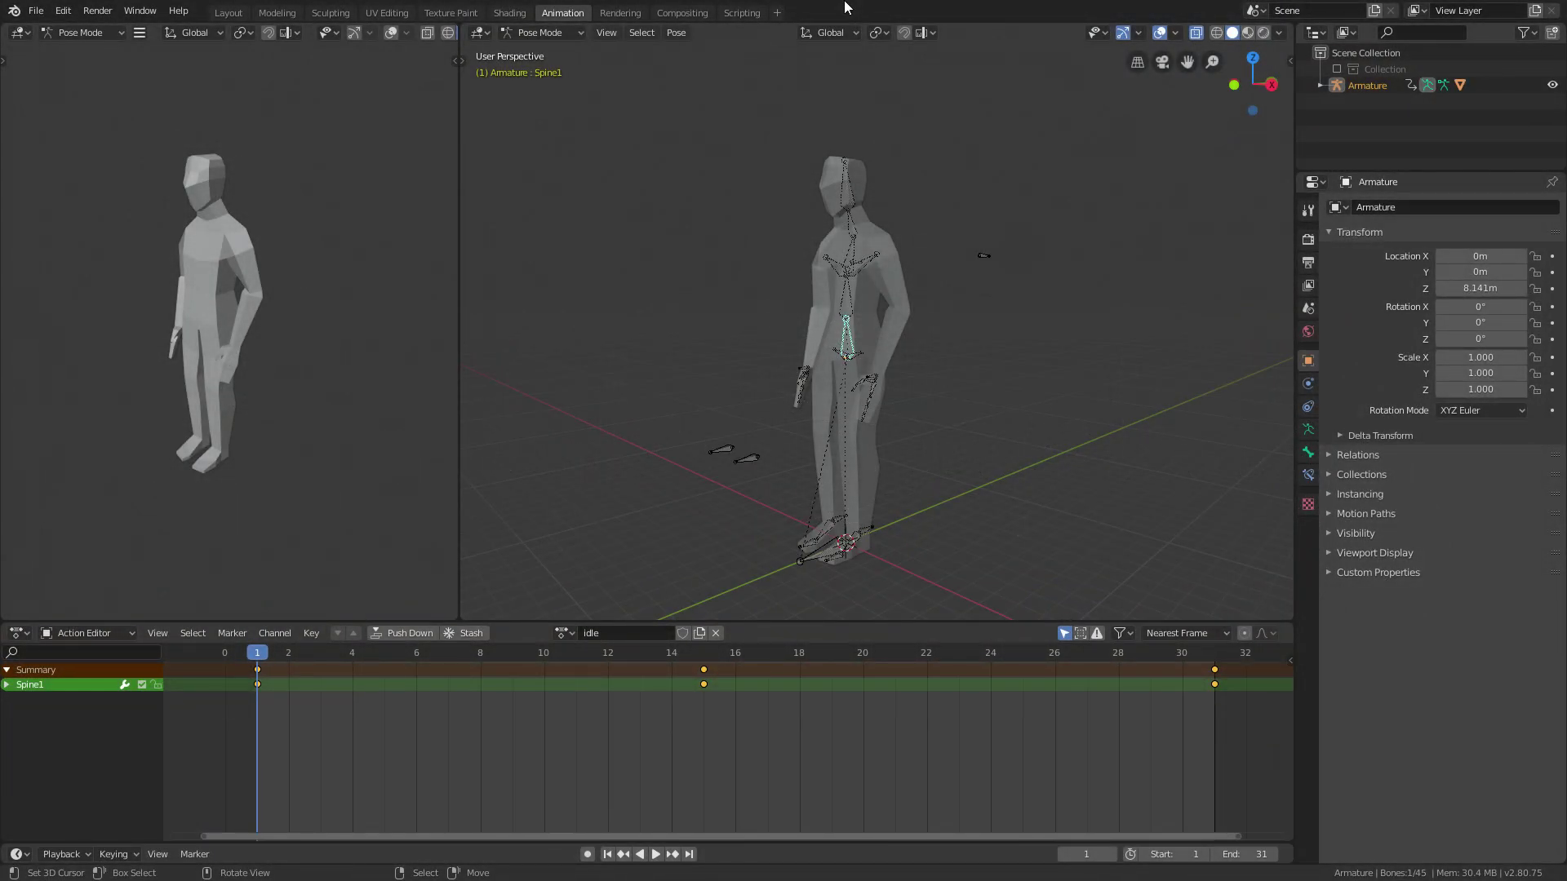
Play the idle animation and look at the character from different angles.
key("space")
middle_click_drag(955, 188, 1136, 268)
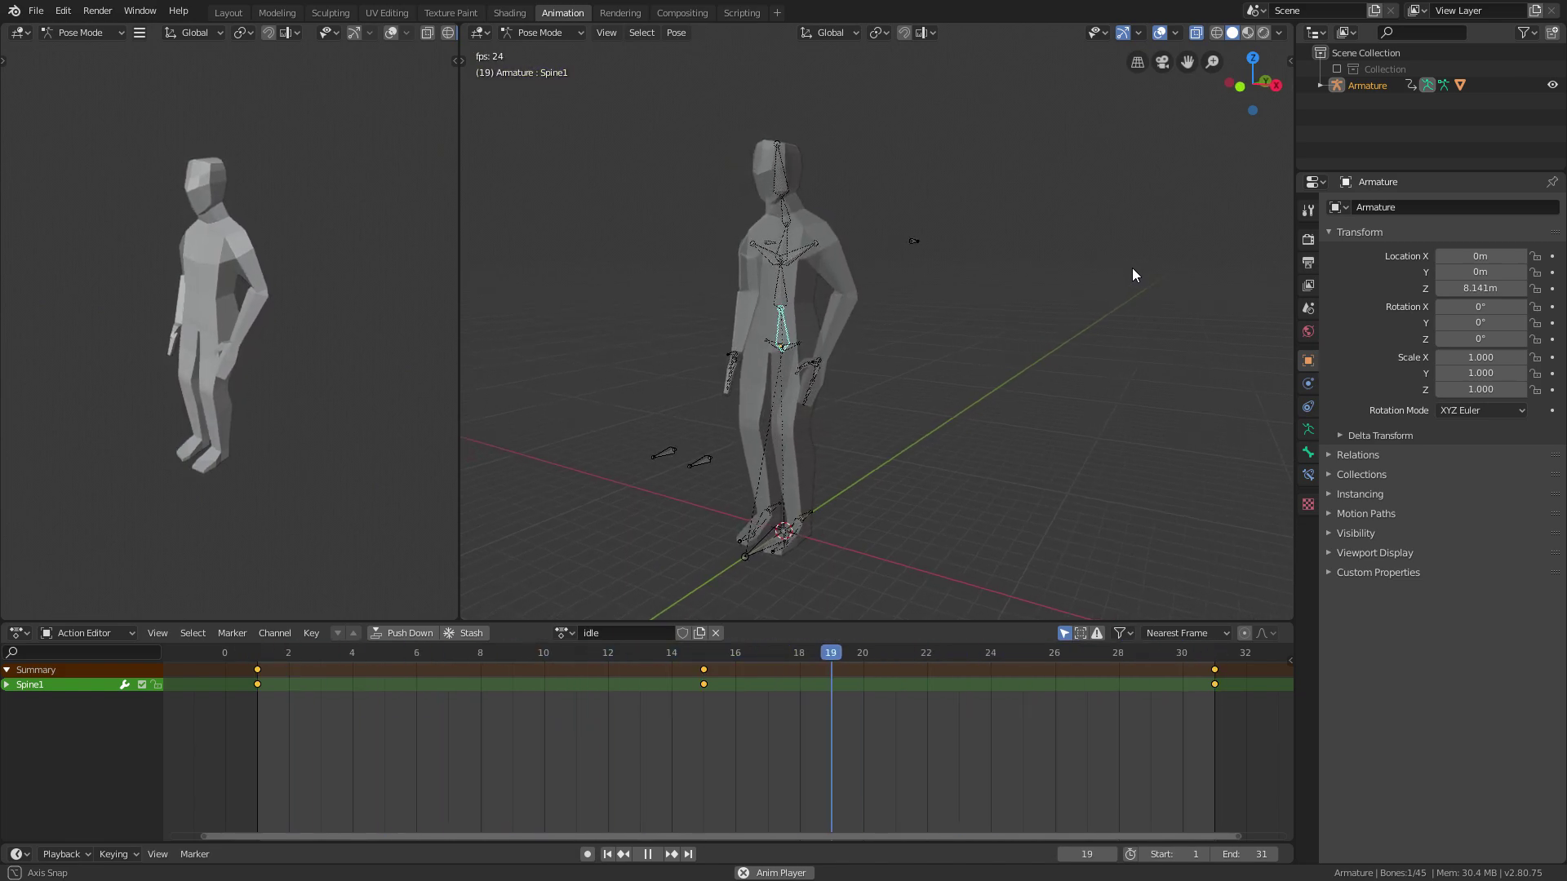
middle_click_drag(1134, 269, 635, 197)
key("space")
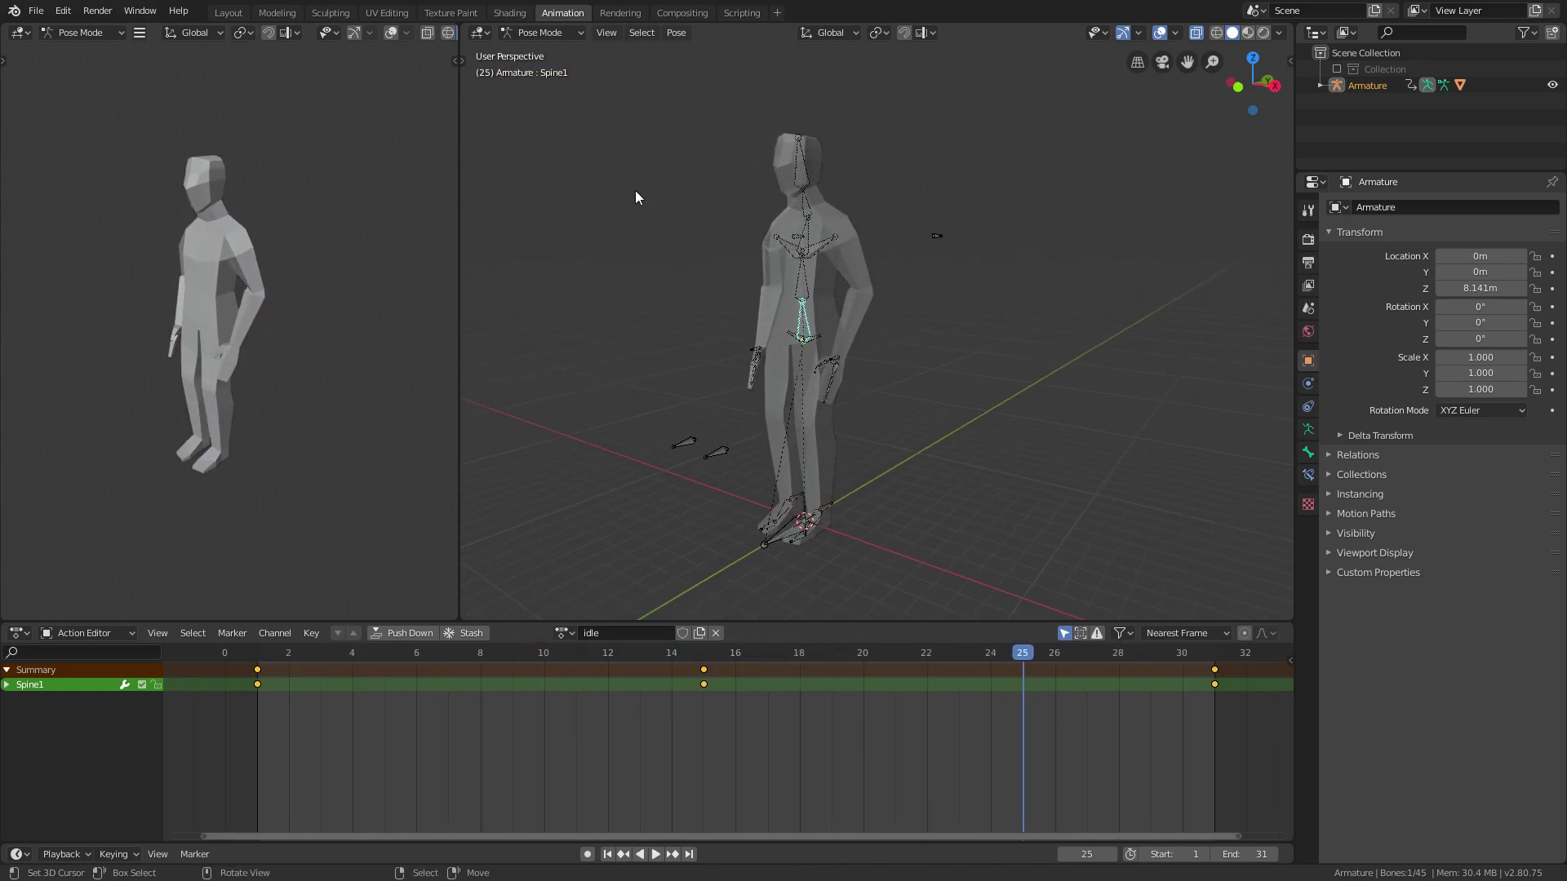
Open the file lp_human_animation.blend.
left_click(45, 18)
left_click(61, 37)
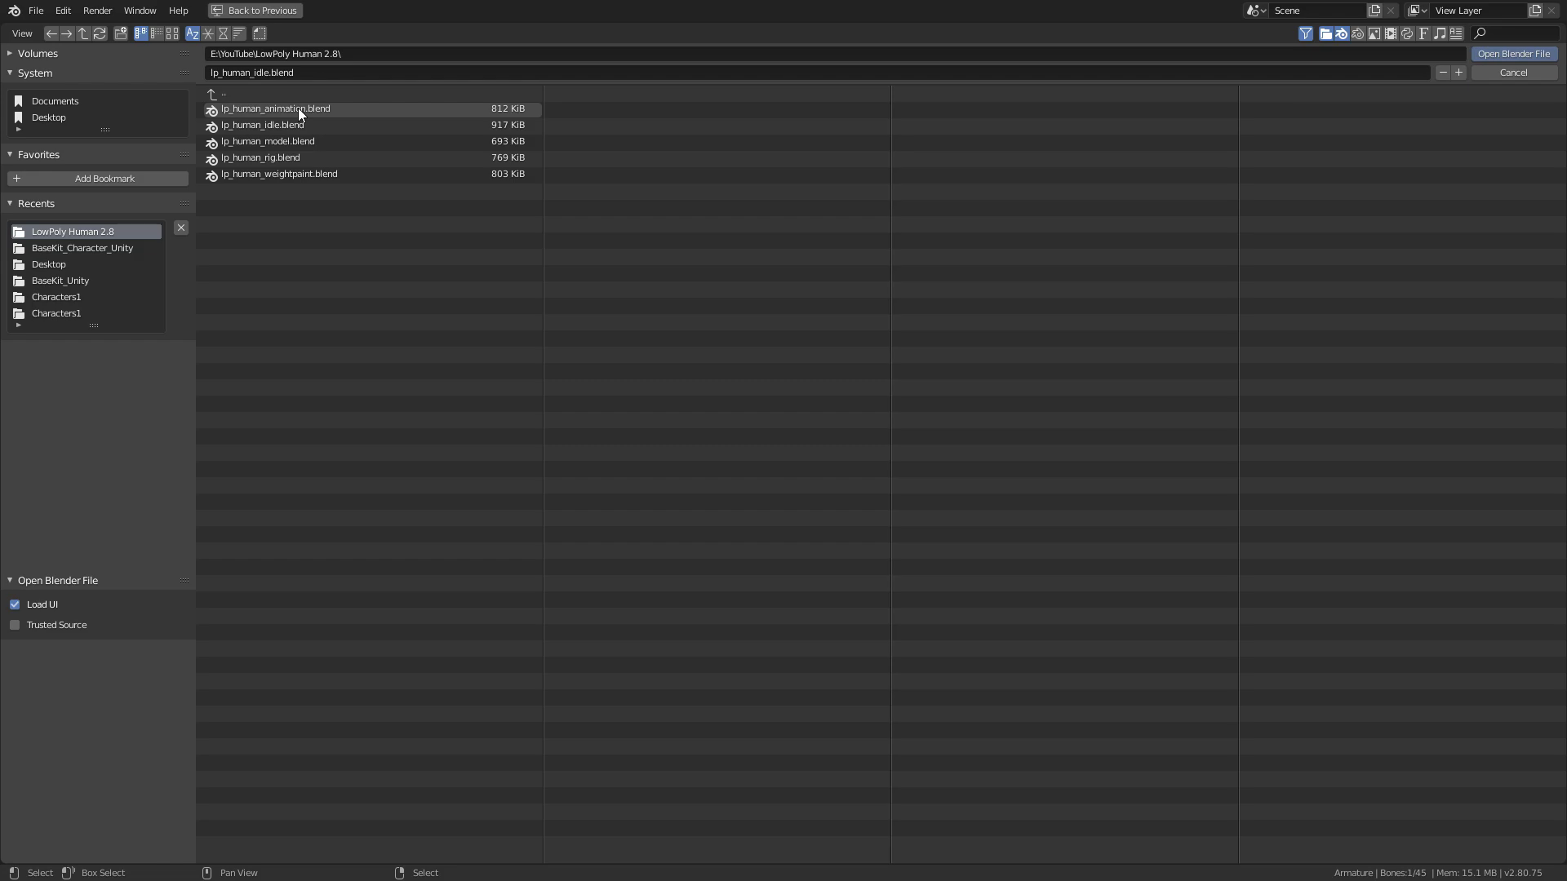
double_click(297, 107)
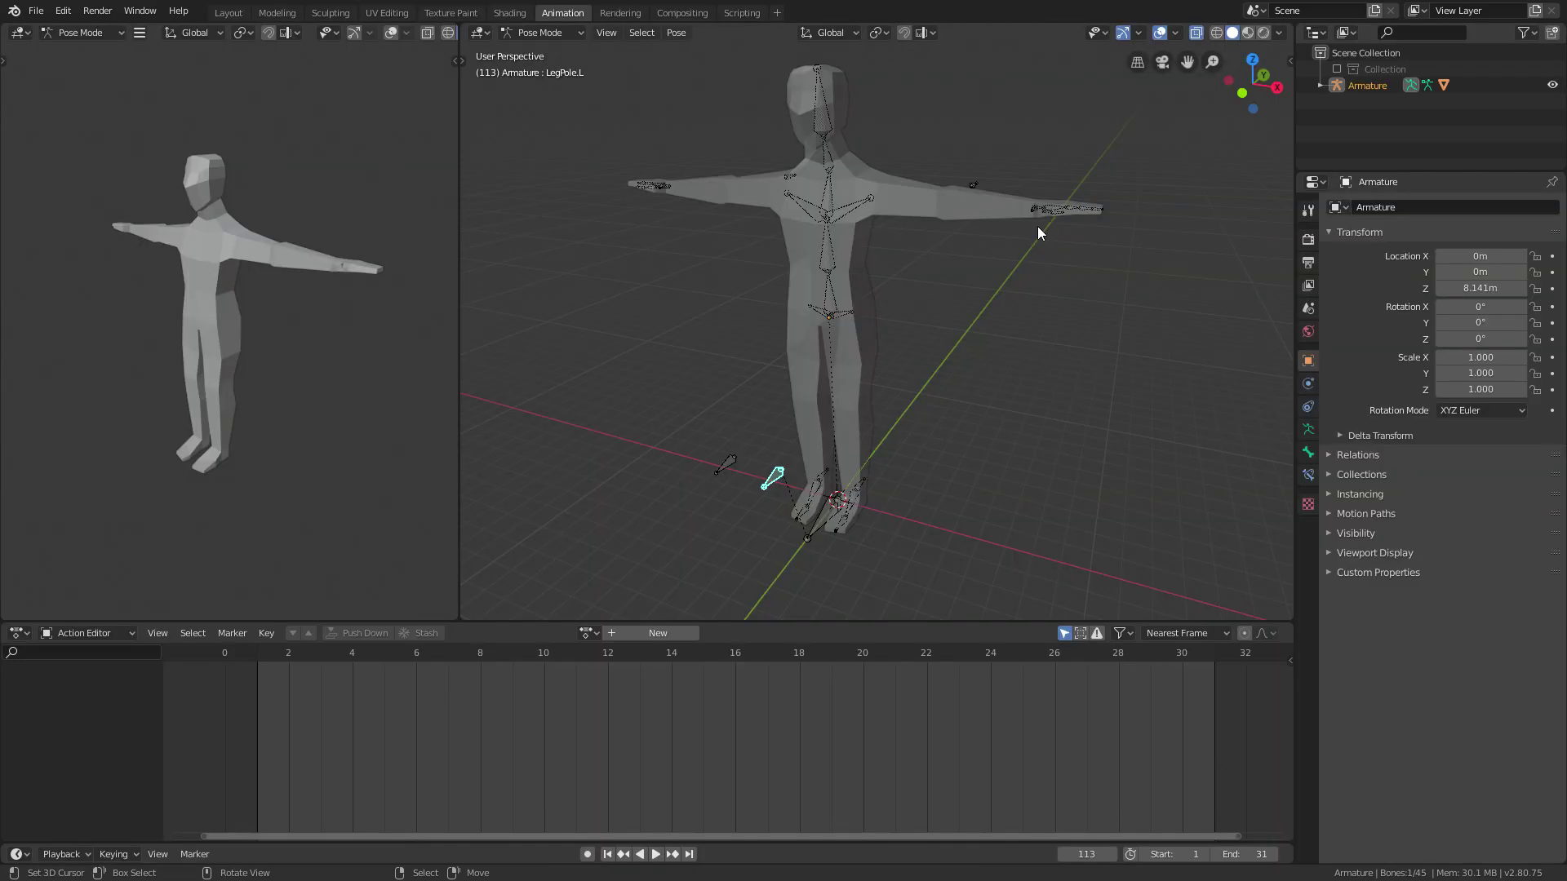
Open the file lp_human_idle.blend again.
left_click(35, 11)
left_click(58, 41)
left_click(337, 124)
double_click(337, 124)
Select all bones of the armature and play the idle animation, viewing it from several angles.
middle_click_drag(979, 335, 849, 228, "shift")
scroll(816, 322, "up", 2)
middle_click_drag(815, 322, 787, 175)
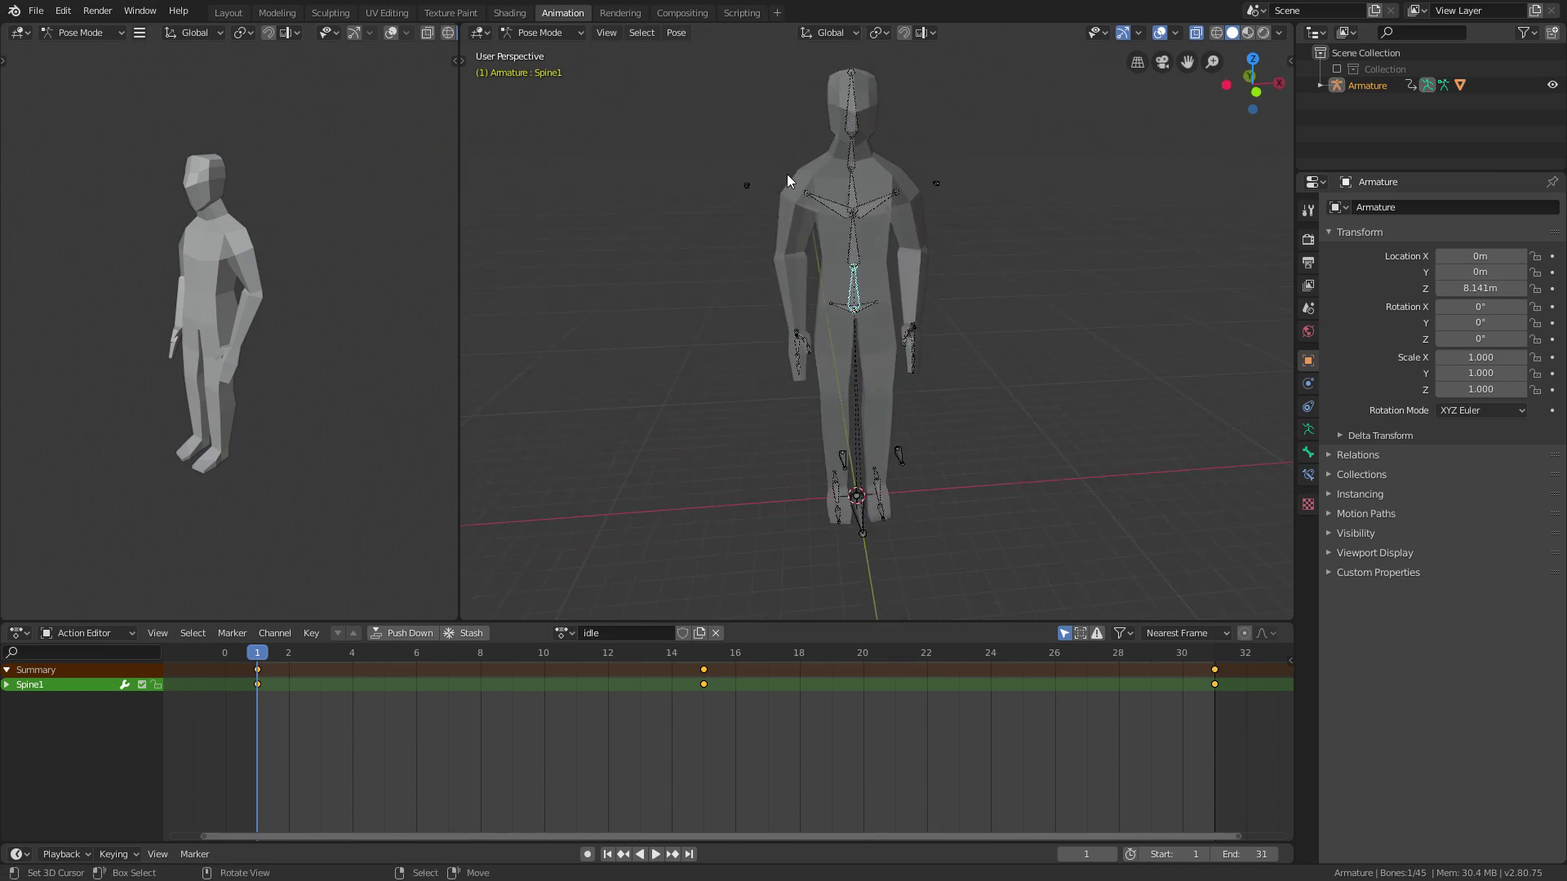
key("a")
middle_click_drag(747, 335, 722, 400)
key("space")
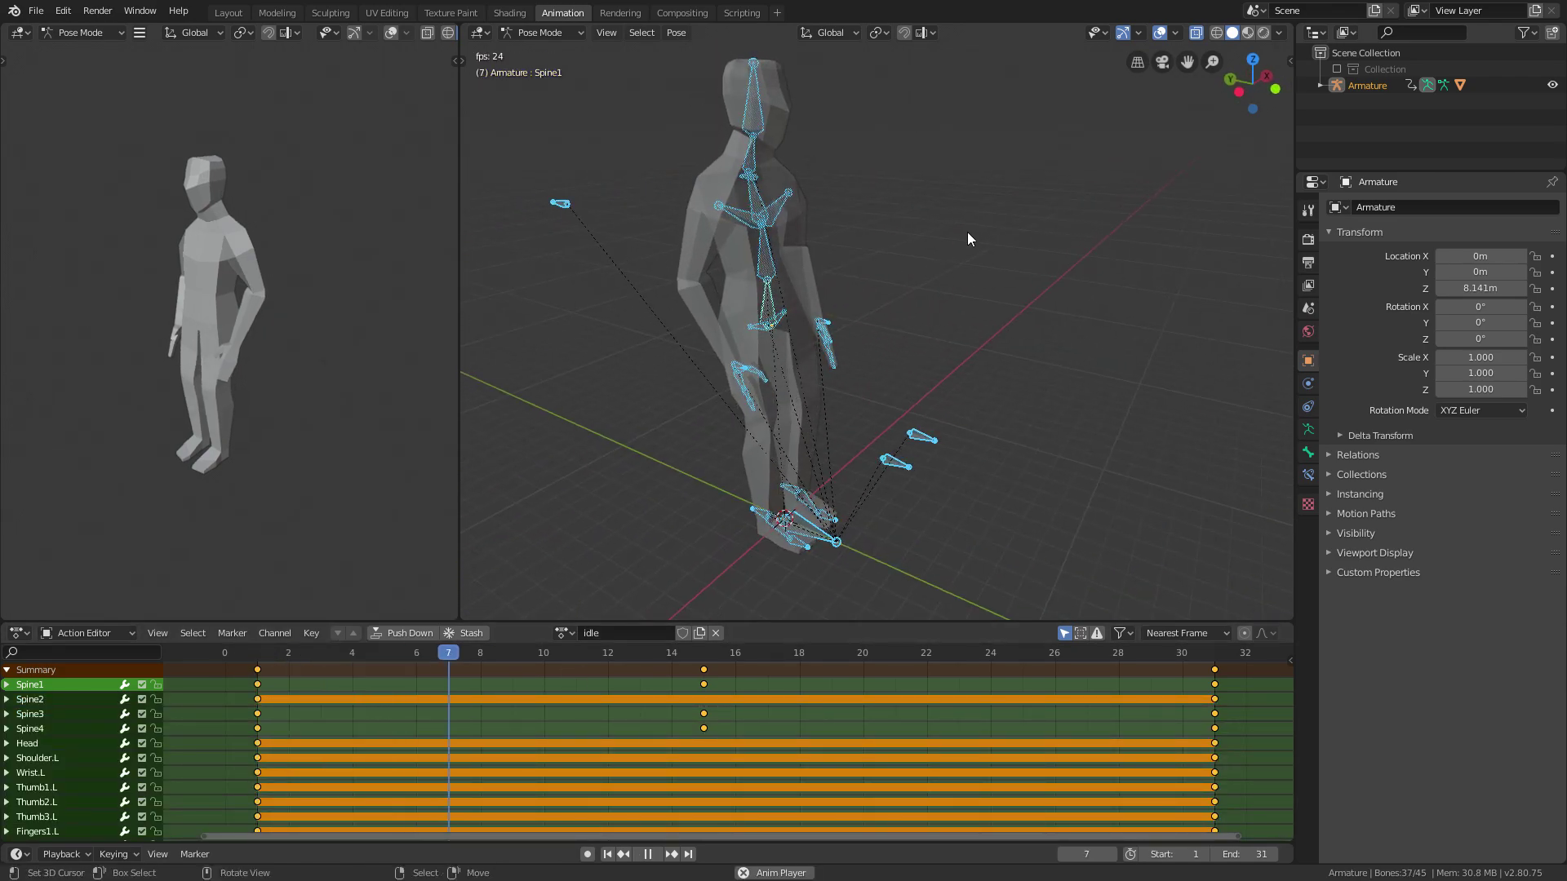
middle_click_drag(923, 286, 722, 257)
key("space")
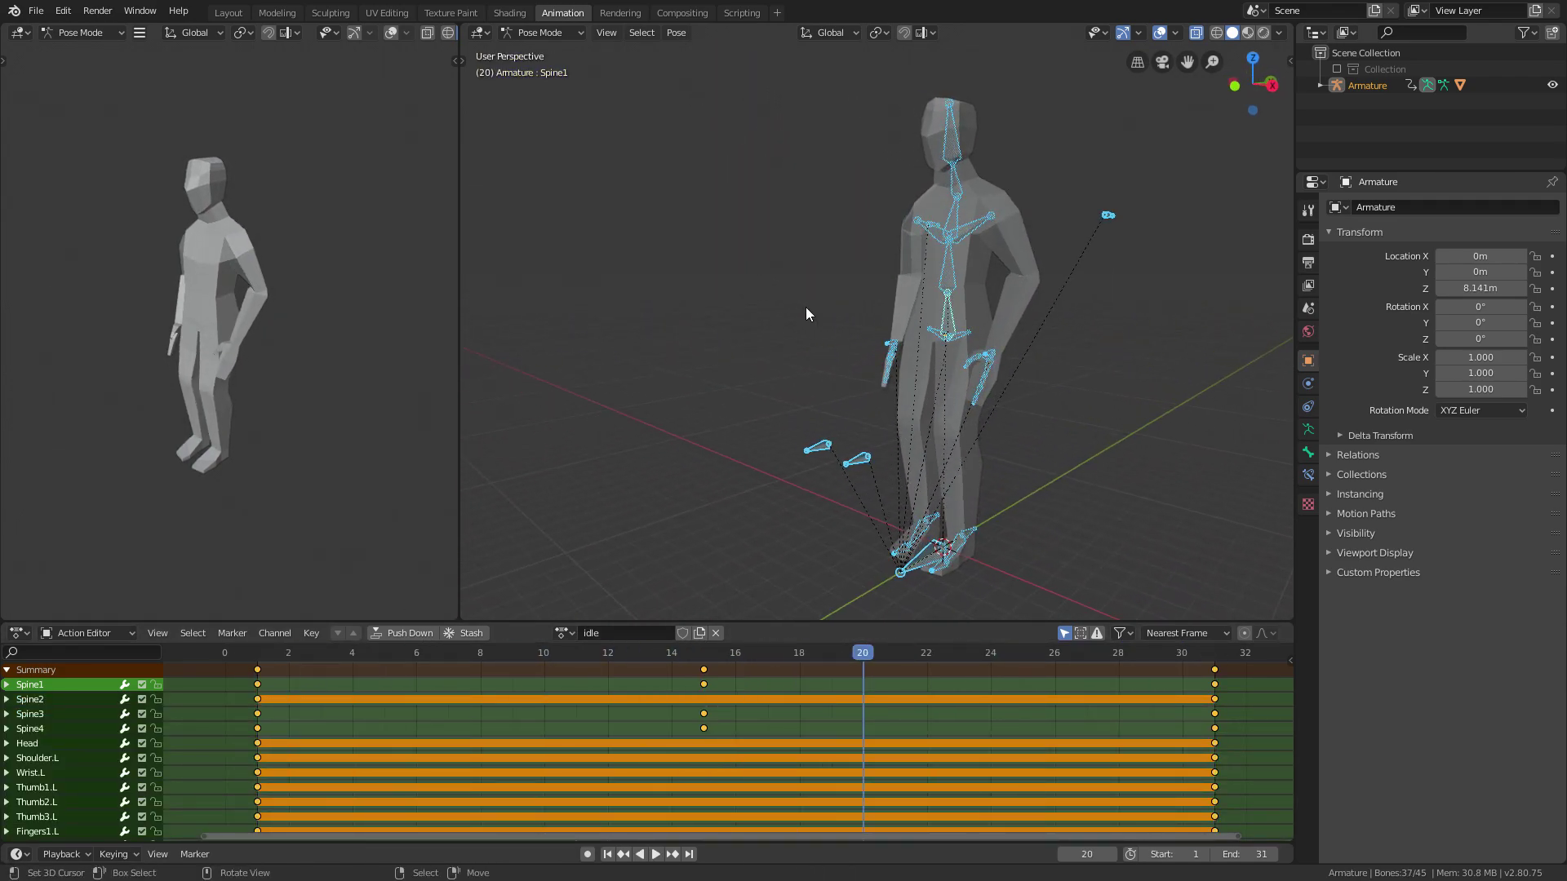
Delete the middle keyframes at frame 15 of the idle action.
left_click(705, 670)
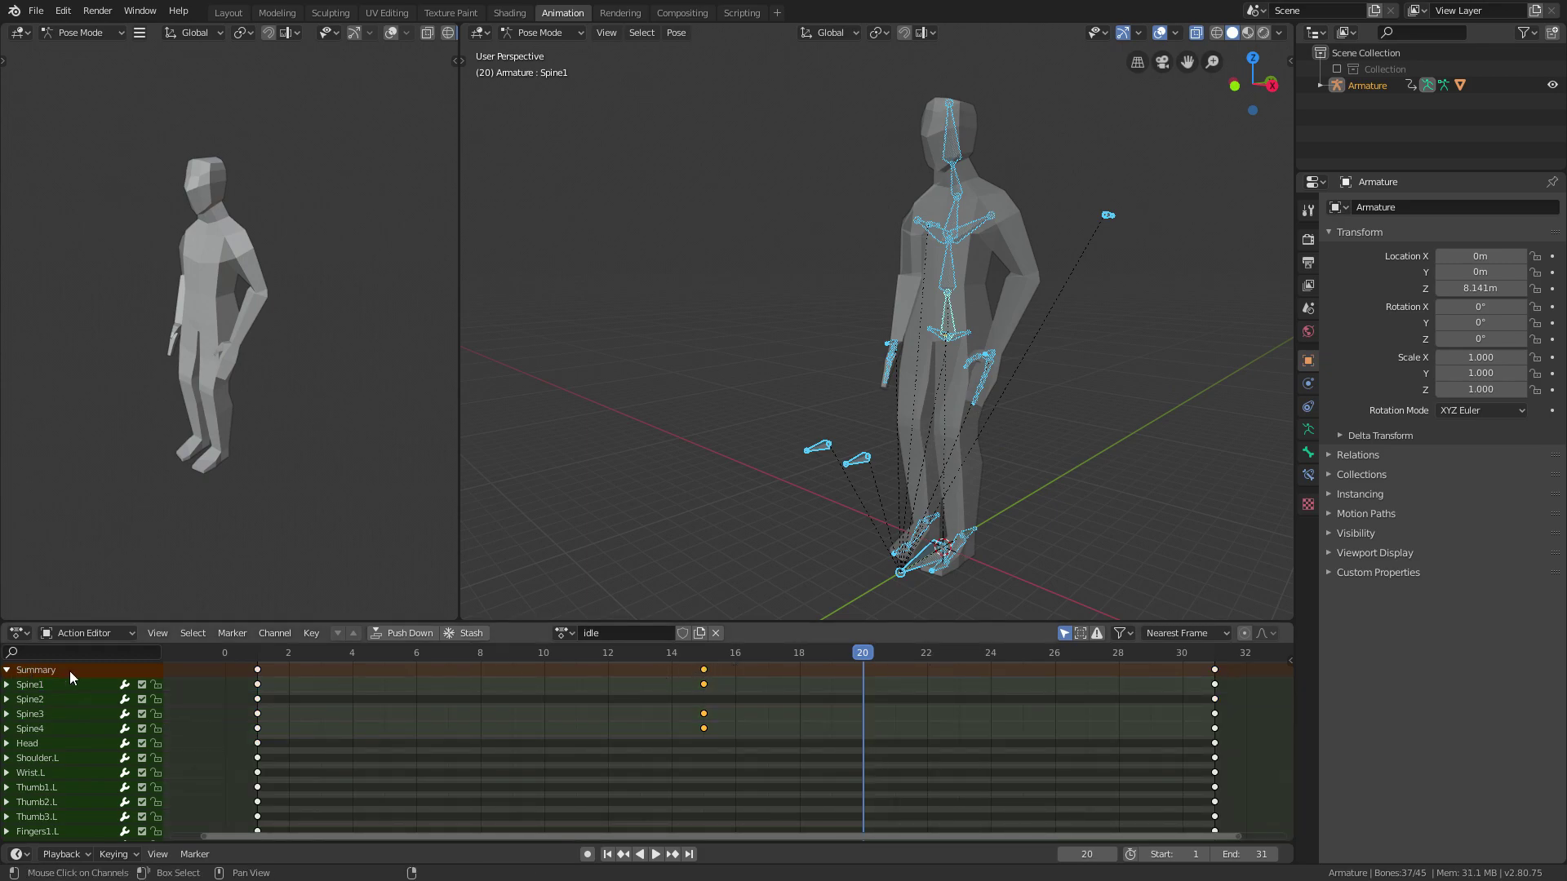
key("x")
left_click(707, 671)
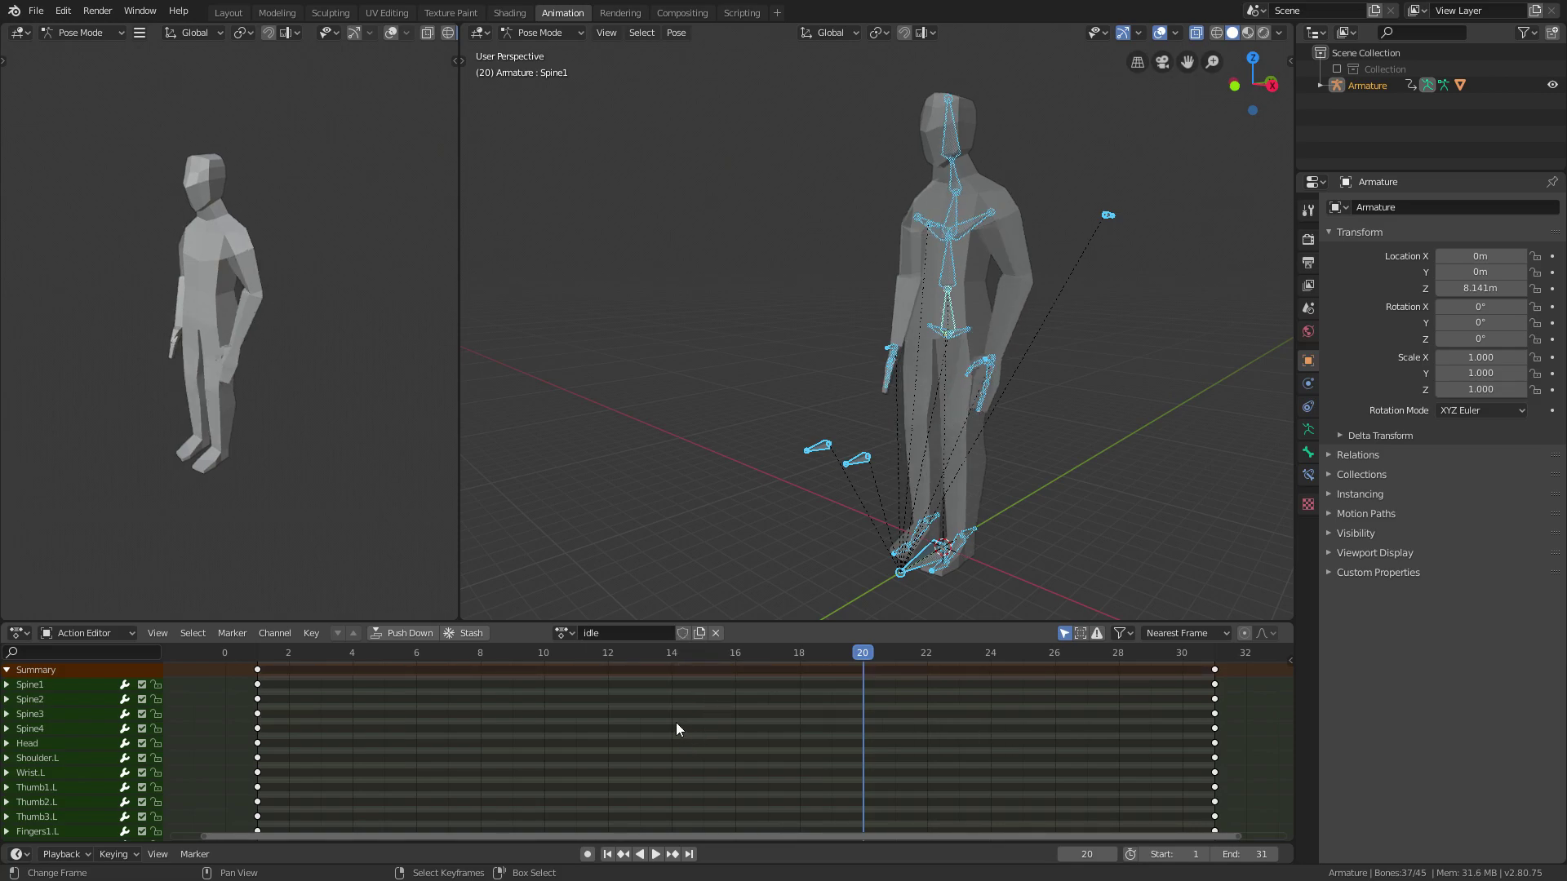
At frame 1, move the left arm IK bone about 0.8 m forward along global Y in the right side view.
left_click_drag(324, 693, 257, 662)
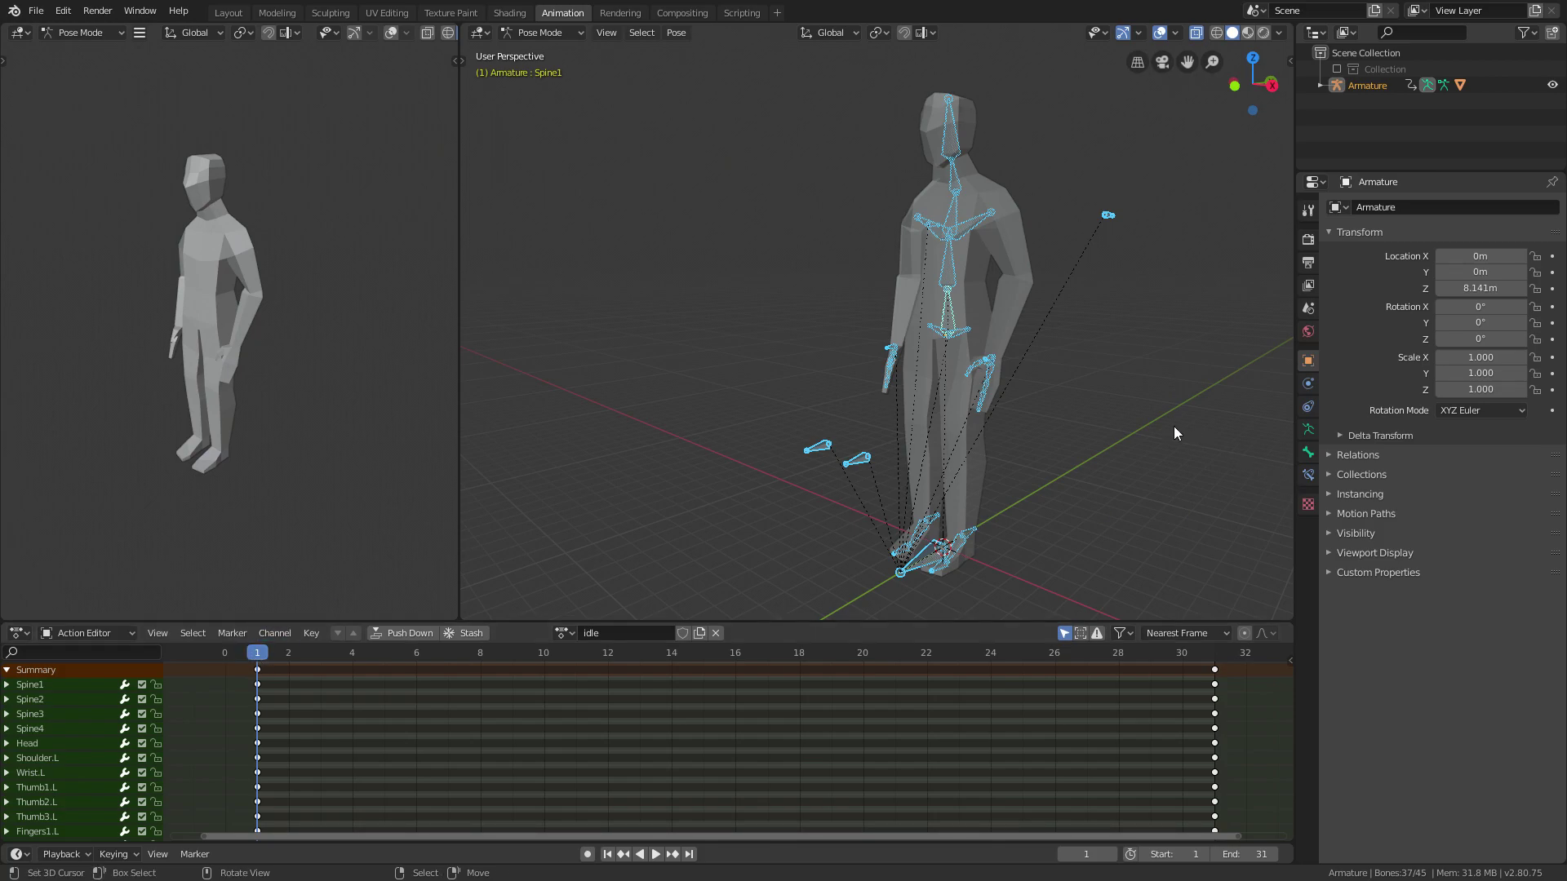
key("KP_3")
middle_click_drag(1163, 419, 966, 249, "shift")
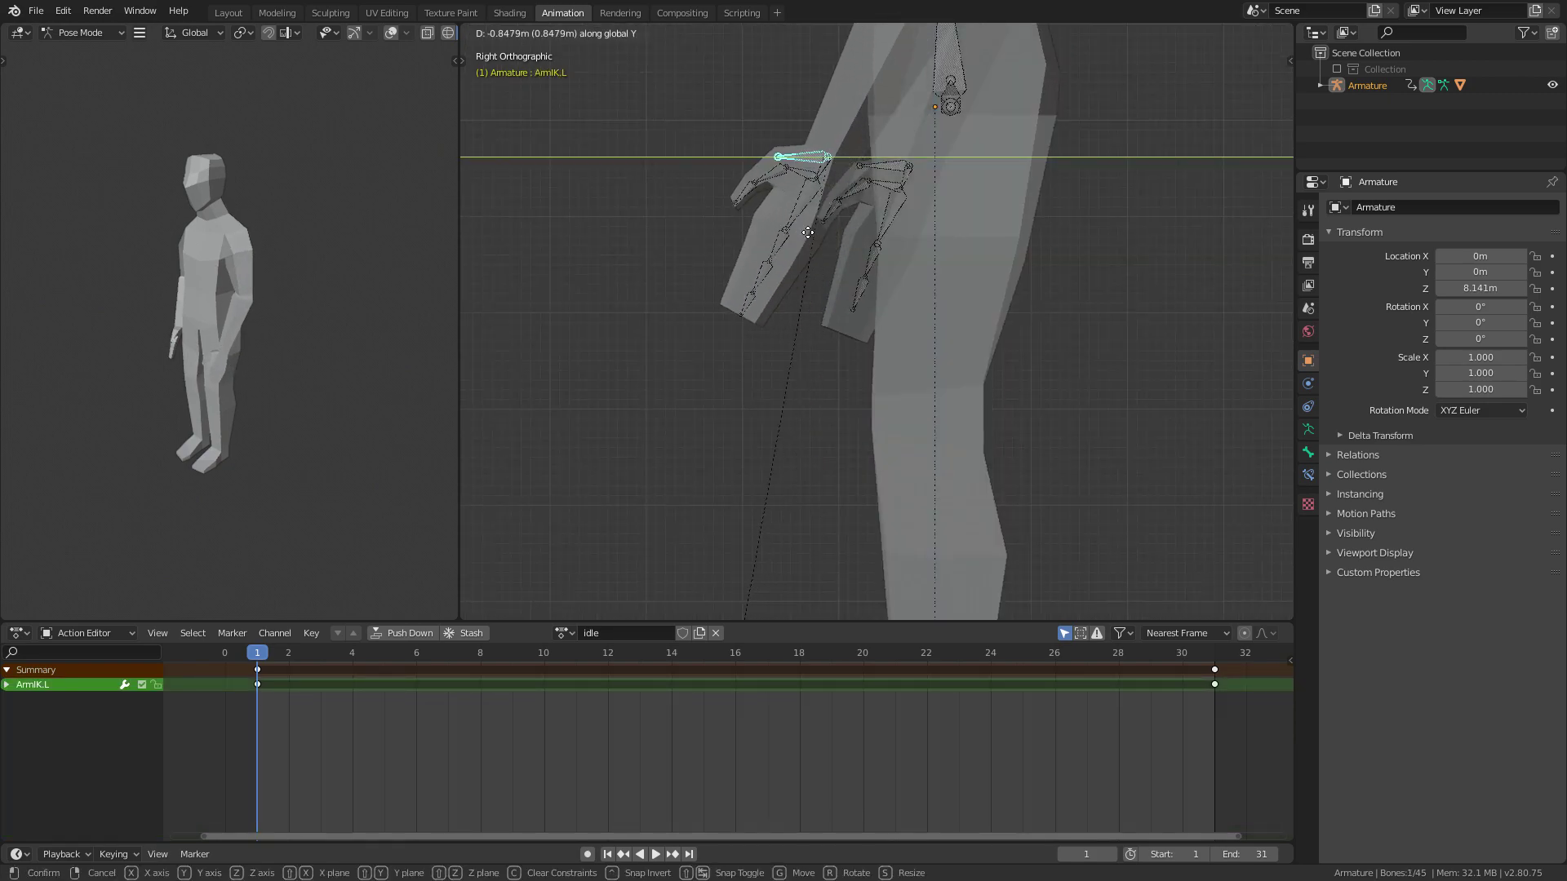
left_click(814, 234)
Move the right arm IK bone backward along global Y so the right hand swings behind the hip.
left_click(897, 170)
key("g")
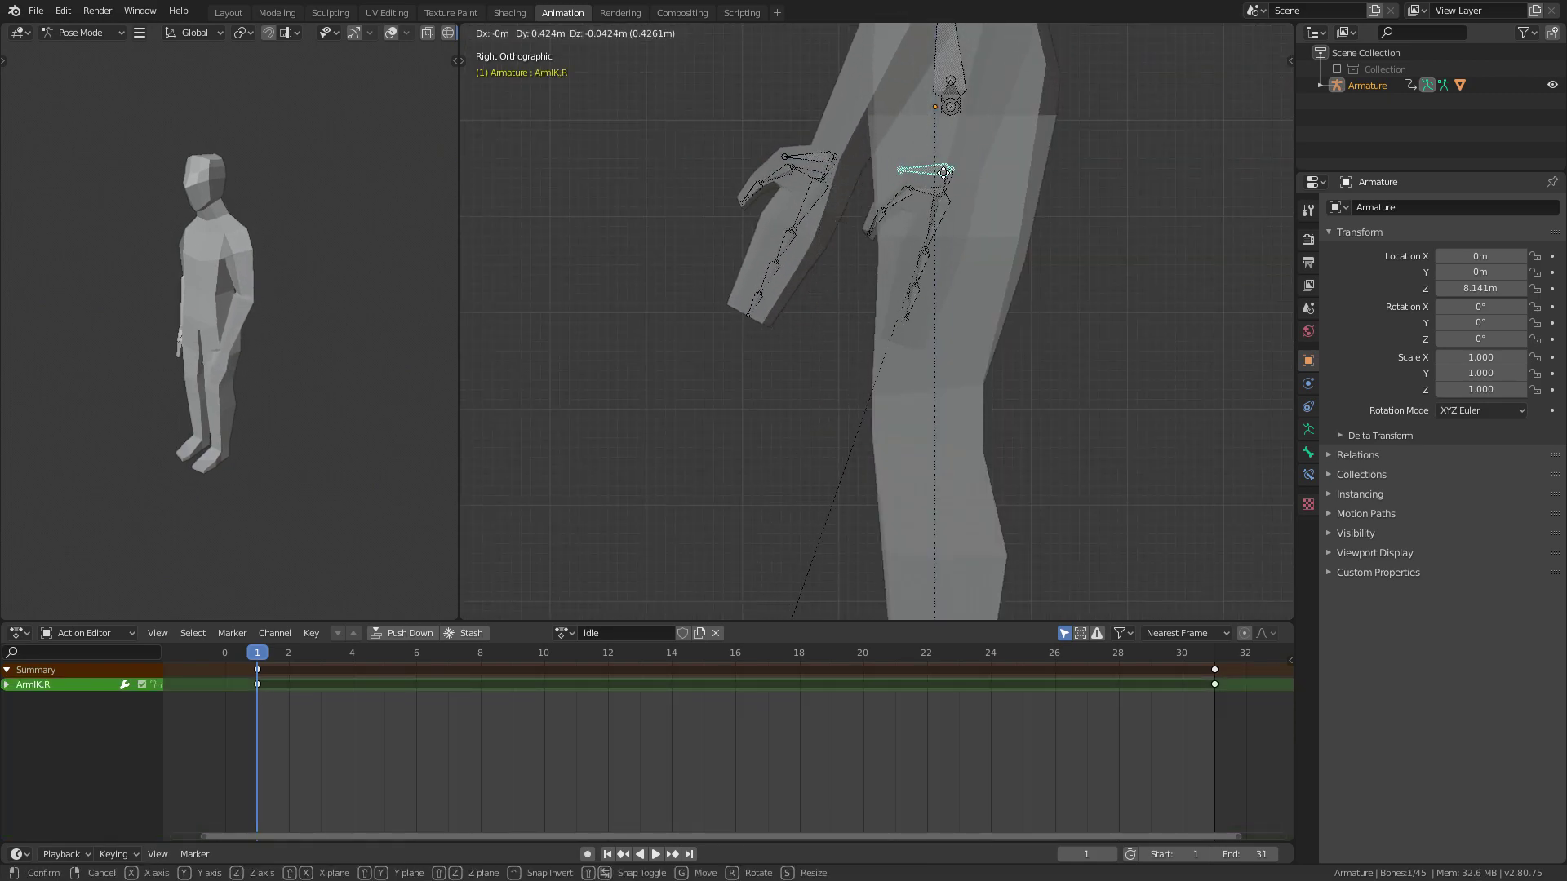
key("y")
left_click(1084, 168)
middle_click_drag(1084, 168, 1070, 24, "shift")
middle_click_drag(1049, 352, 1016, 164, "shift")
middle_click_drag(924, 341, 1070, 375)
middle_click_drag(979, 205, 1005, 337, "shift")
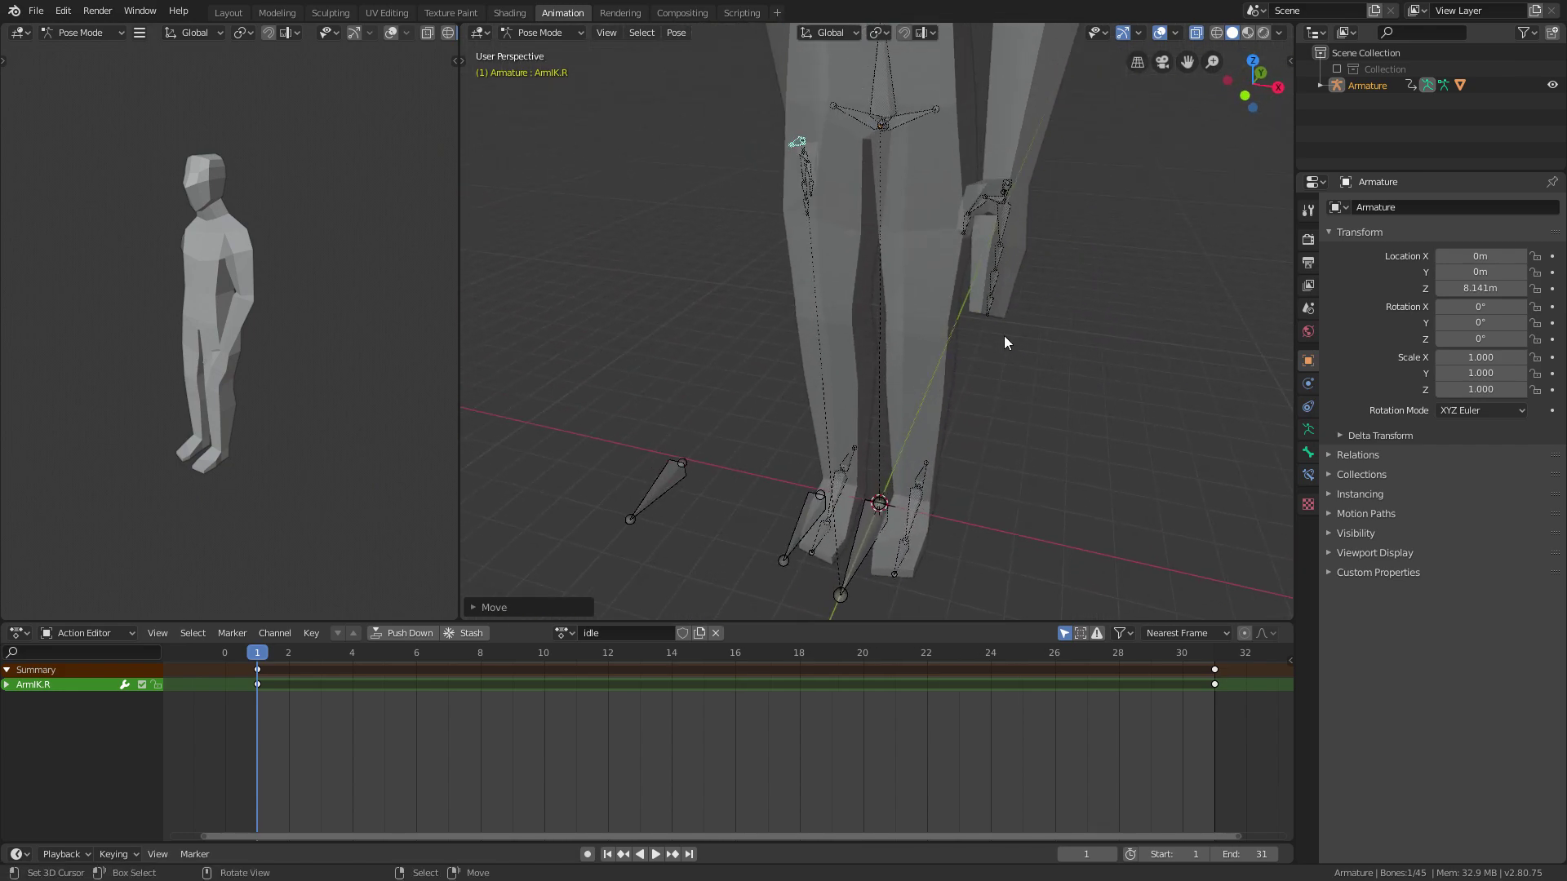
scroll(933, 241, "down", 4)
middle_click_drag(902, 439, 934, 399)
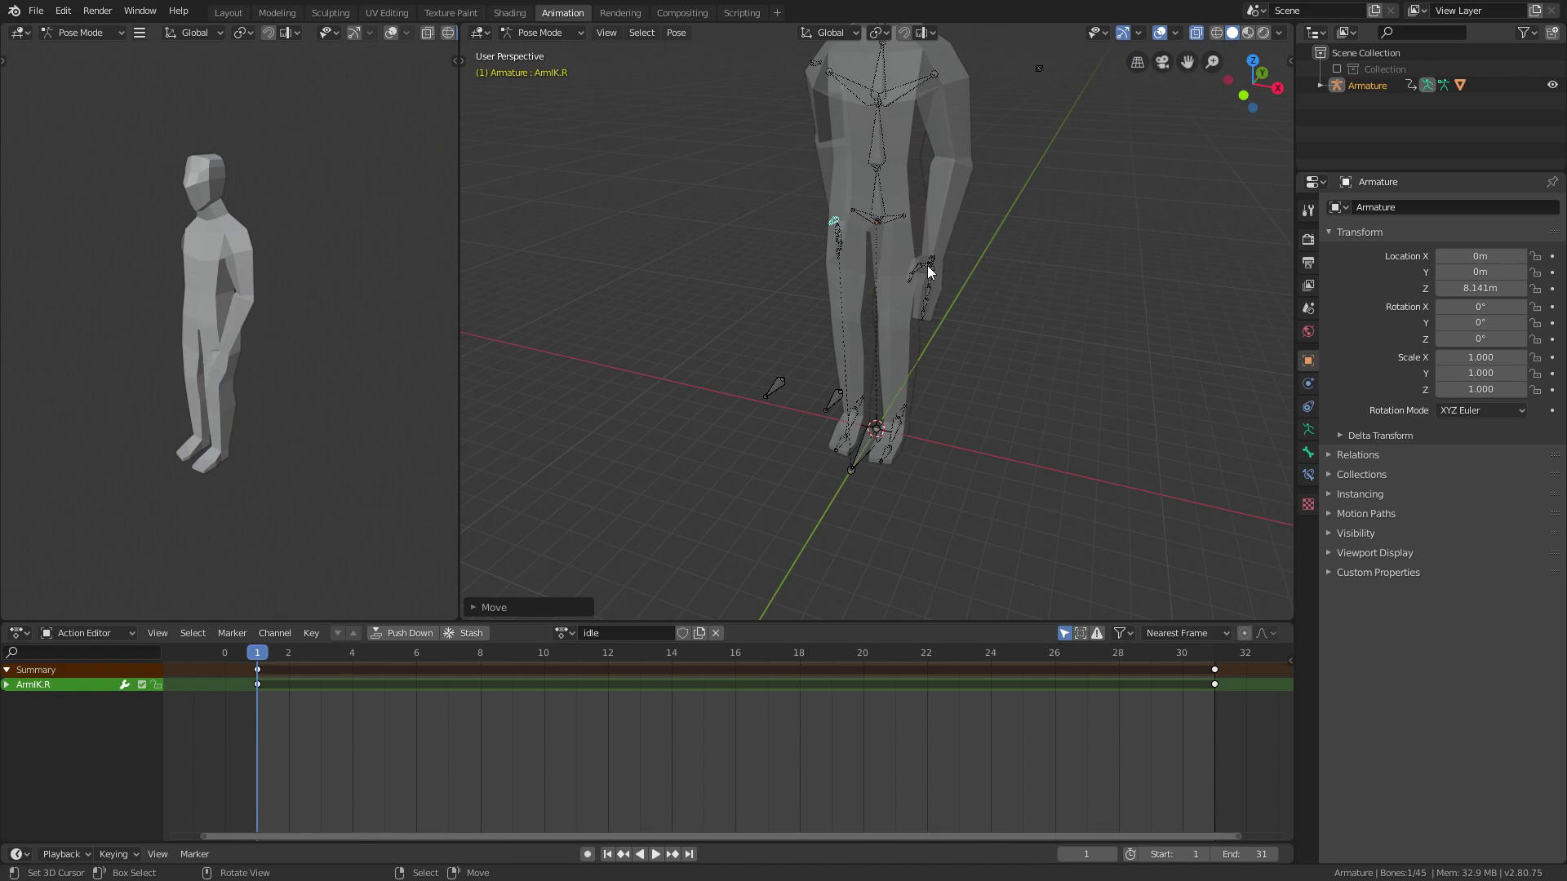
Move the left leg IK bone backward and slightly up so the left foot trails behind the body.
key("KP_3")
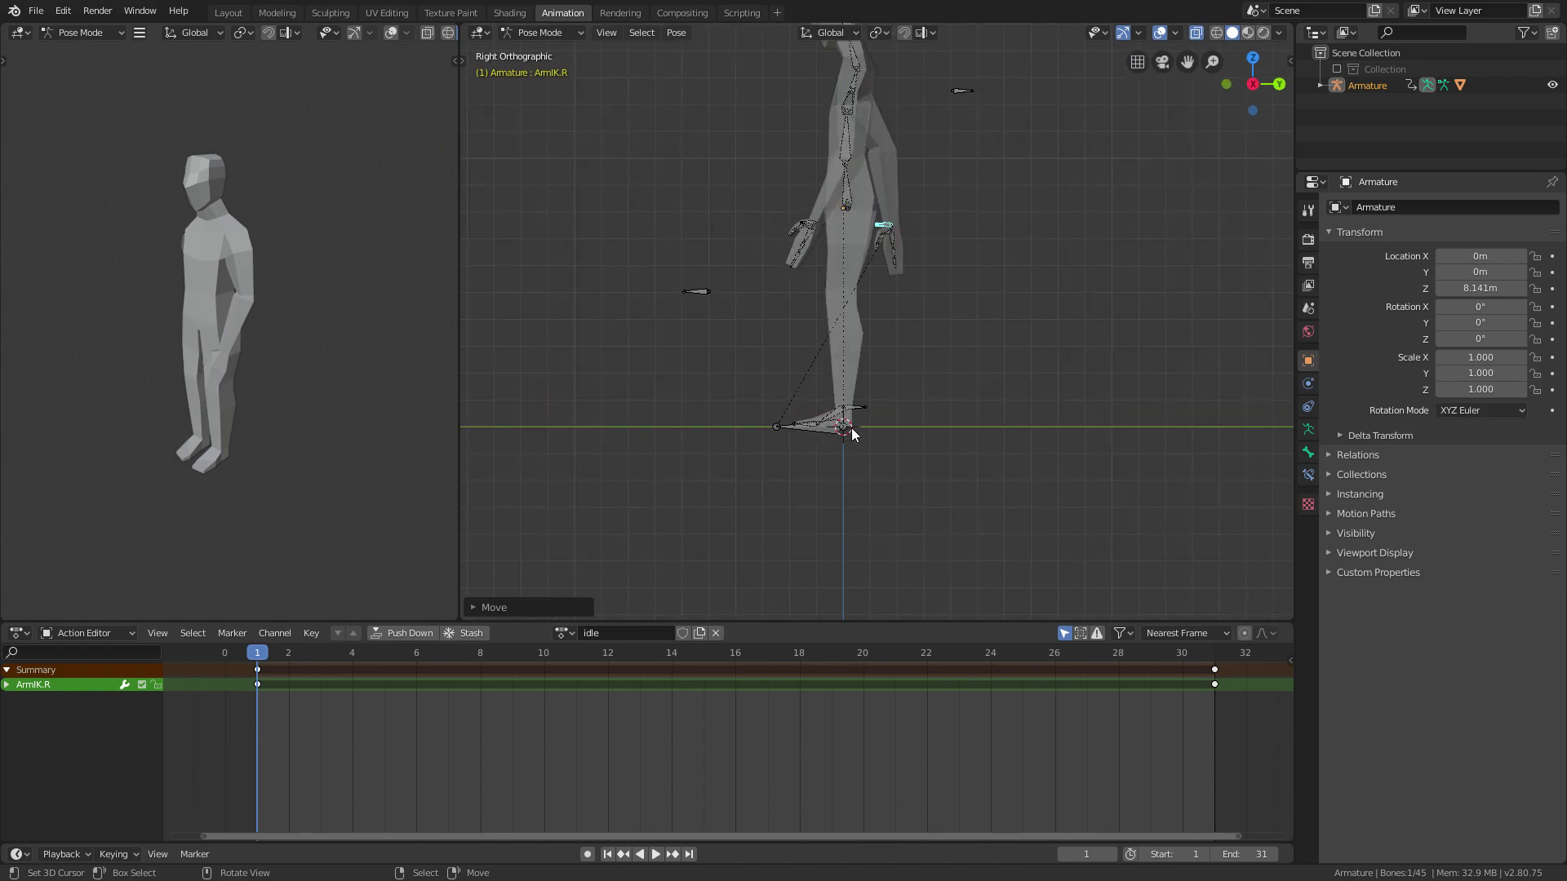
scroll(850, 427, "up", 3)
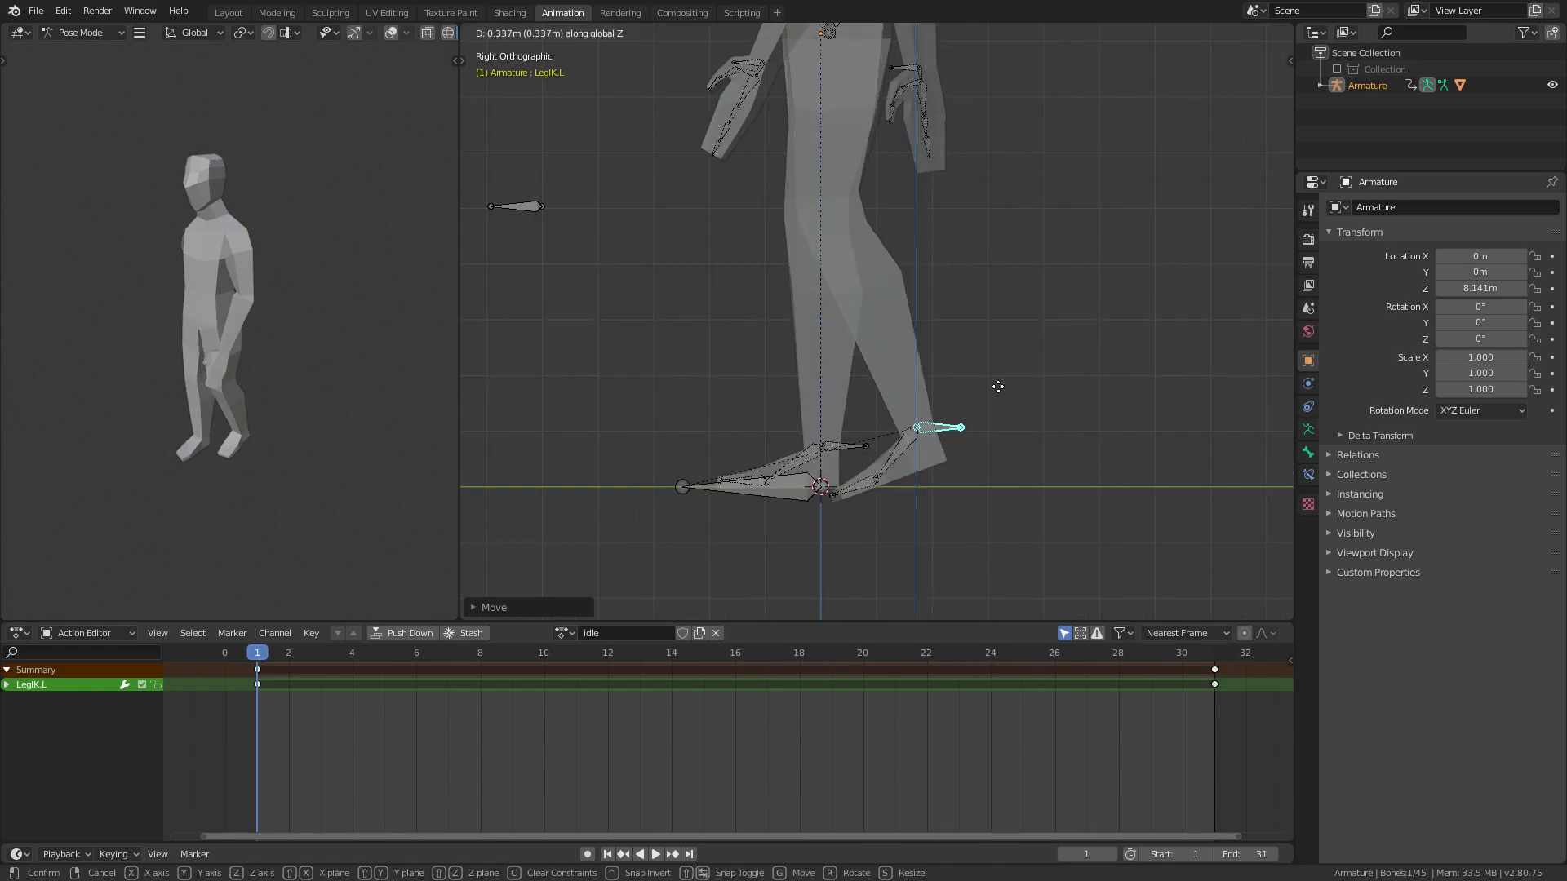
left_click(997, 386)
Move the right leg IK bone forward along global Y, then raise it about 0.15 m along global Z.
left_click(861, 446)
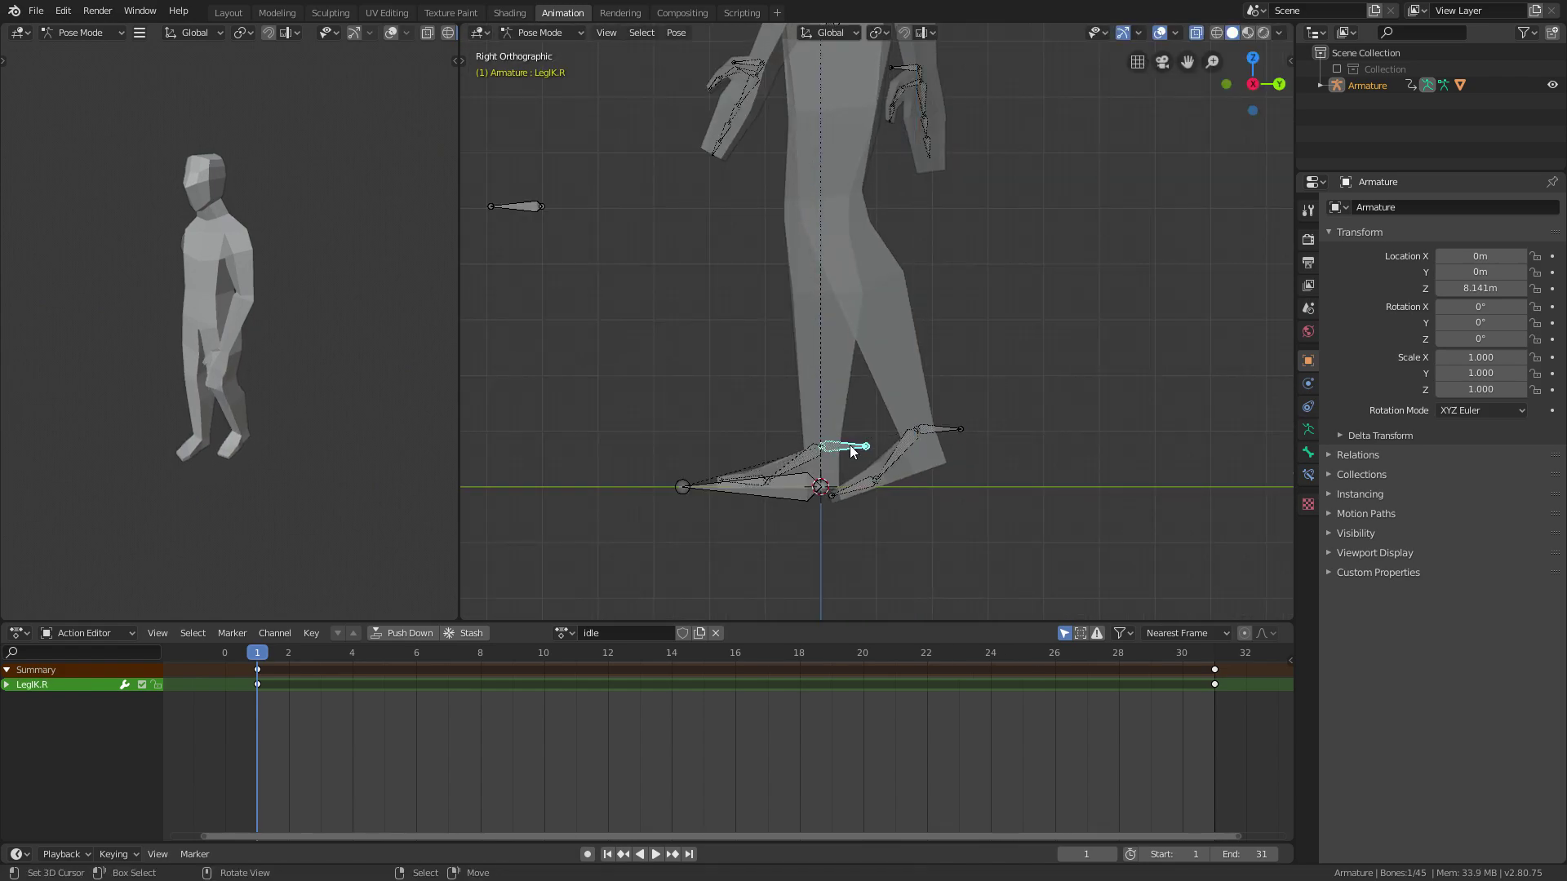
key("g")
key("y")
left_click(783, 447)
key("g")
key("z")
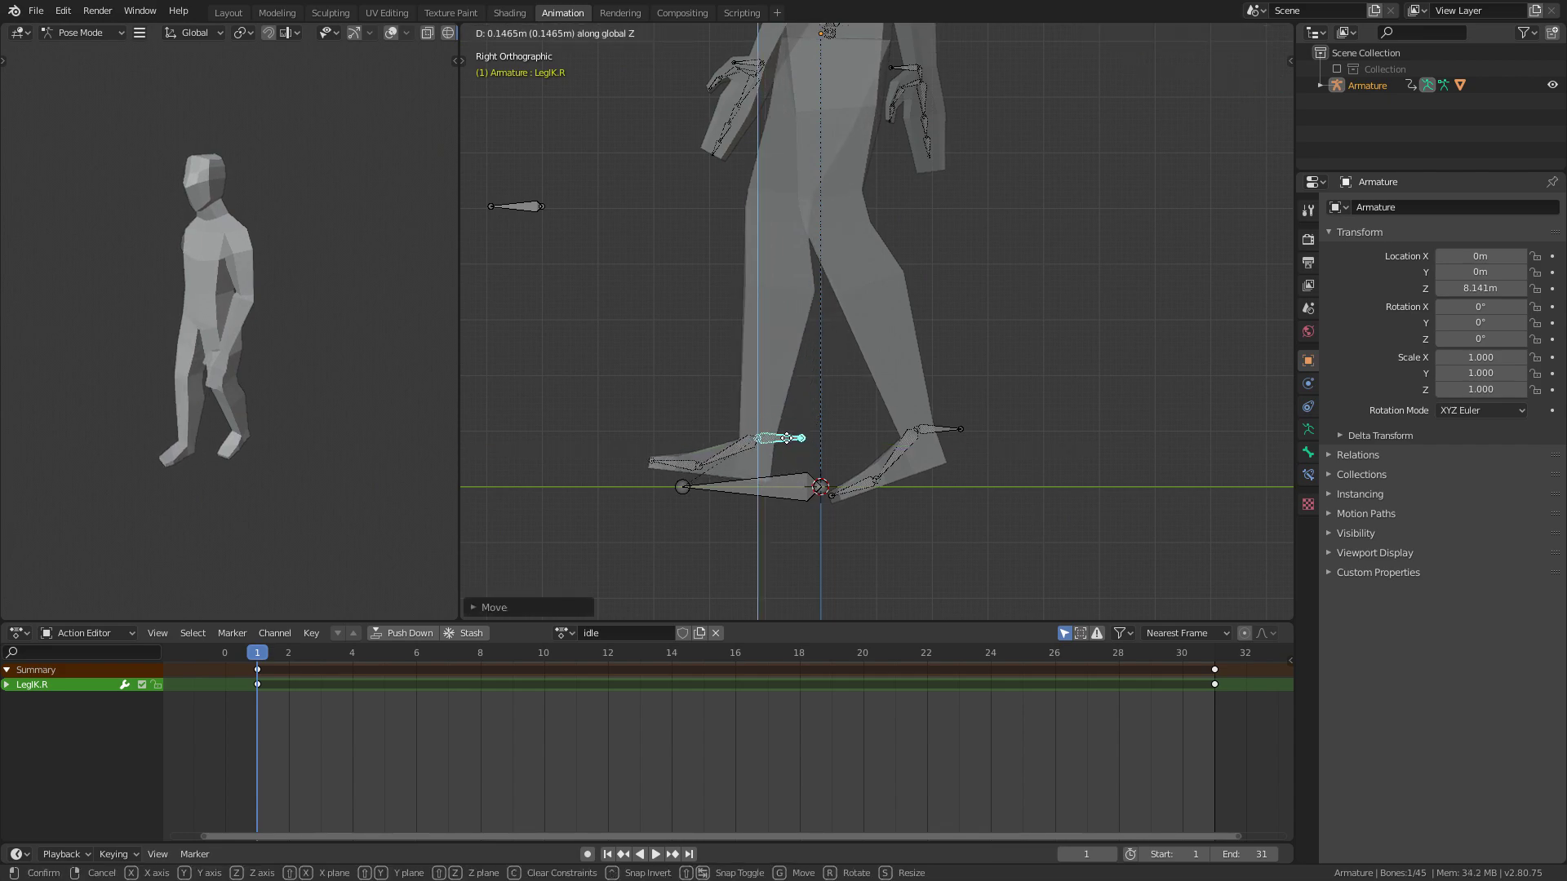
left_click(778, 437)
Select all bones and insert LocRot keyframes for the stride pose at frame 1.
middle_click_drag(777, 434, 881, 421)
scroll(879, 419, "down", 8)
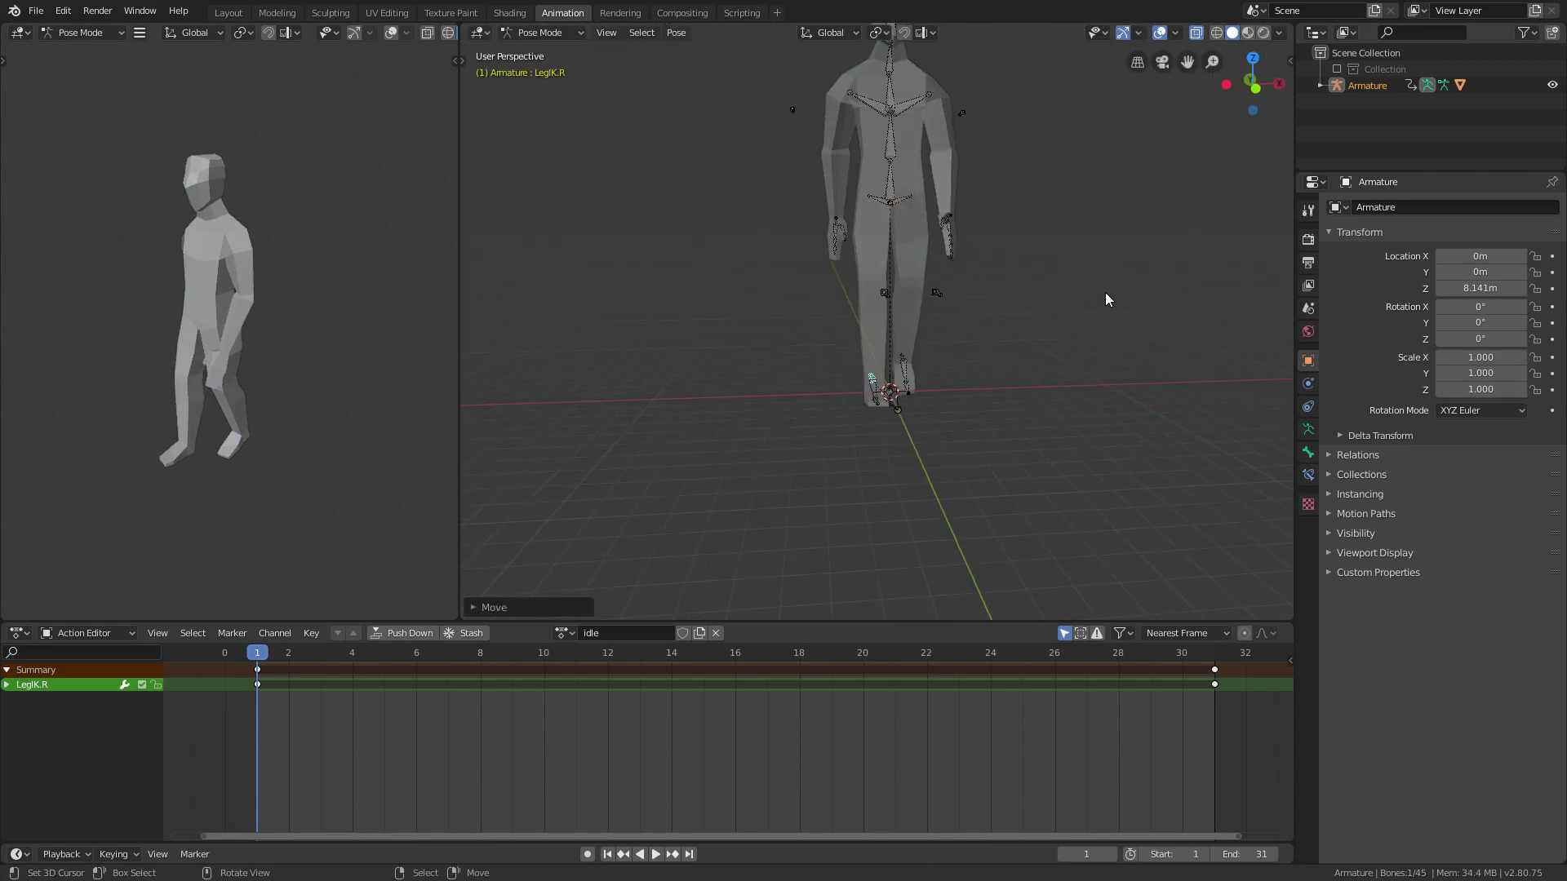
middle_click_drag(1098, 338, 916, 326)
scroll(928, 318, "up", 6)
key("a")
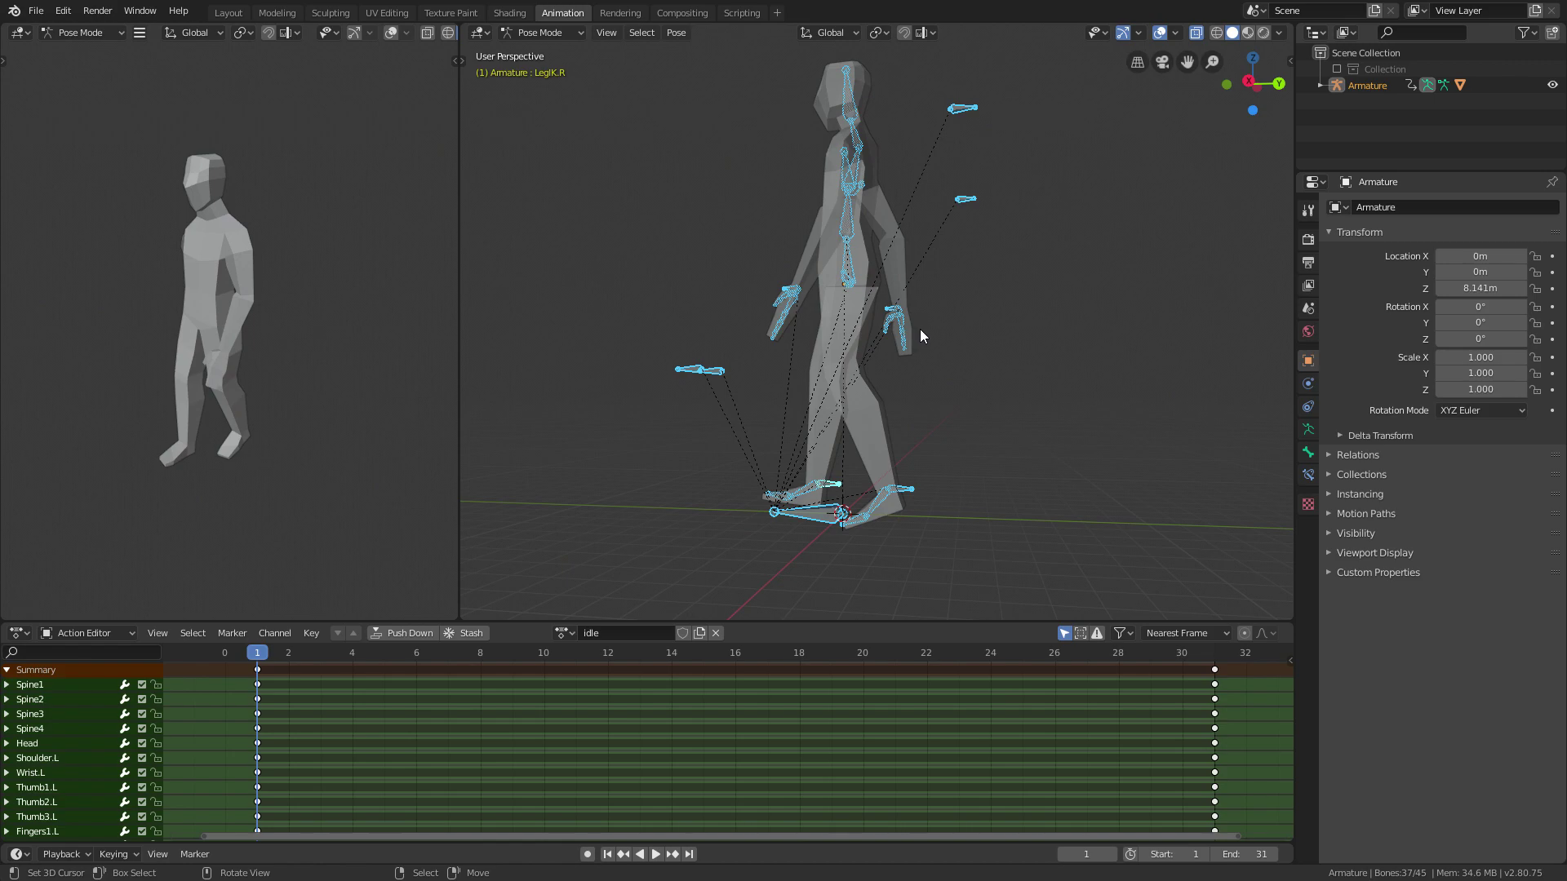
key("i")
Copy the frame 1 pose, paste it at frame 31 and insert LocRot keyframes there.
key("ctrl+c")
left_click(1216, 658)
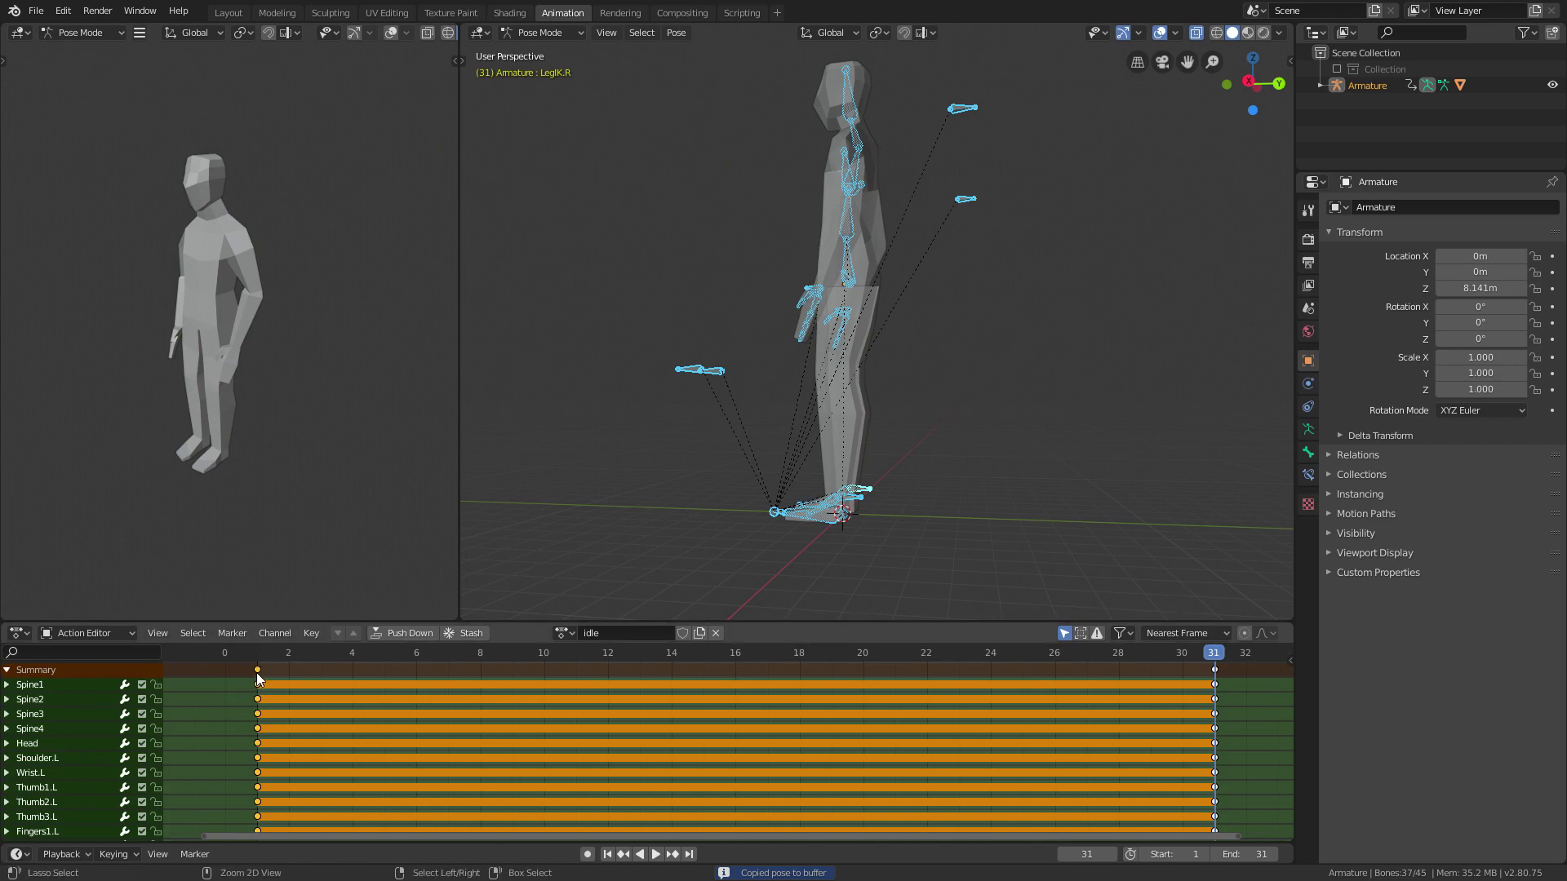
key("ctrl+v")
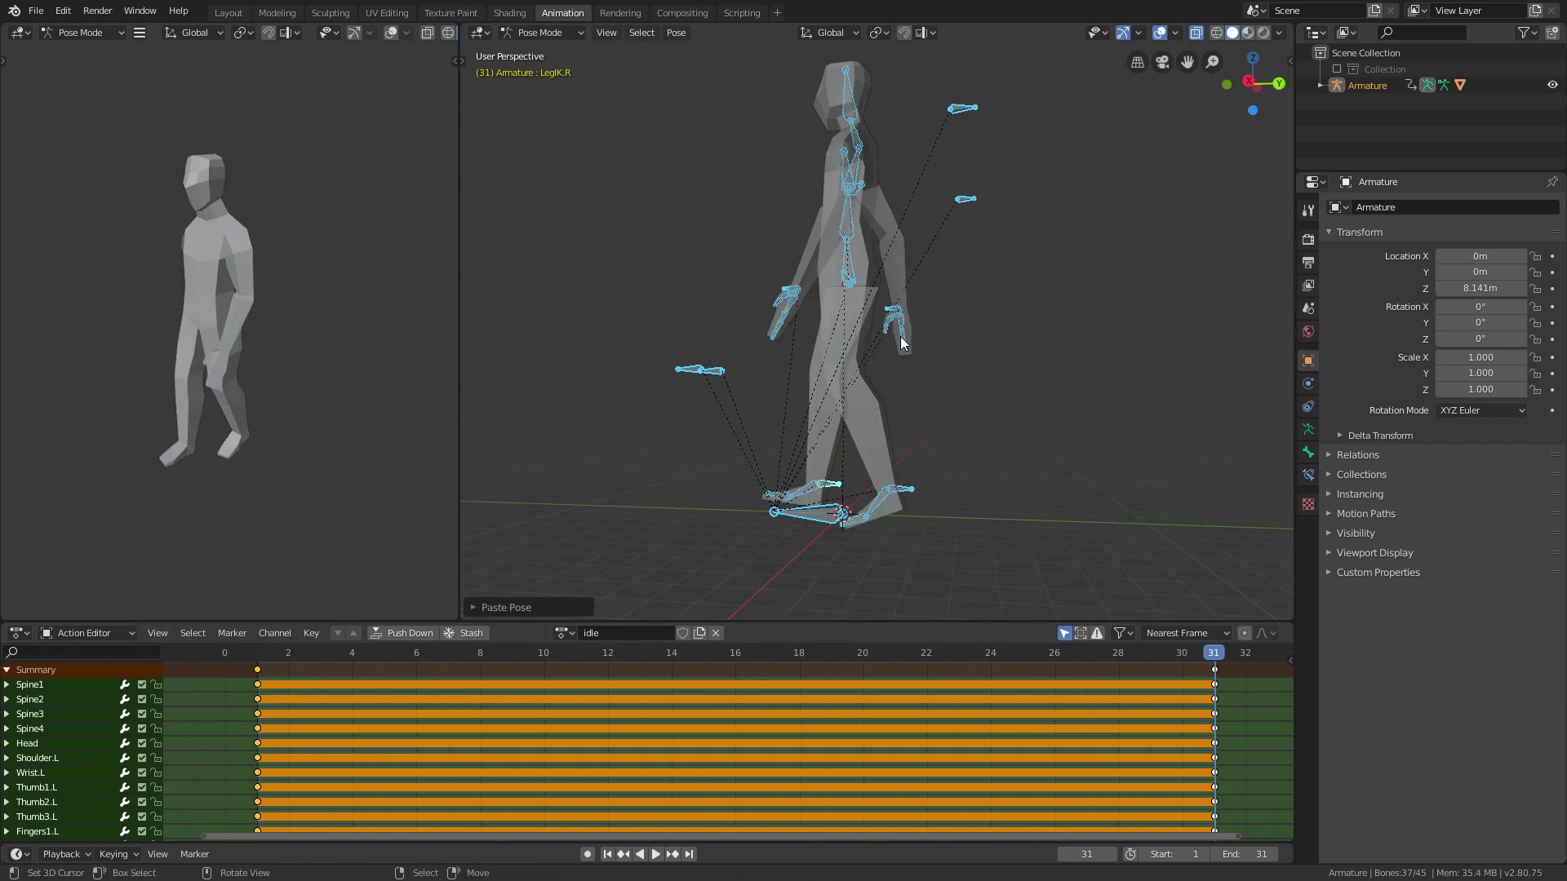
key("i")
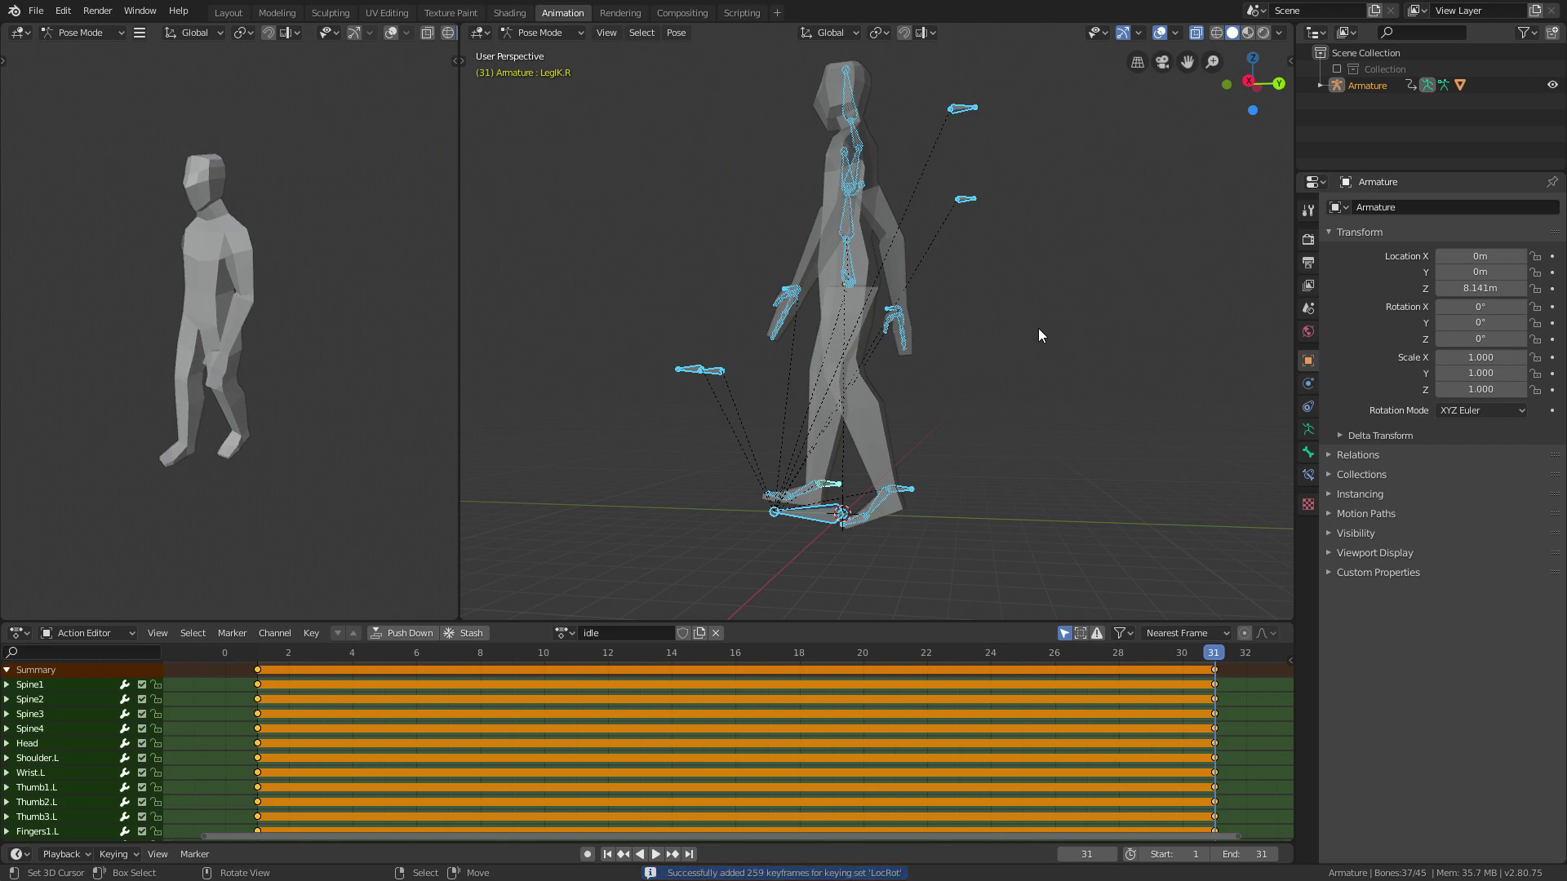
Set the current frame to 15 and view the character's arms from the right side.
left_click(703, 653)
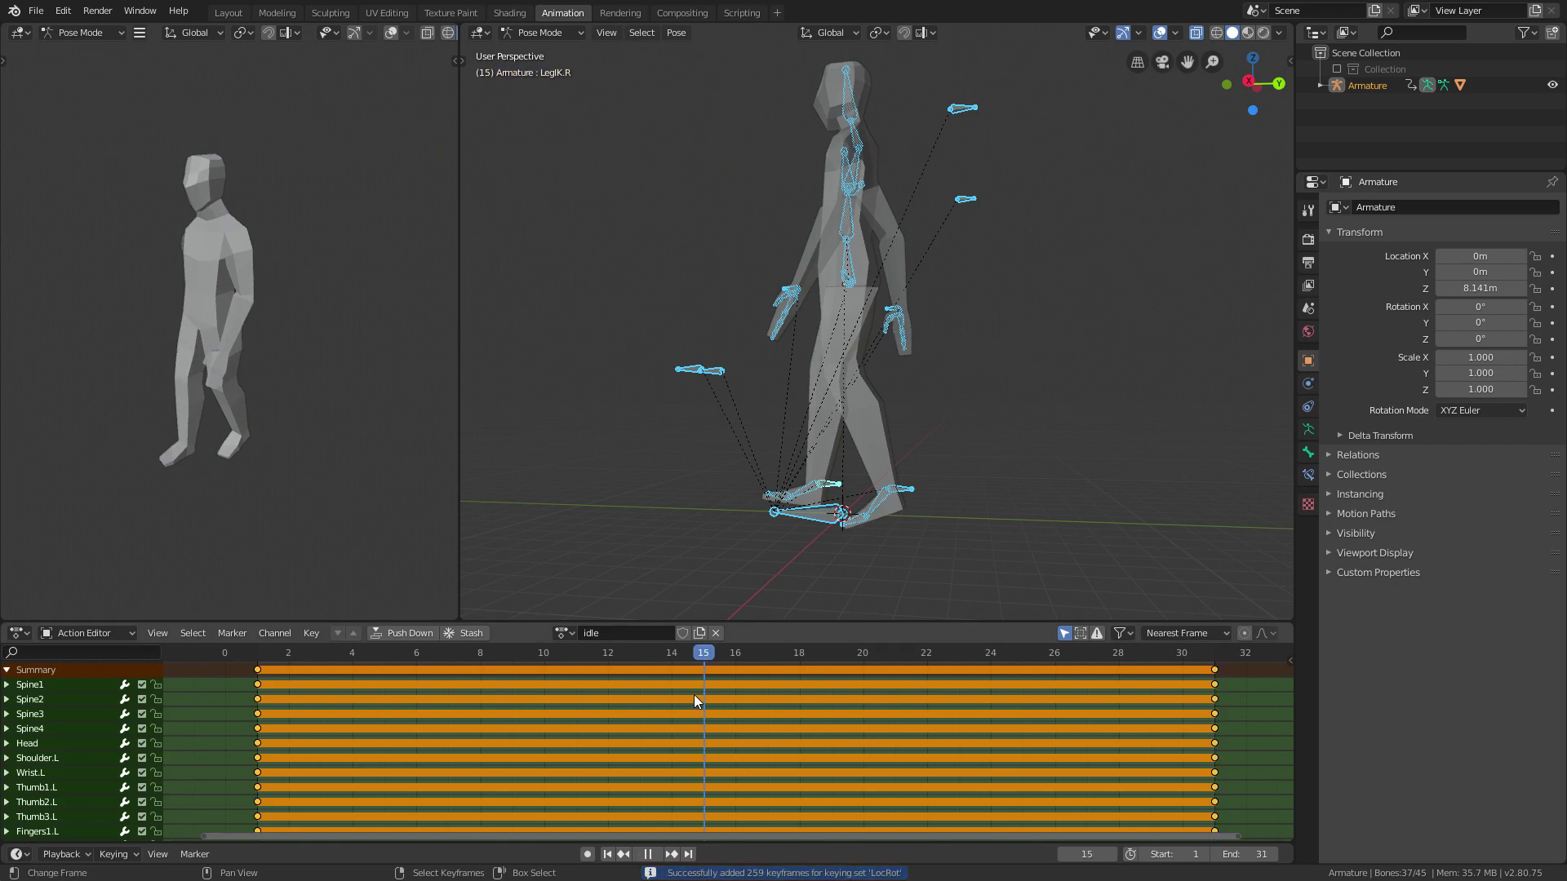
middle_click_drag(844, 408, 913, 445)
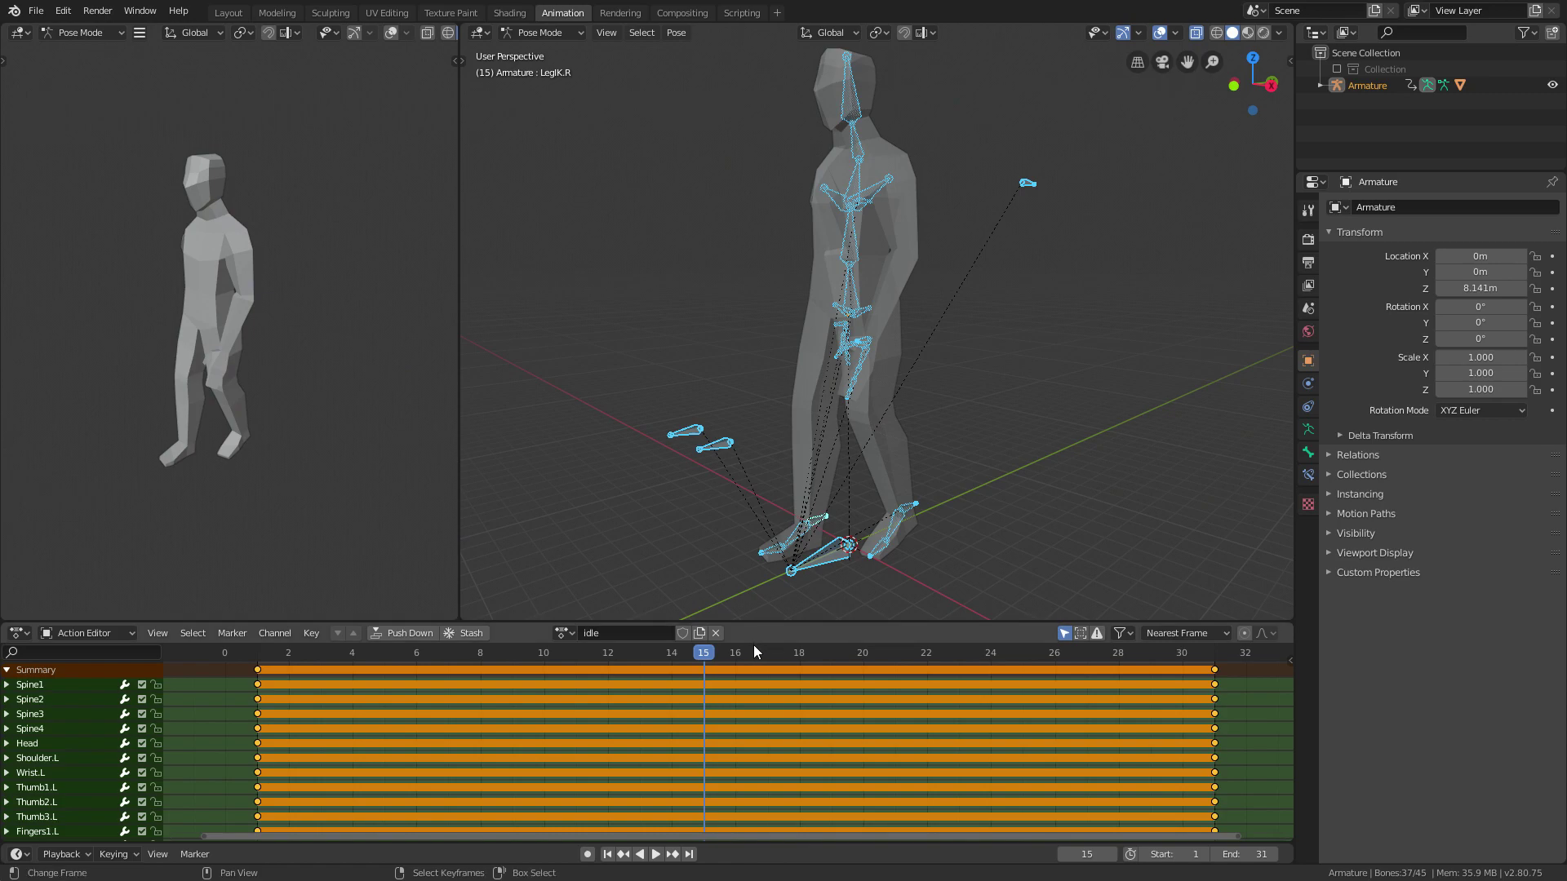
middle_click_drag(830, 292, 1121, 351)
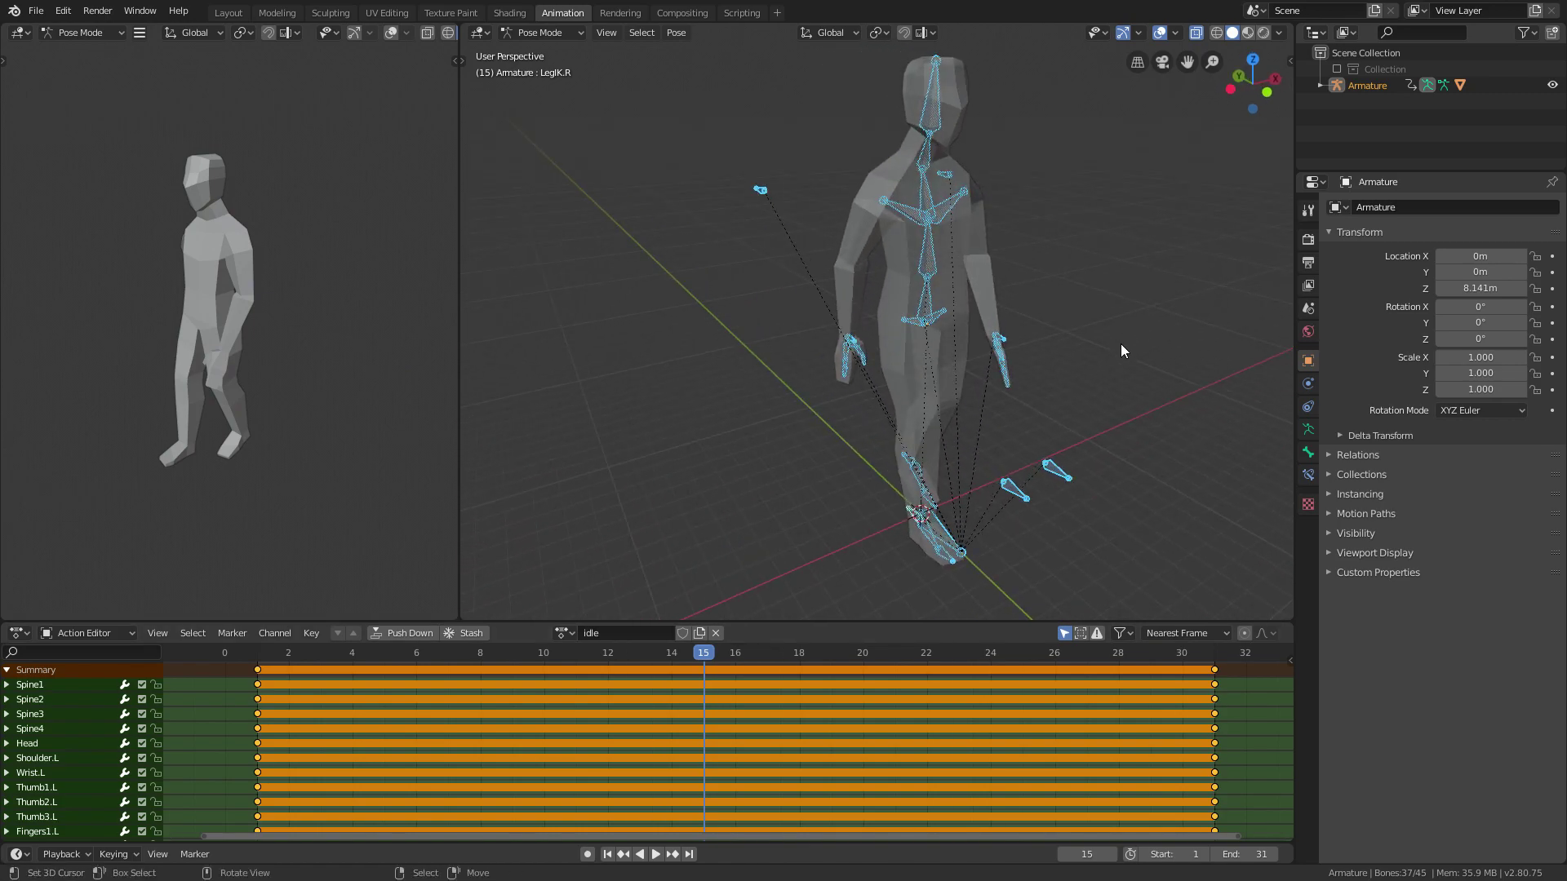
middle_click_drag(1019, 380, 902, 507)
middle_click_drag(893, 371, 939, 376)
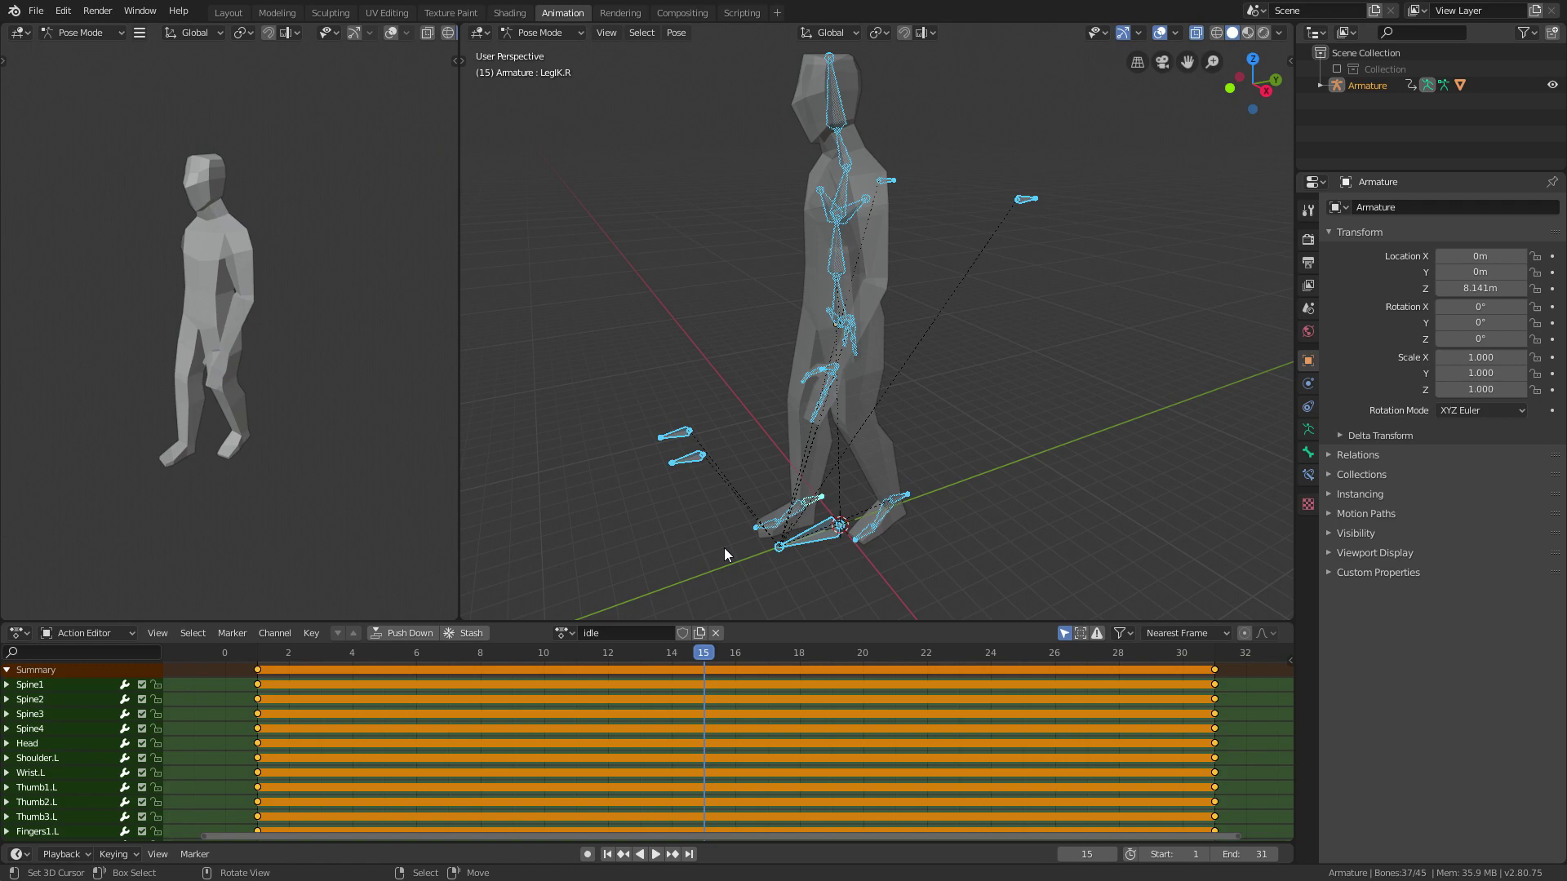
key("KP_3")
scroll(699, 331, "up", 4)
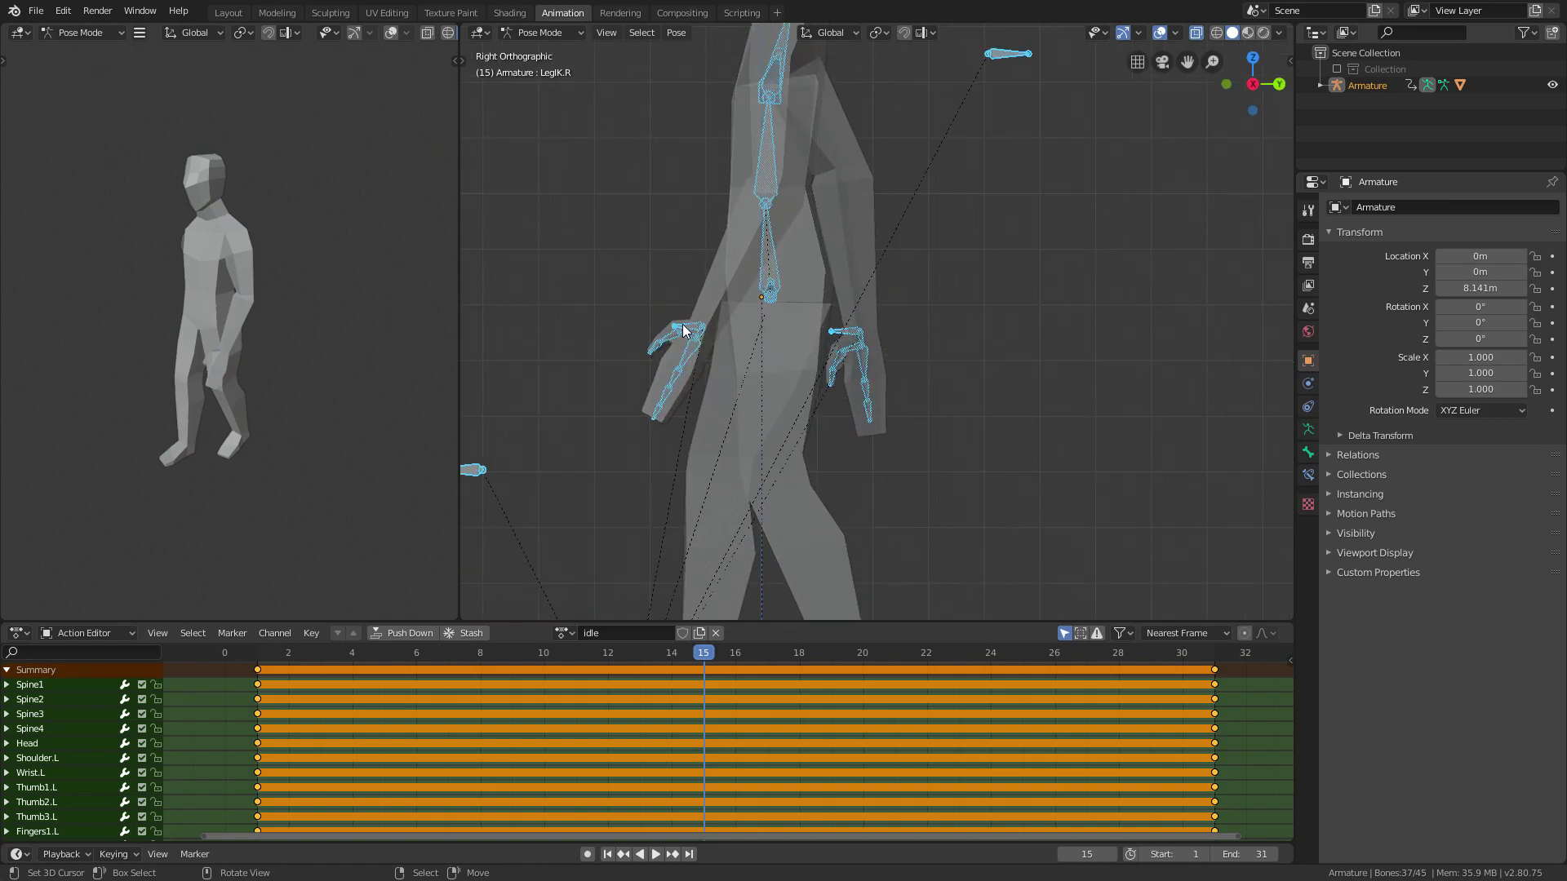
left_click(682, 324)
key("g")
key("y")
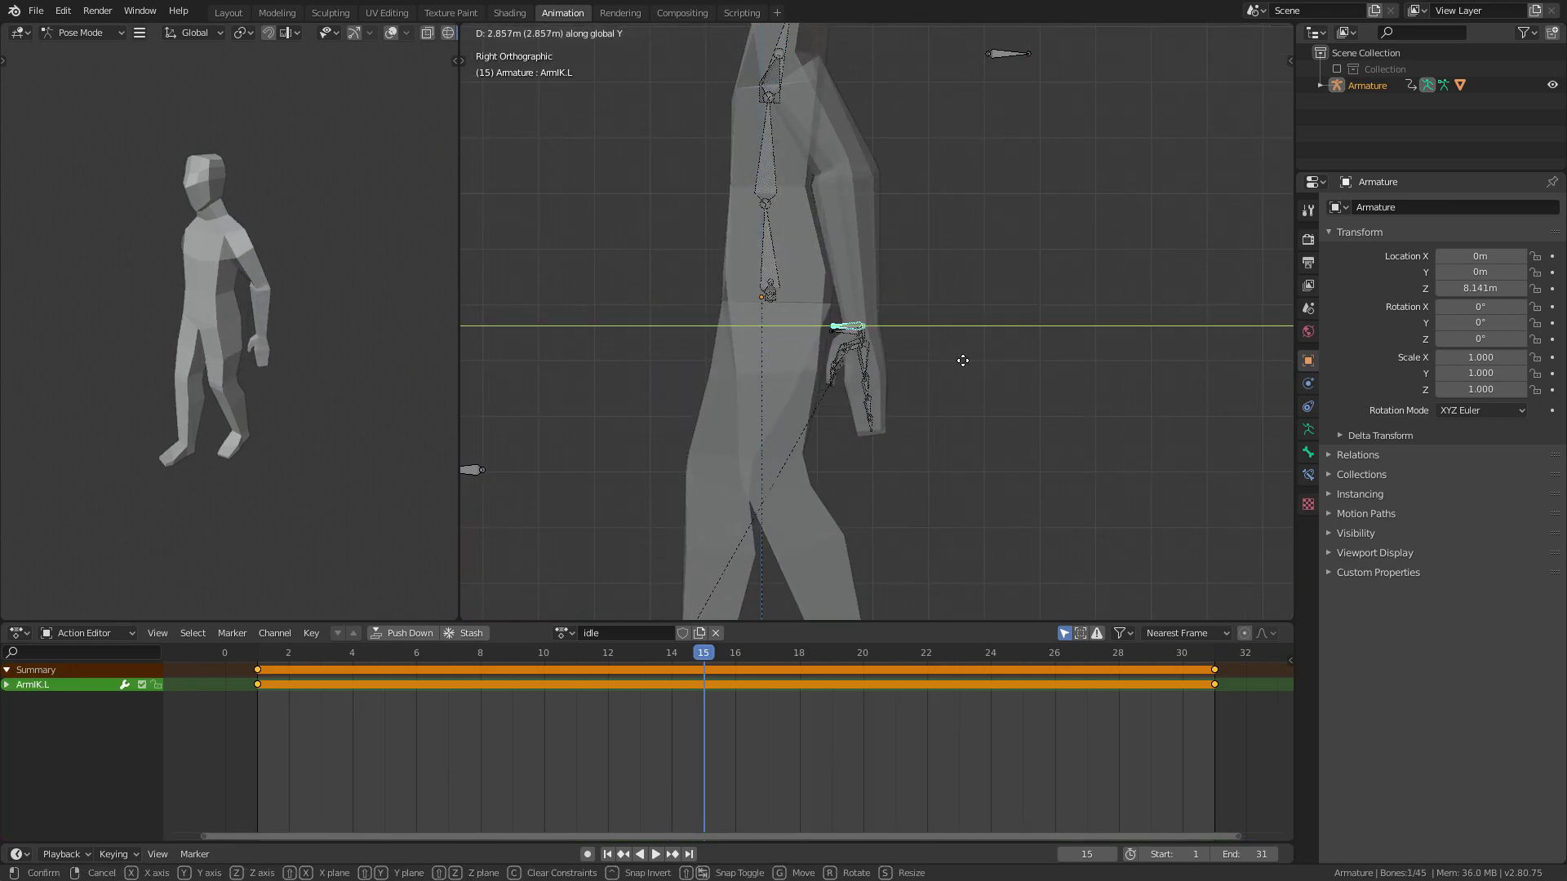
right_click(862, 337)
At frame 15, move the right arm IK bone forward along global Y until it lines up with the left hand.
right_click(855, 334)
key("g")
key("y")
left_click(687, 326)
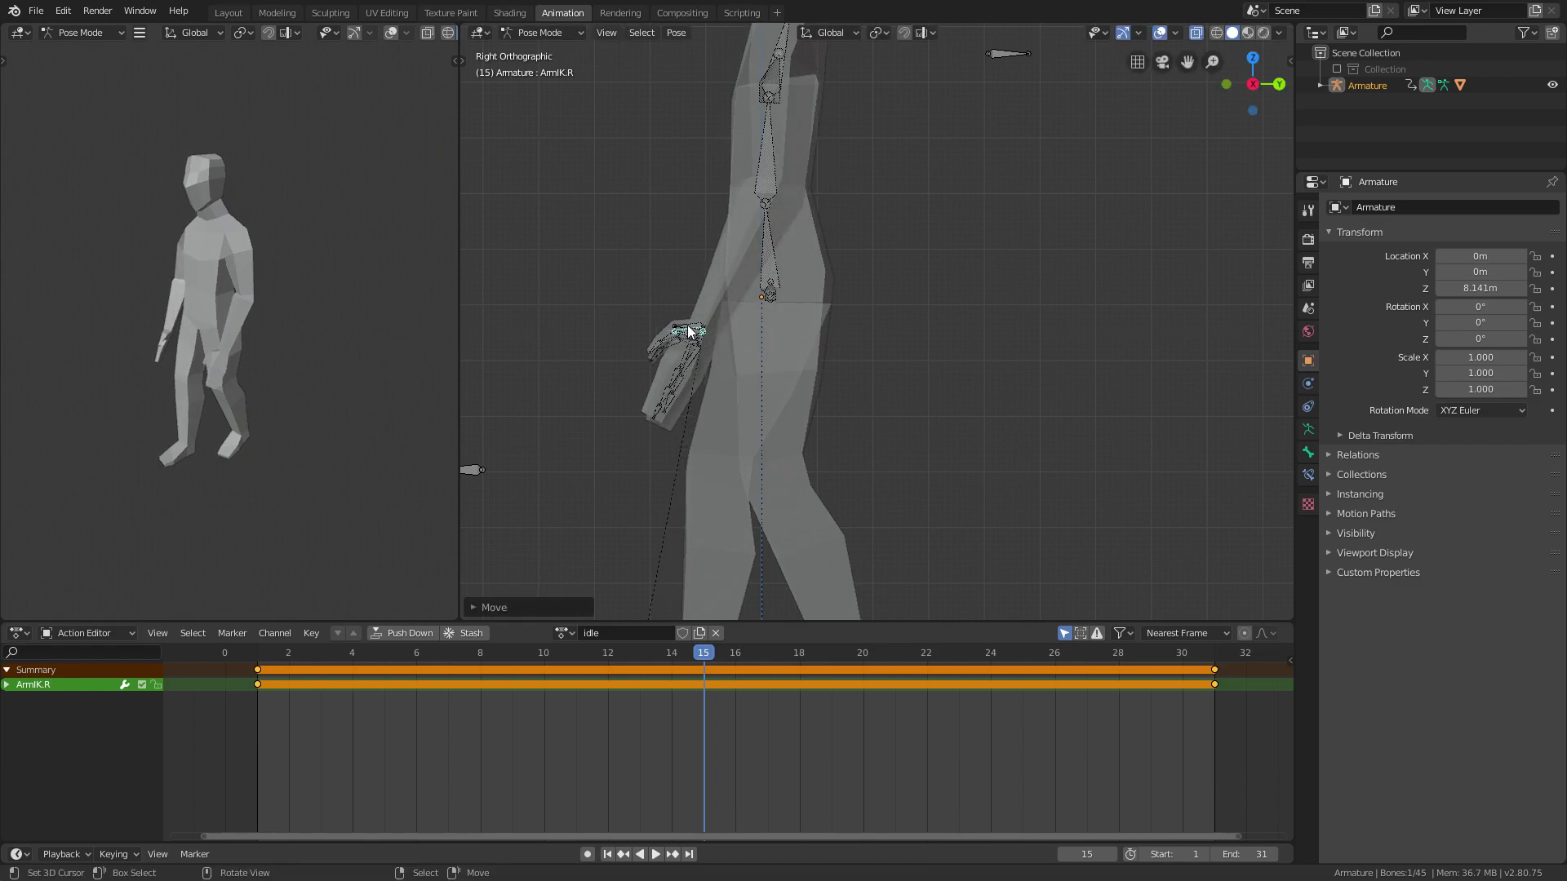
Move the left arm IK bone backward along global Y to the right hand's former place behind the hip.
right_click(687, 325)
key("g")
key("y")
left_click(845, 343)
Swap the feet at frame 15 by moving the left leg IK bone forward and the right one backward along global Y.
middle_click_drag(916, 432, 903, 206, "shift")
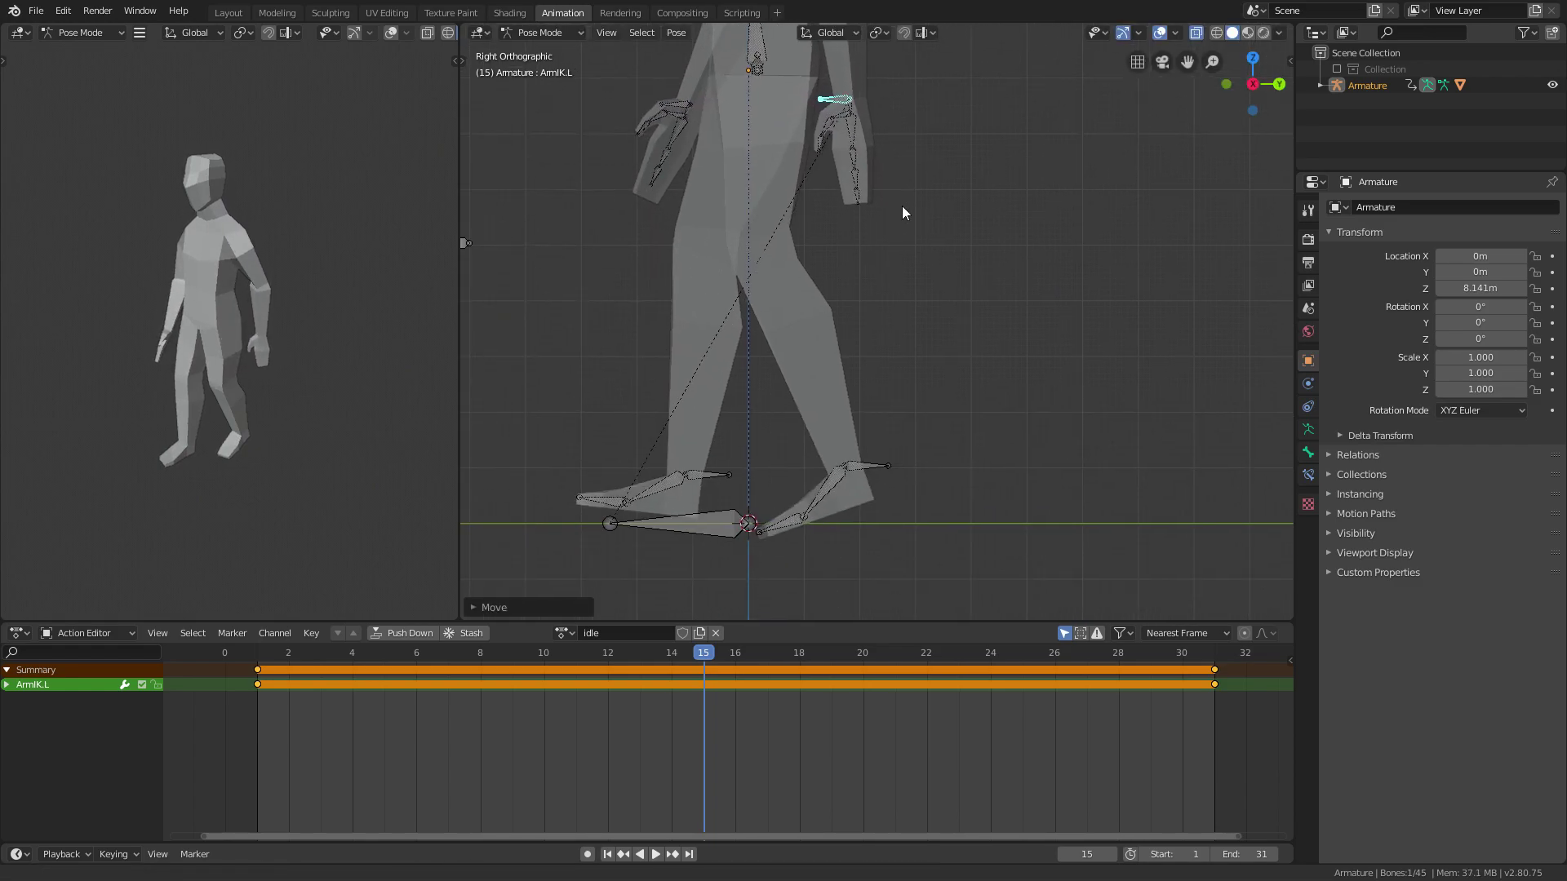
scroll(902, 206, "down", 3, "shift")
left_click(918, 362)
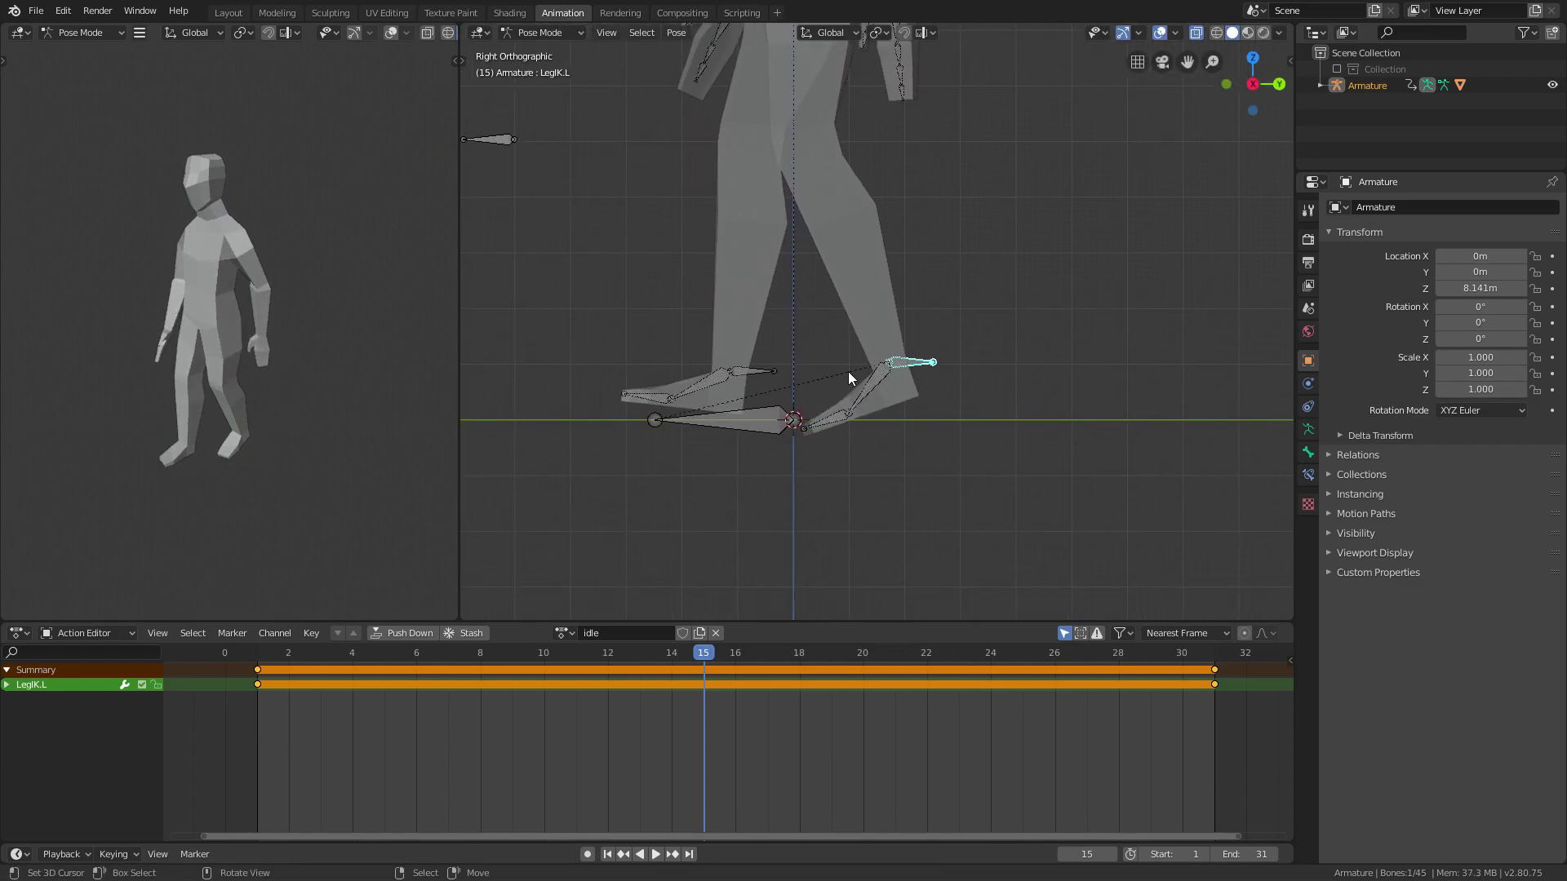
key("g")
key("y")
right_click(682, 379)
left_click(740, 372)
Select all bones and insert LocRot keyframes for the mirrored stride at frame 15.
key("a")
middle_click_drag(741, 372, 972, 453)
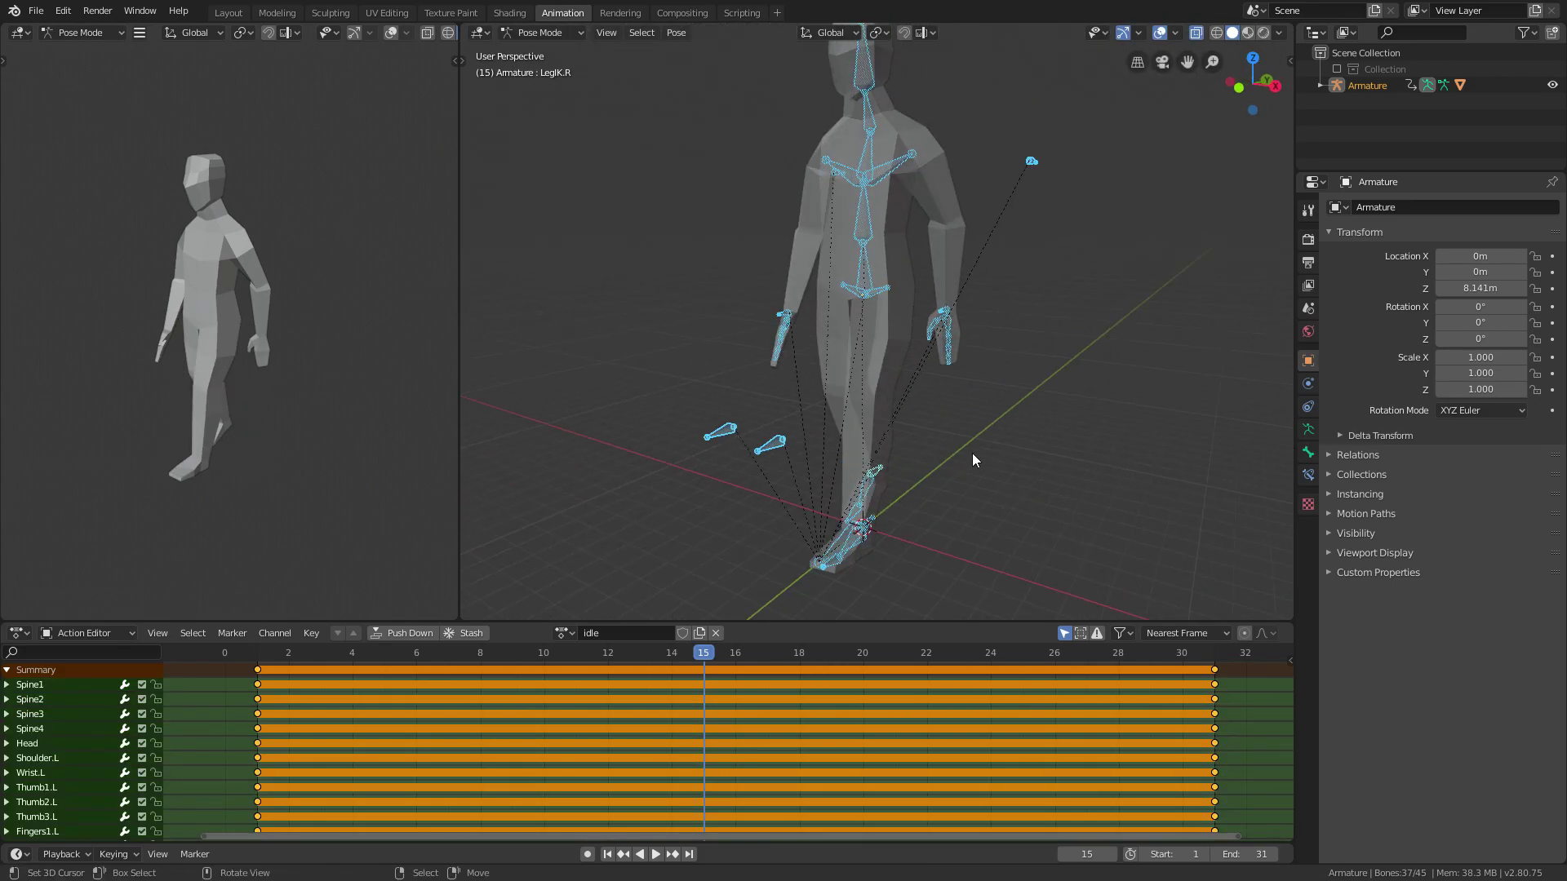
key("i")
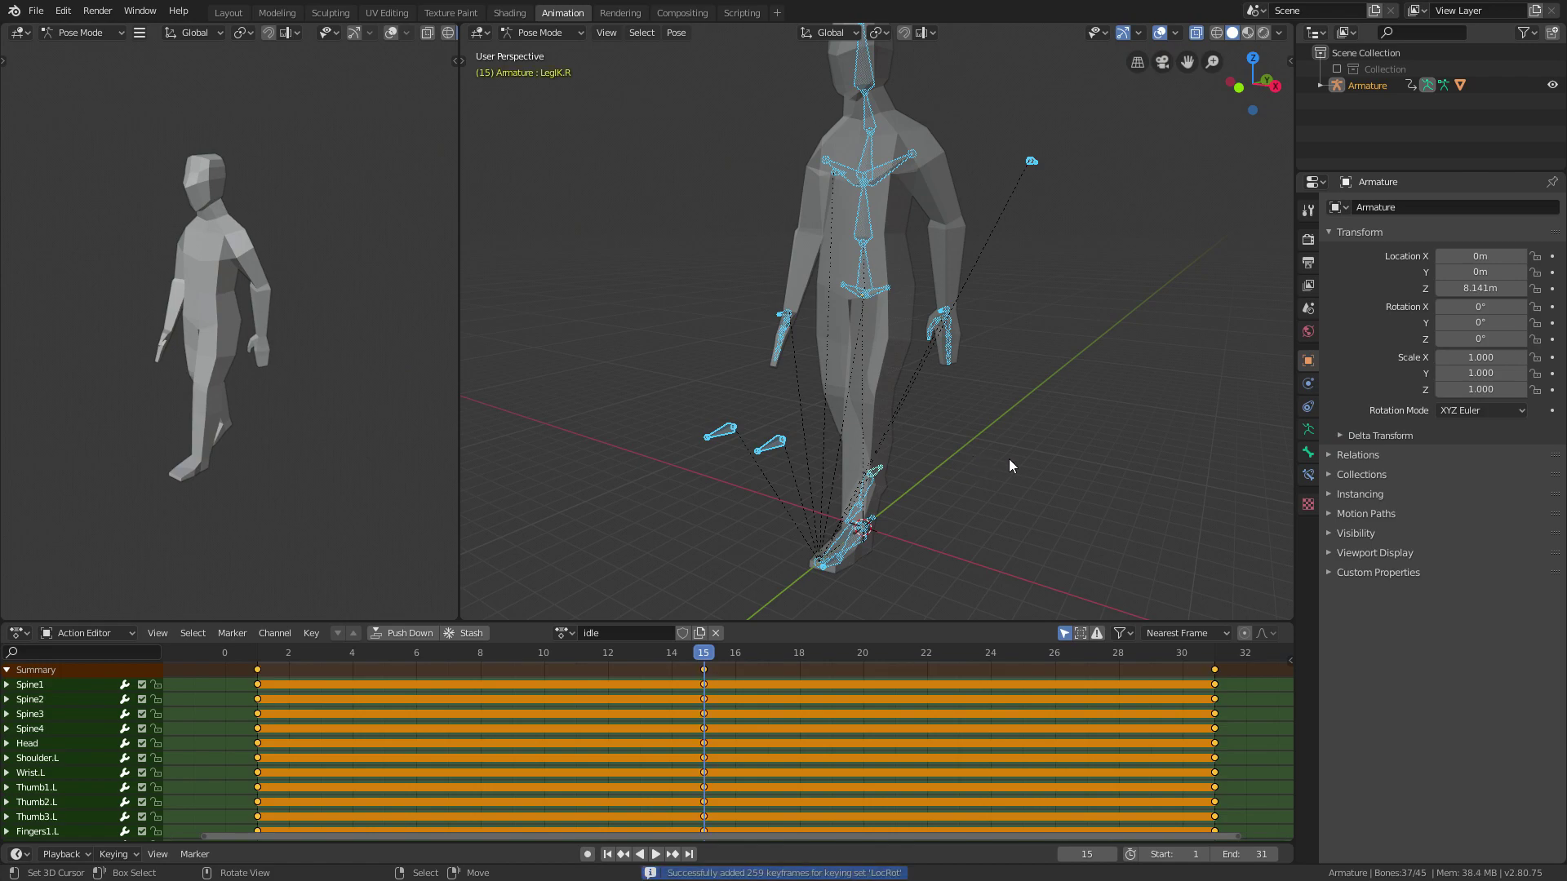
Play the walking animation and examine the stride from the front and side.
scroll(717, 418, "down", 3)
key("space")
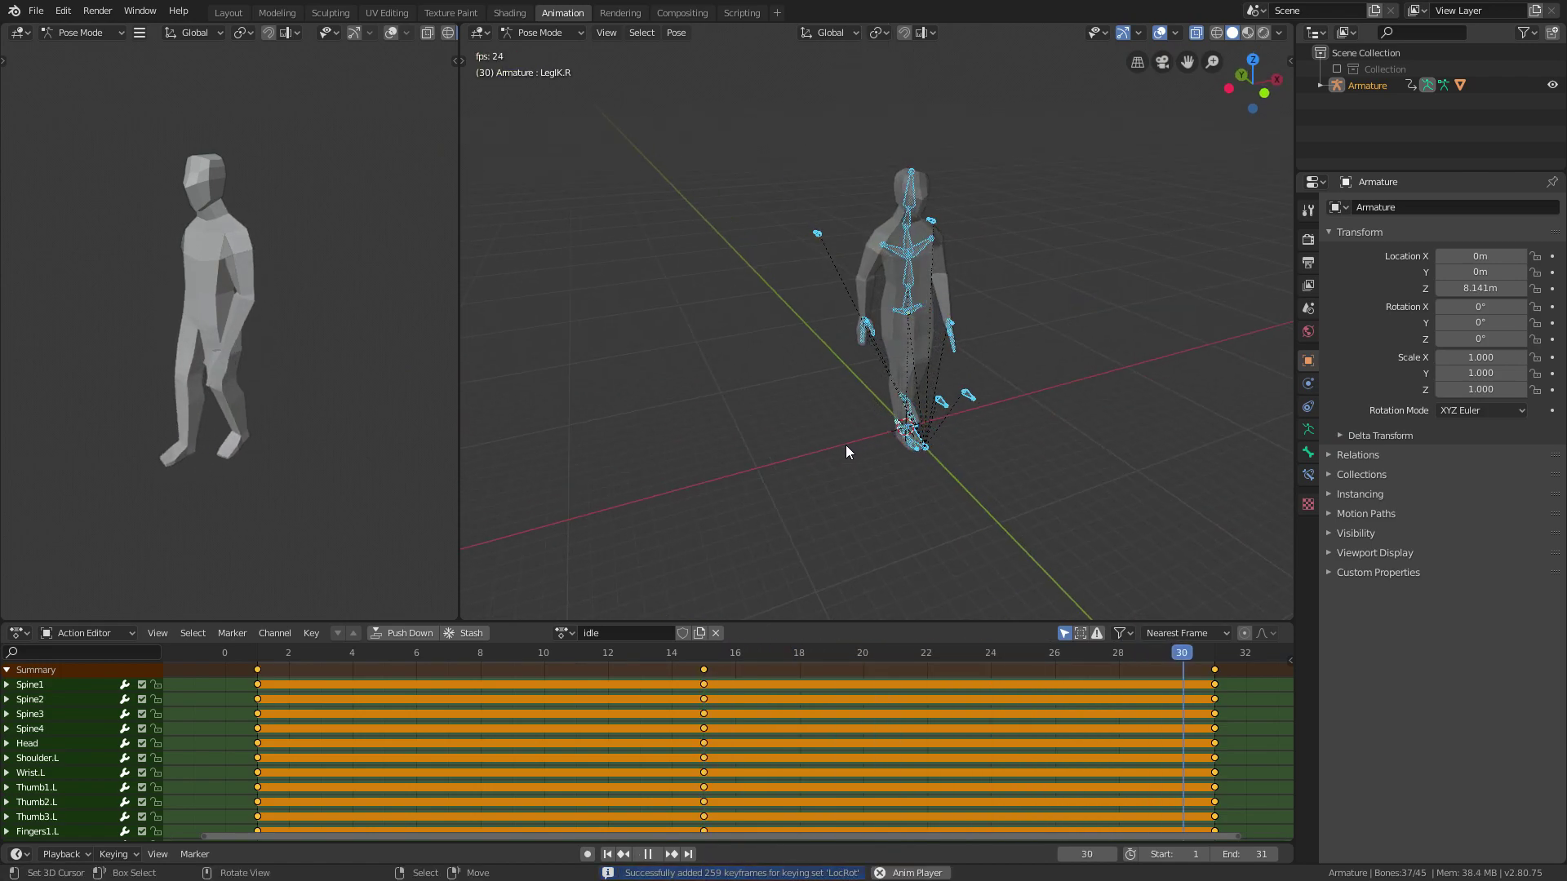
middle_click_drag(956, 444, 700, 428)
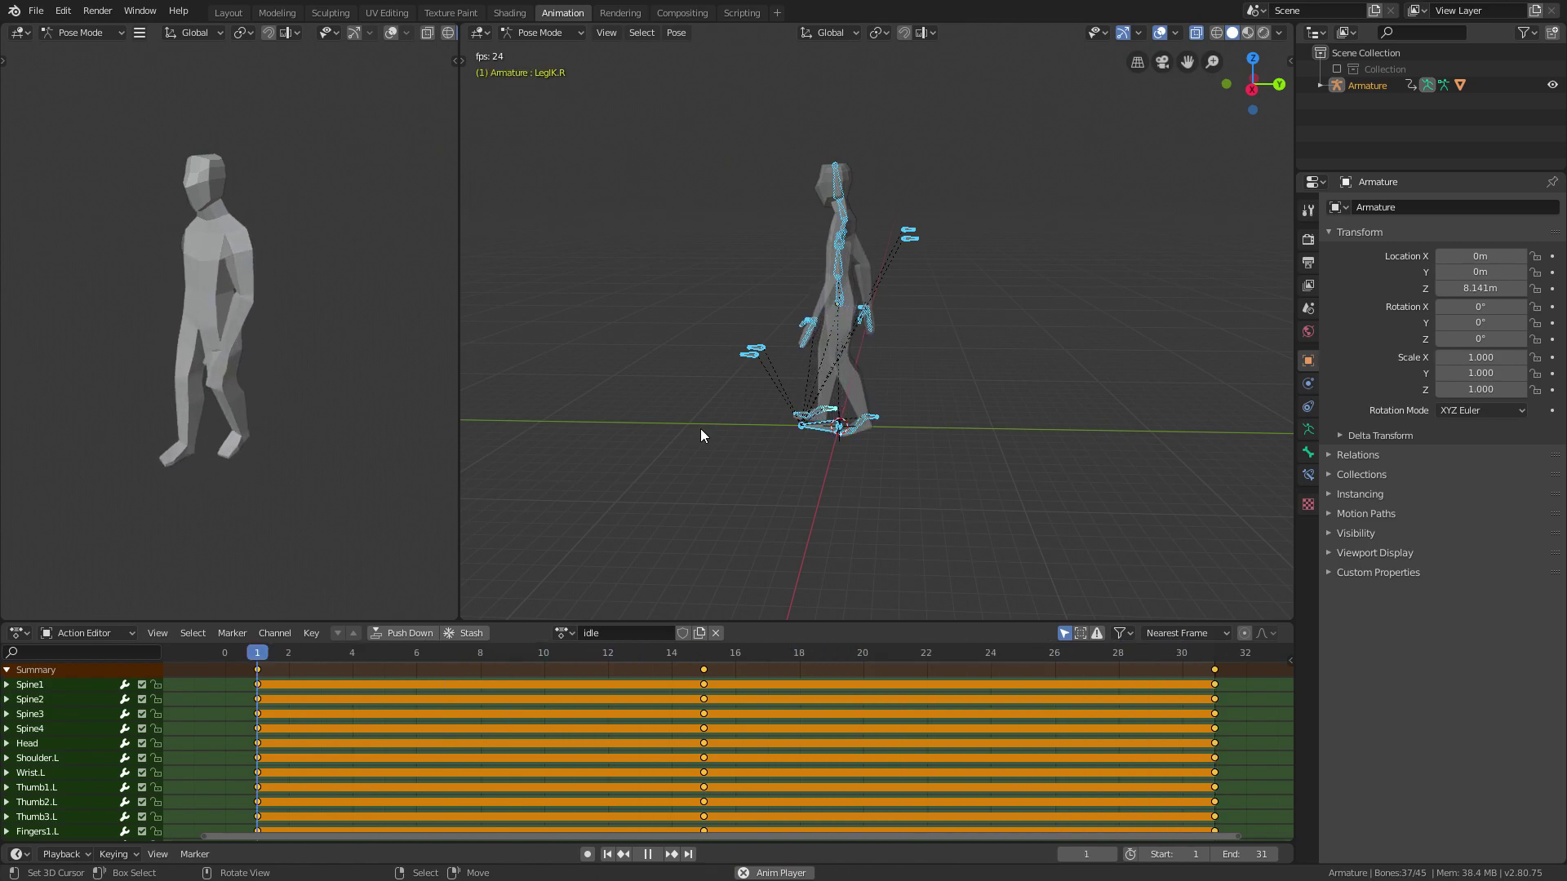
Play and scrub the walk between frames 1 and 31, examining closely how the feet pass each other between the contact poses.
key("space")
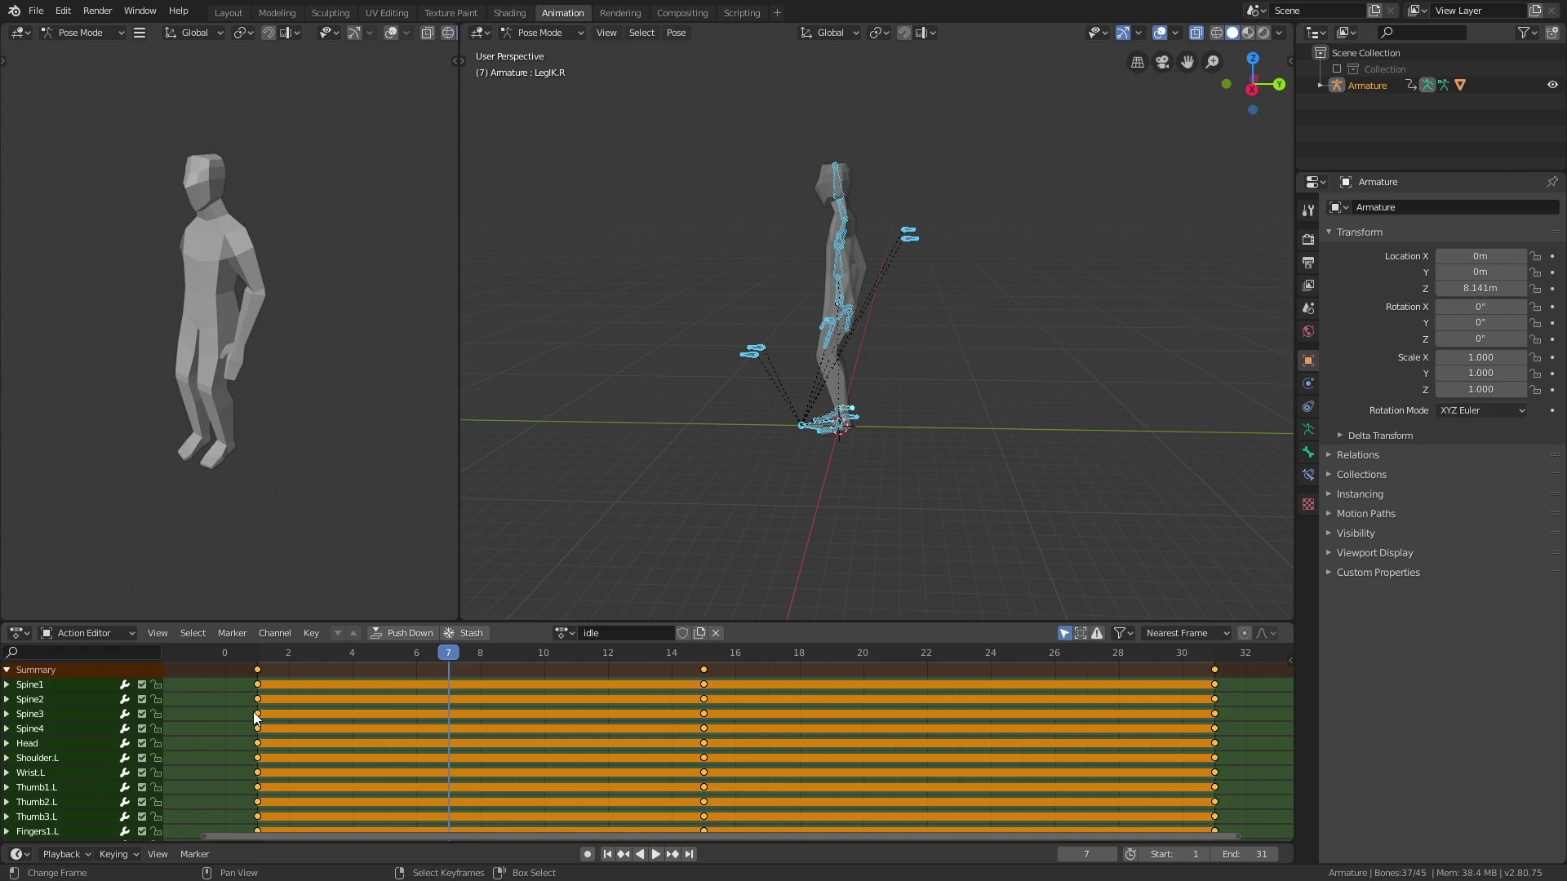
mouse_move(267, 659)
left_mouse_down()
mouse_move(581, 652)
mouse_move(262, 671)
left_mouse_up()
key("space")
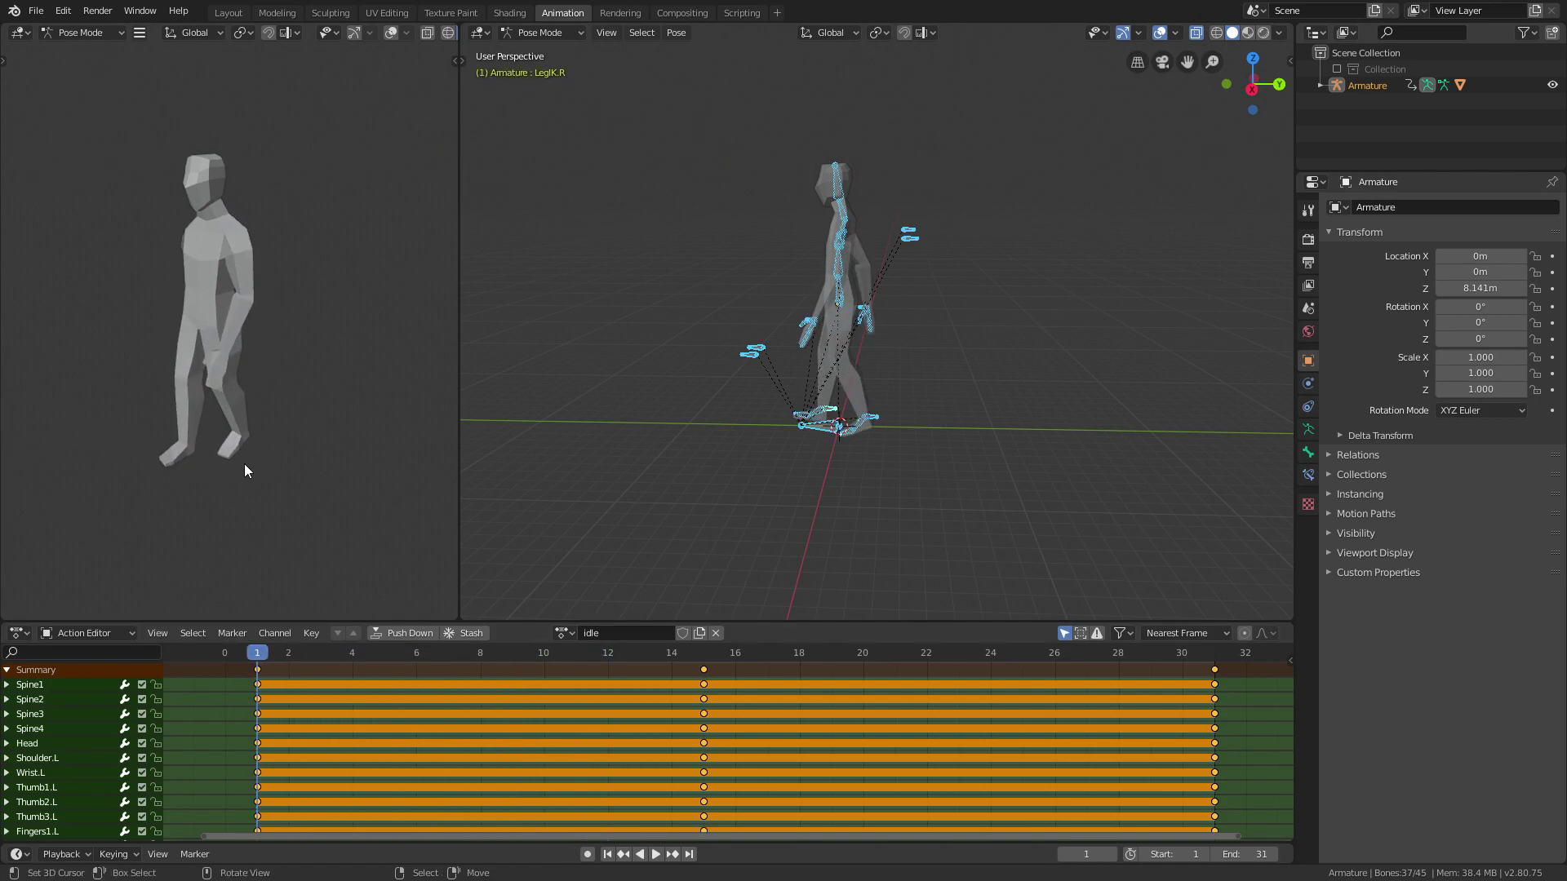
left_click_drag(286, 662, 612, 662)
key("space")
left_click_drag(792, 652, 1214, 652)
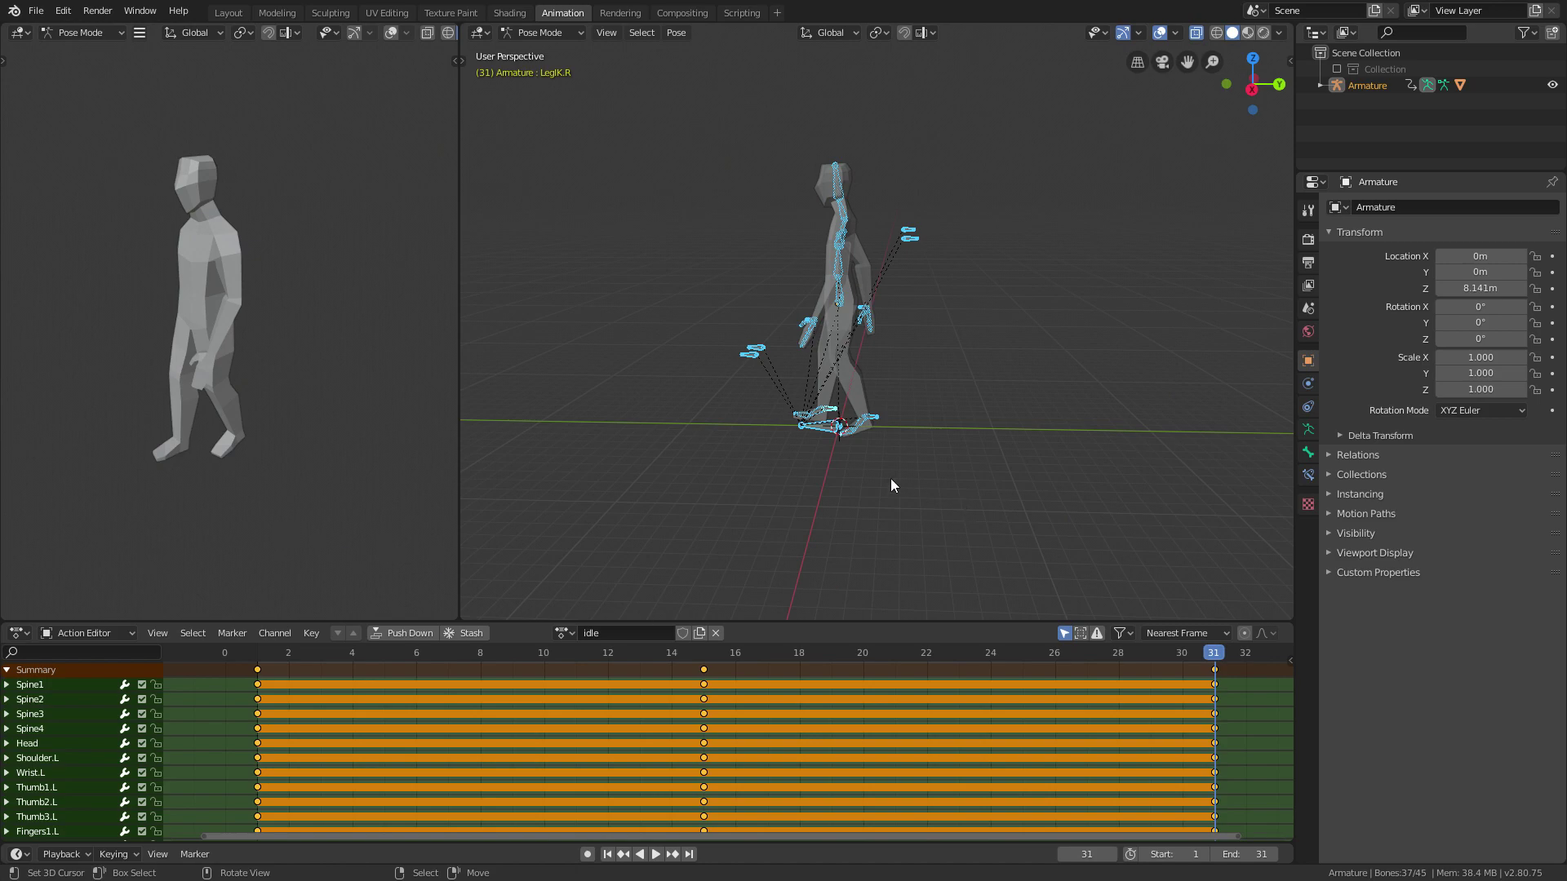
key("shift+Left")
key("space")
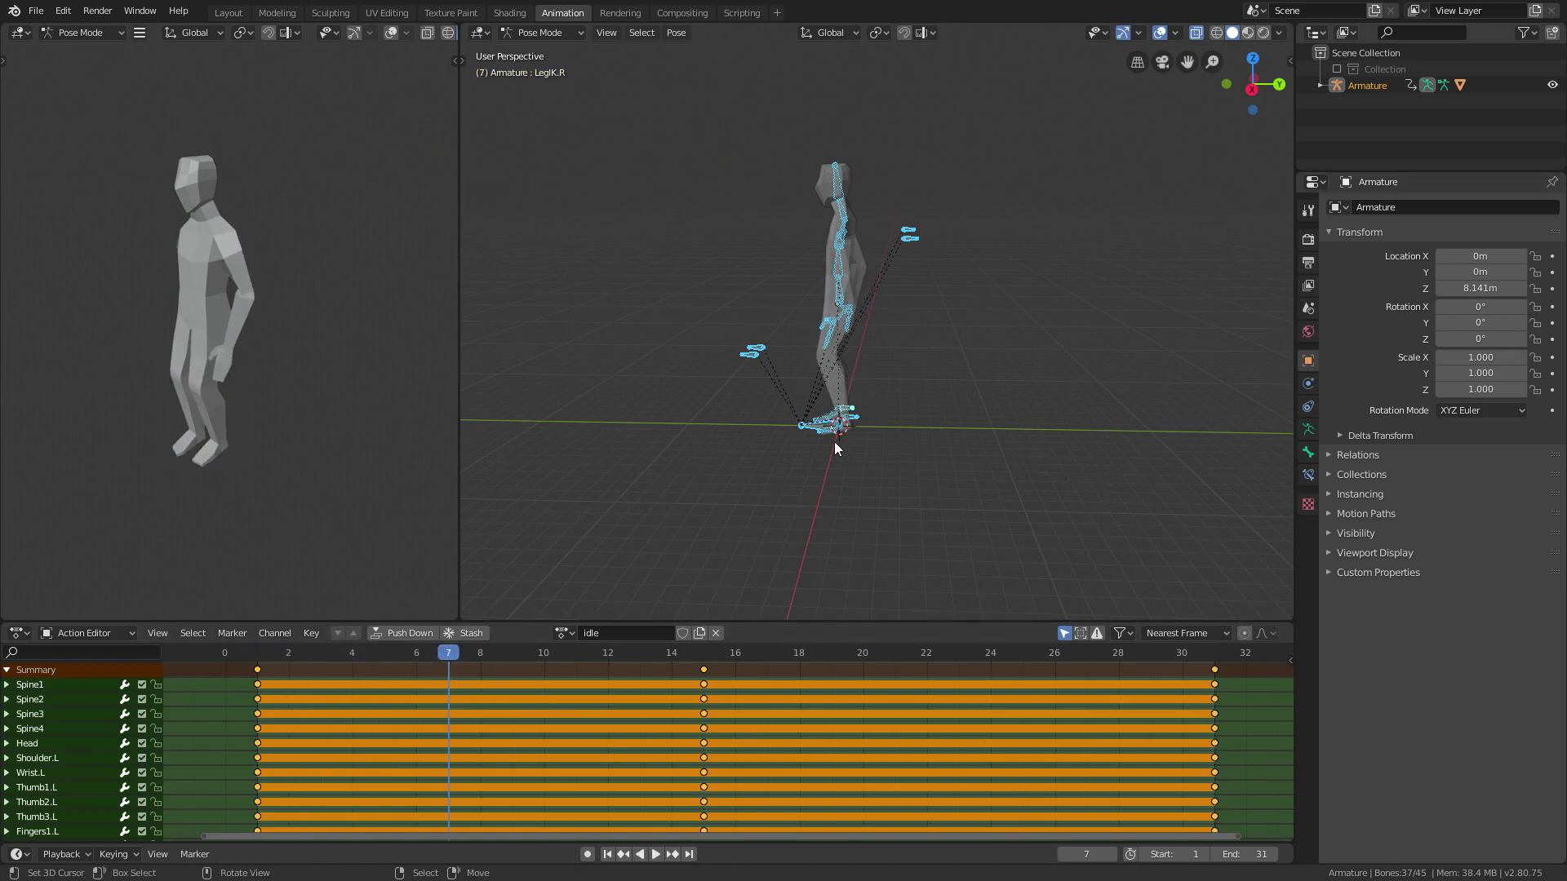
middle_click_drag(888, 443, 889, 274)
scroll(890, 275, "up", 5)
middle_click_drag(1000, 138, 962, 354, "shift")
scroll(962, 354, "up", 2)
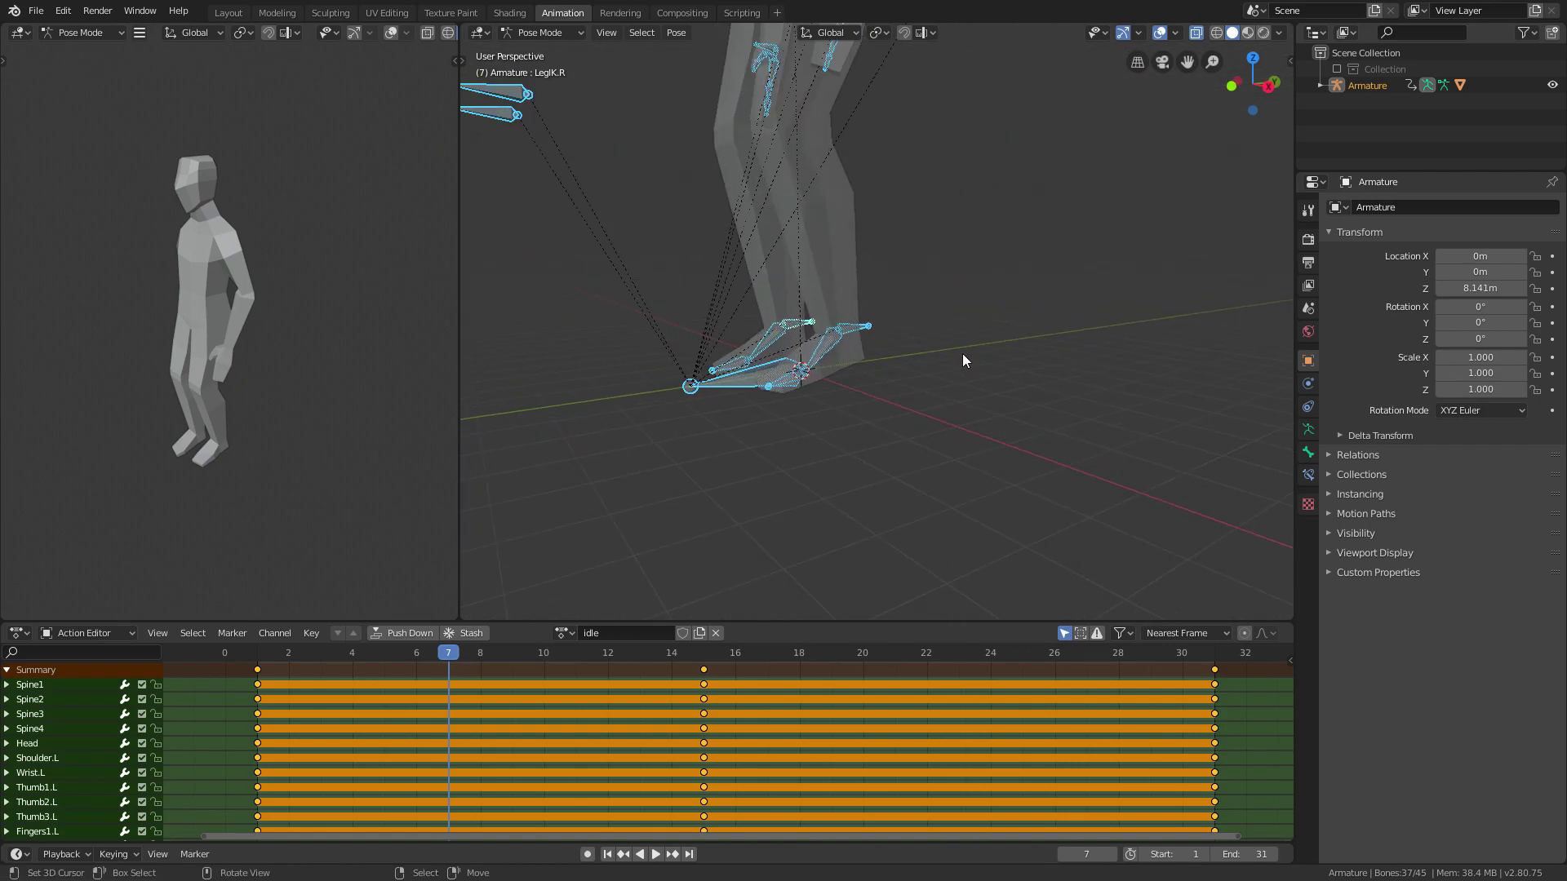
left_click_drag(457, 684, 273, 659)
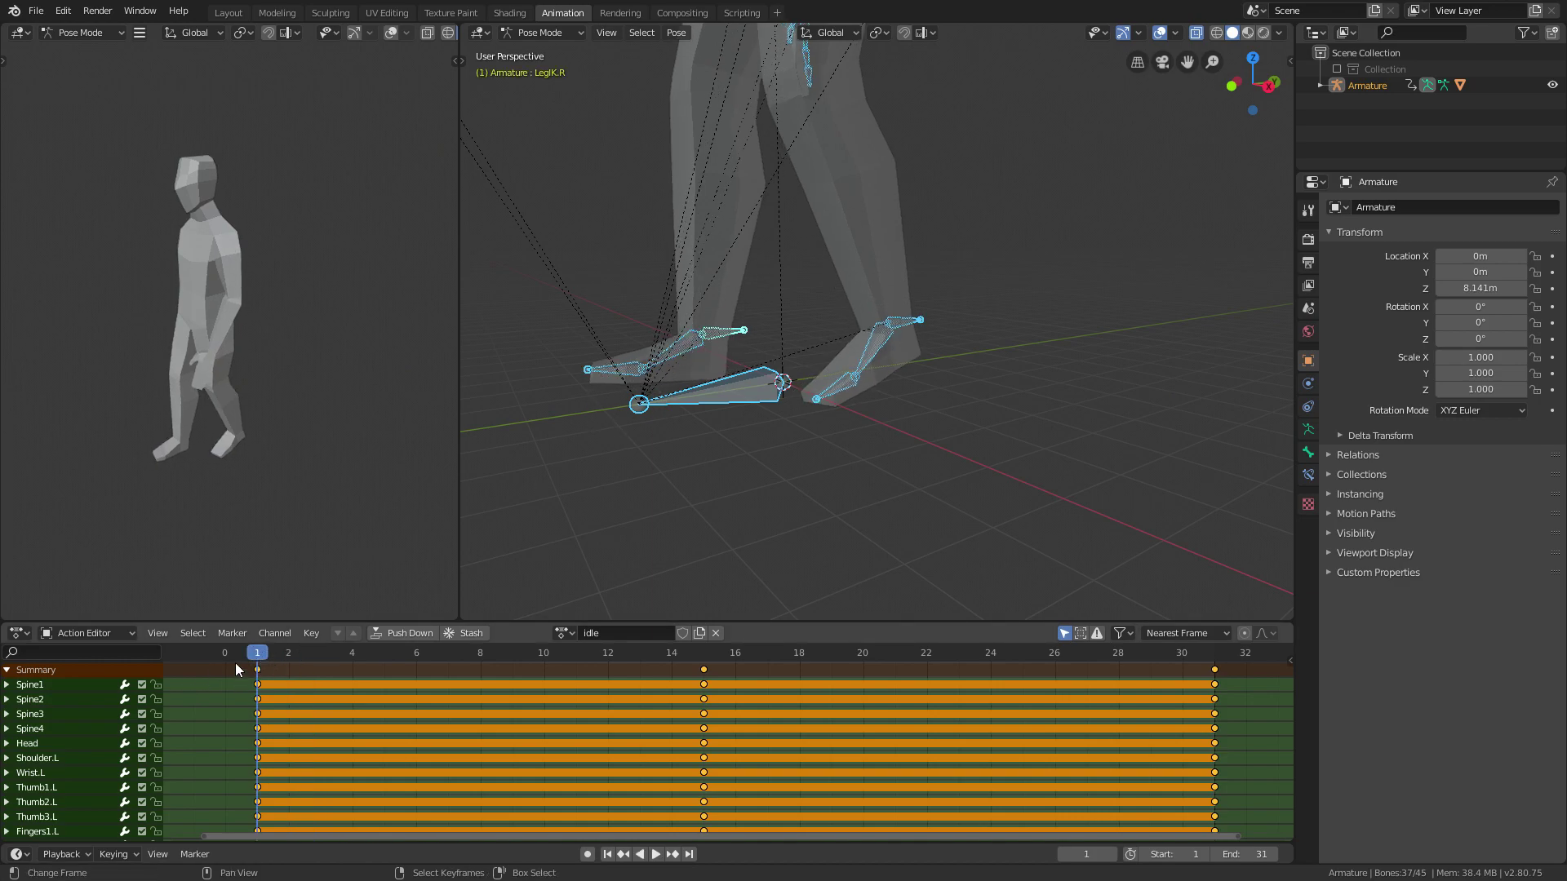
At frame 7, lower the right leg IK bone about 0.2 m along global Z and insert a LocRot keyframe.
left_click_drag(274, 661, 451, 653)
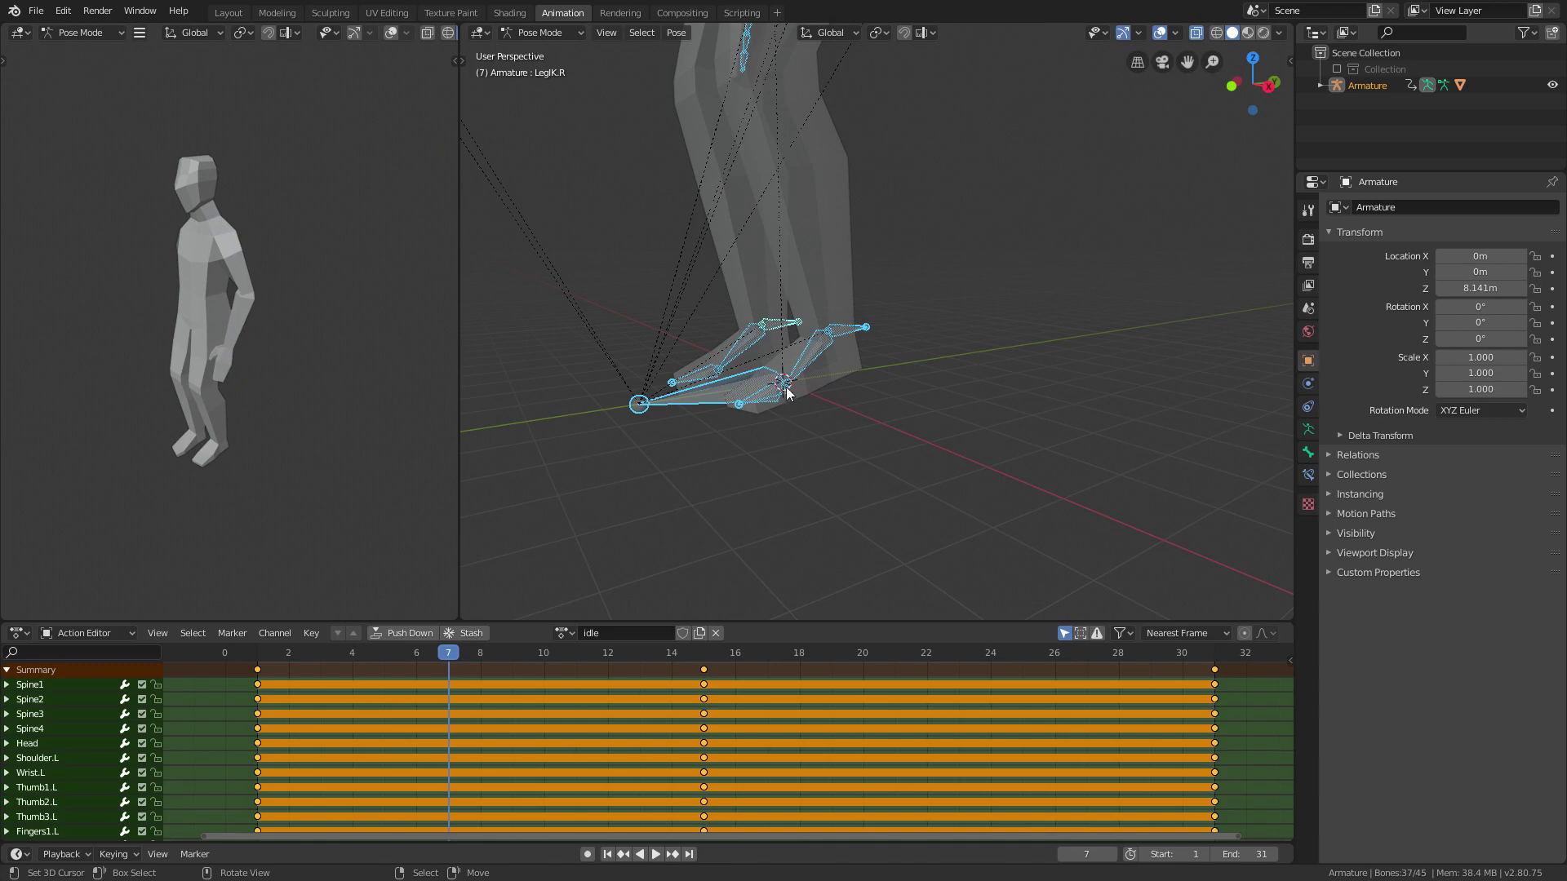
left_click(785, 320)
key("KP_3")
scroll(785, 320, "up", 5)
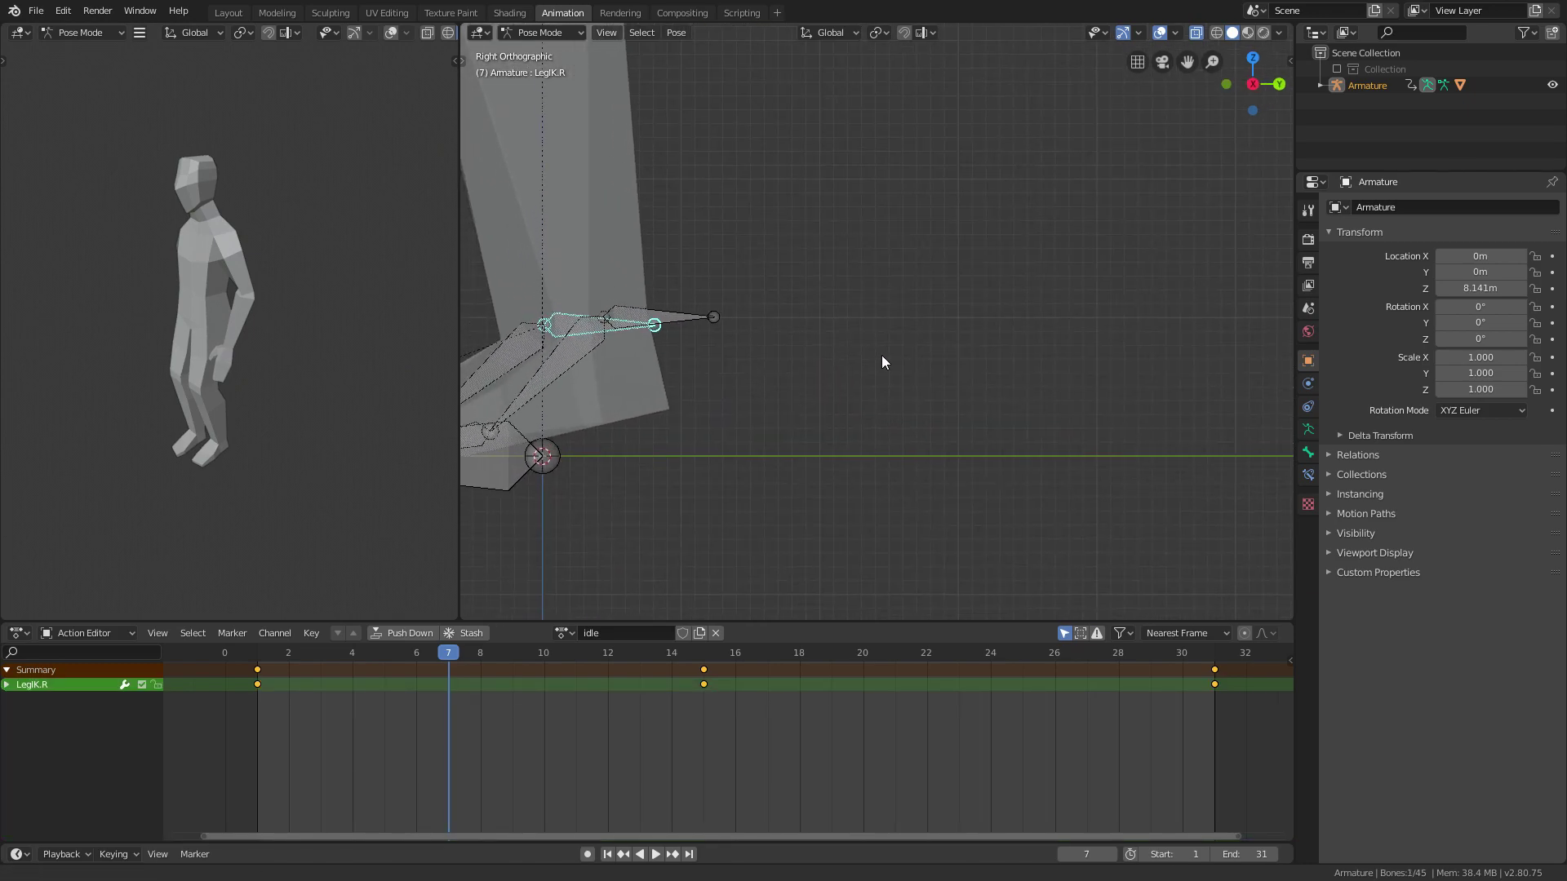
key("g")
key("z")
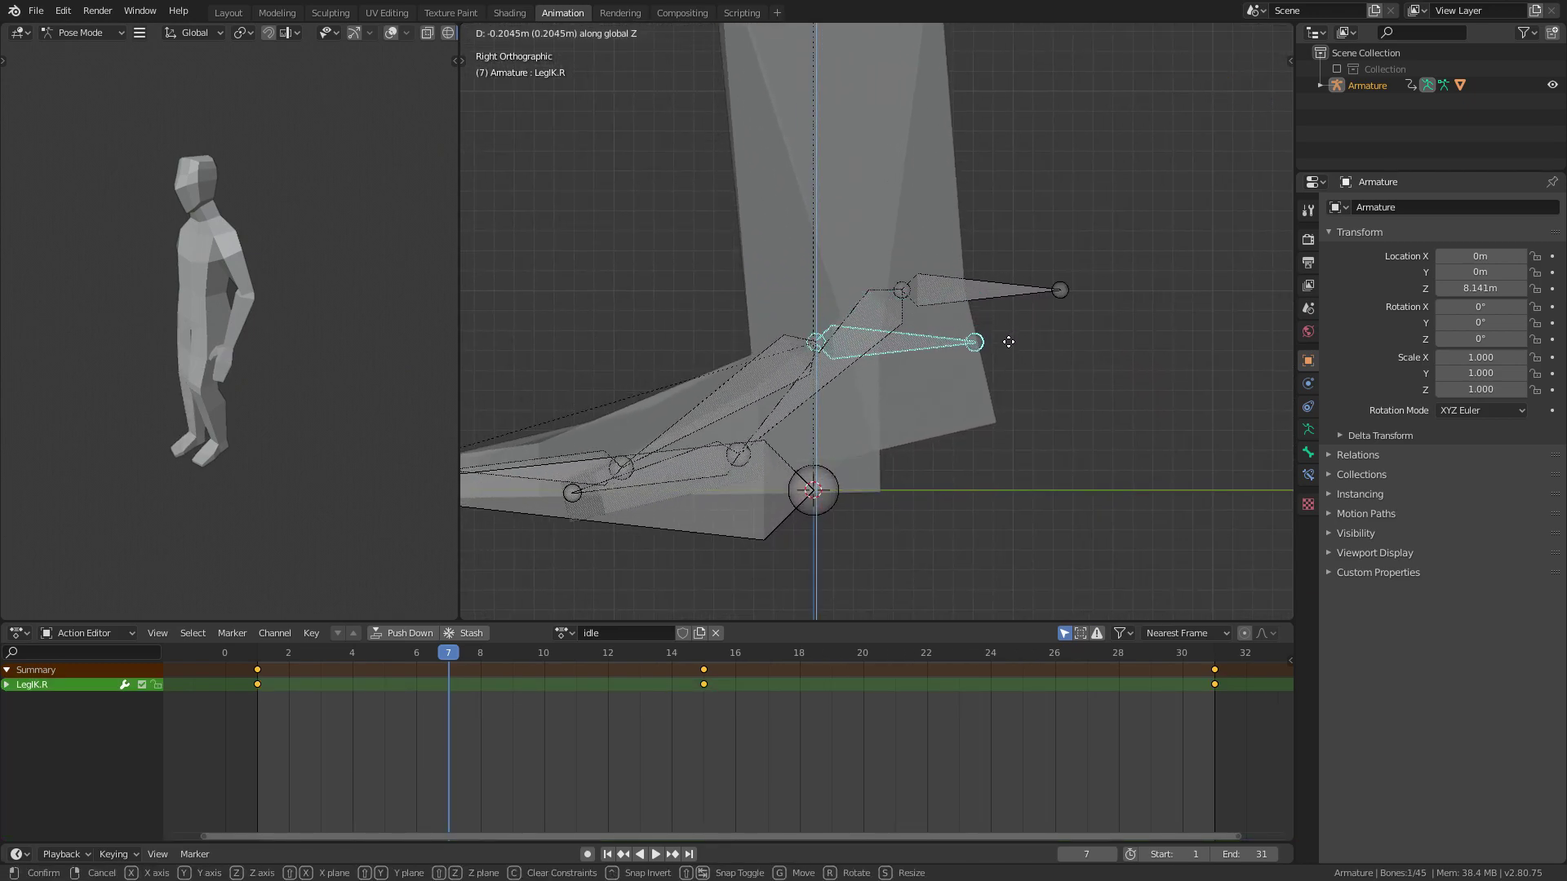
left_click(1010, 337)
middle_click_drag(1010, 336, 860, 341)
key("i")
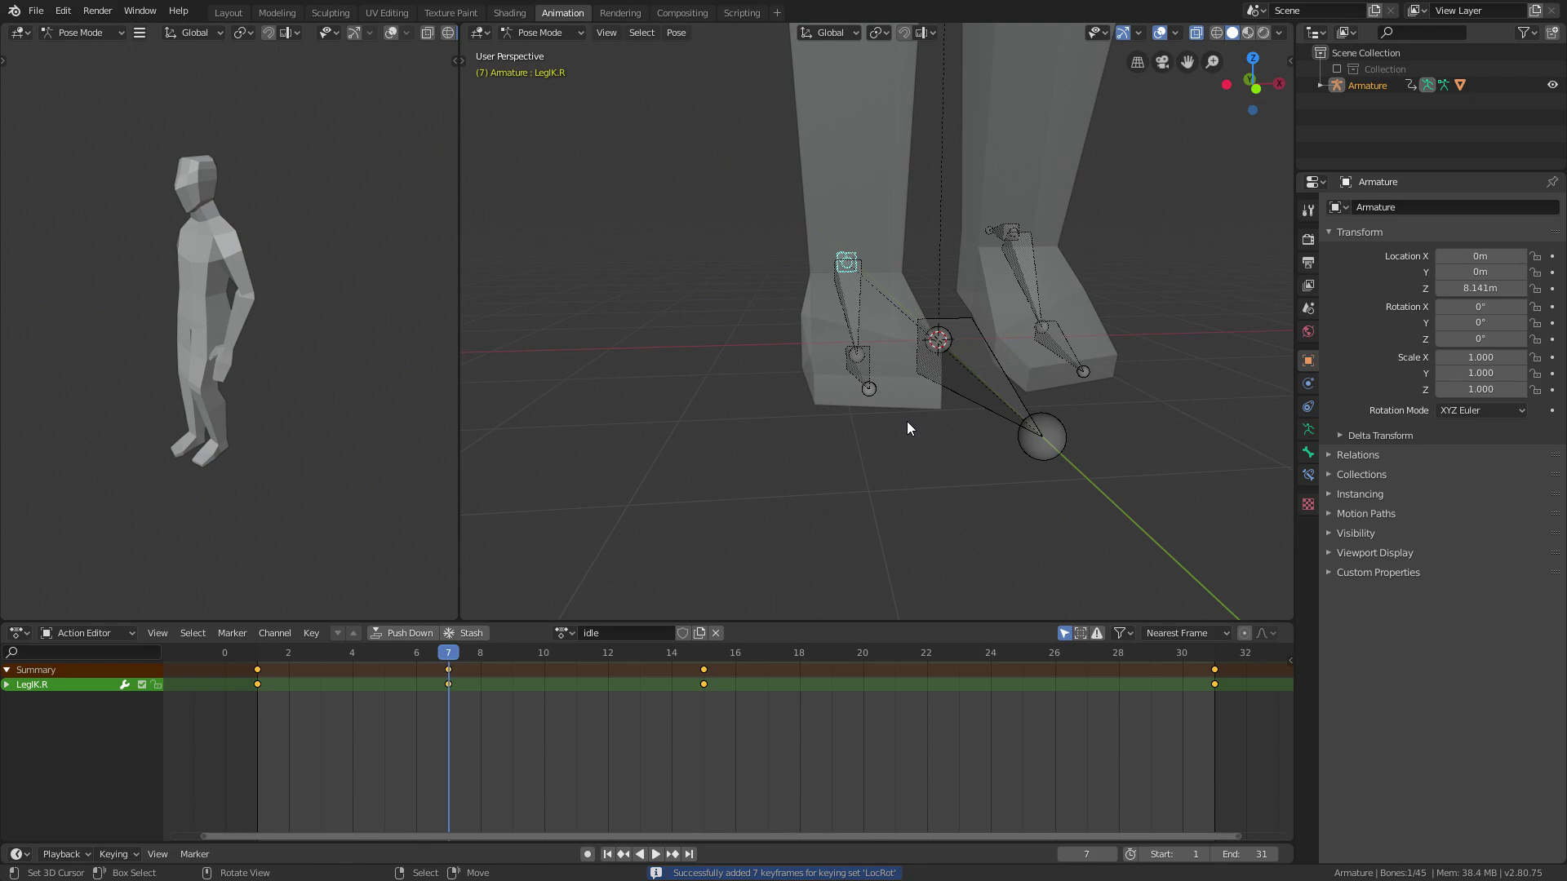
At frame 23, lower the left leg IK bone a little over 0.2 m along global Z and insert a LocRot keyframe.
key("space")
key("space")
middle_click_drag(1012, 379, 1012, 245)
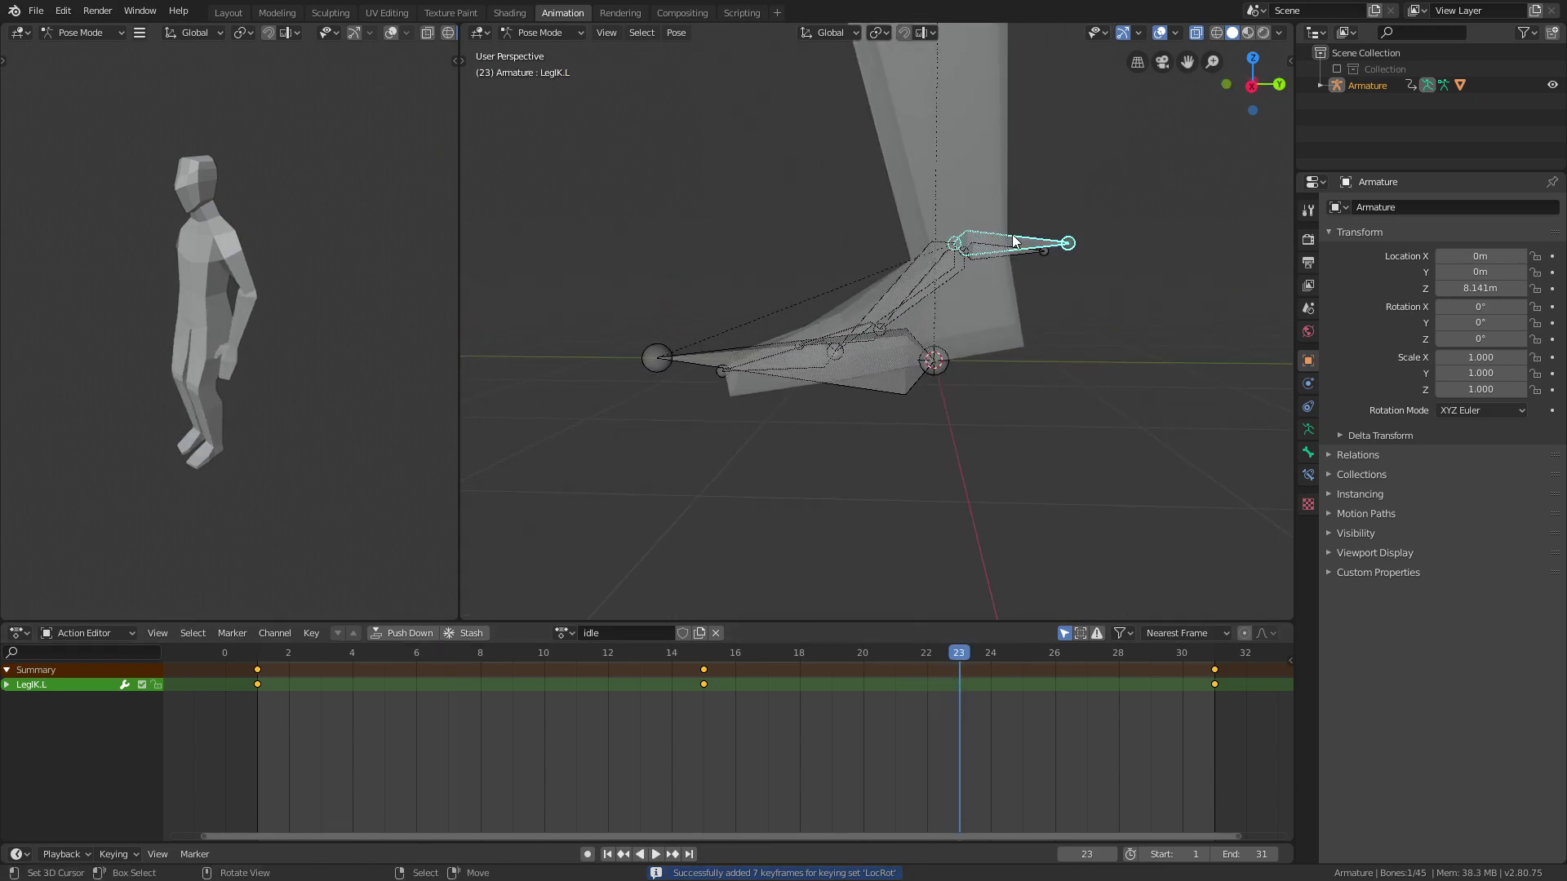
key("KP_3")
key("g")
key("z")
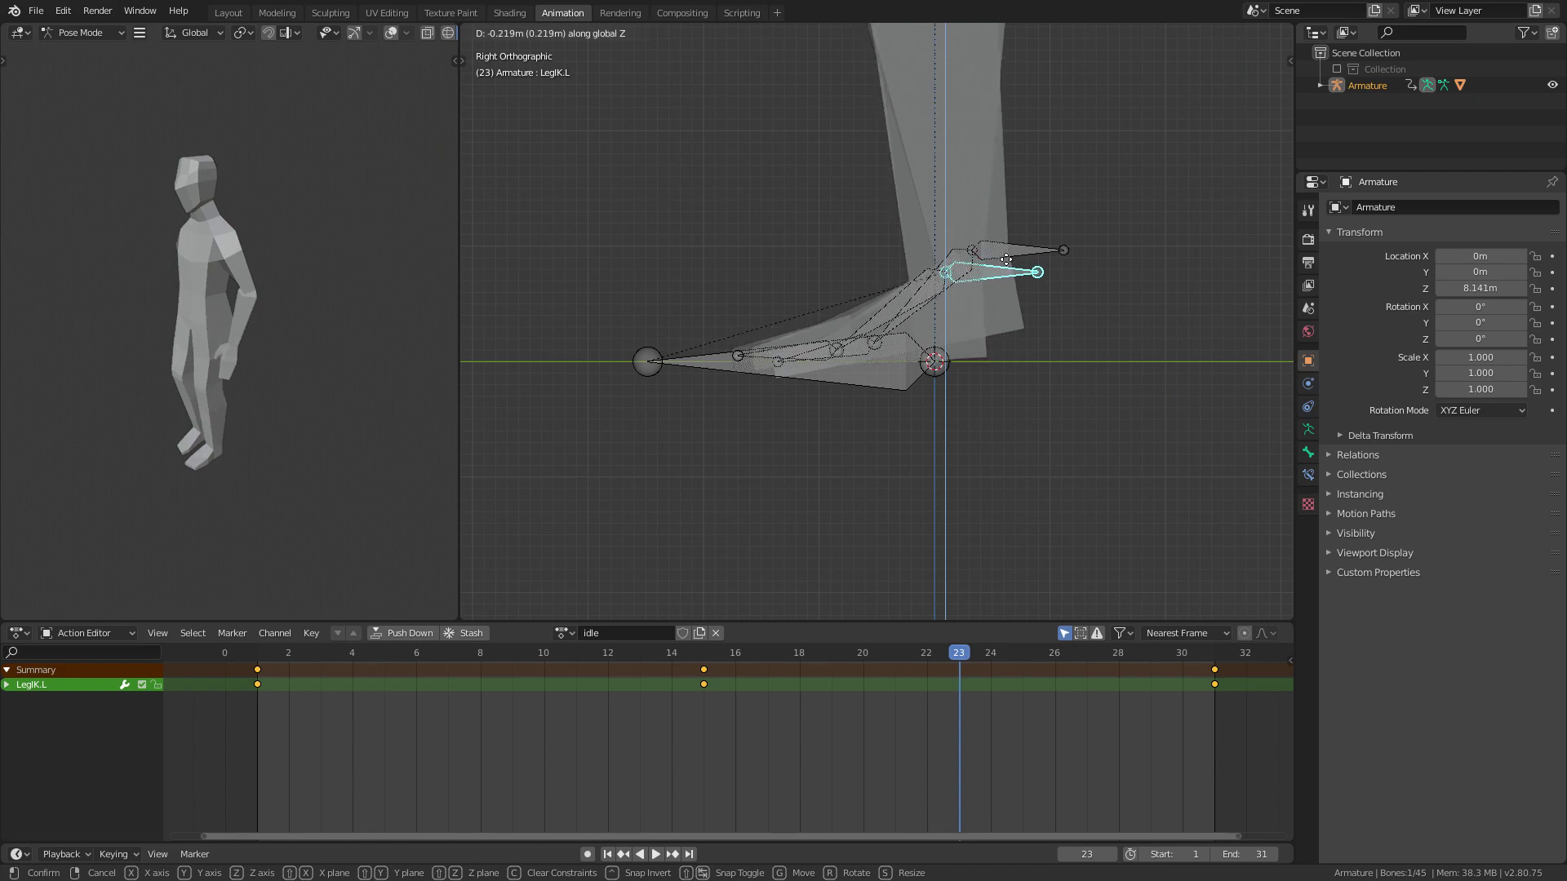
left_click(1008, 272)
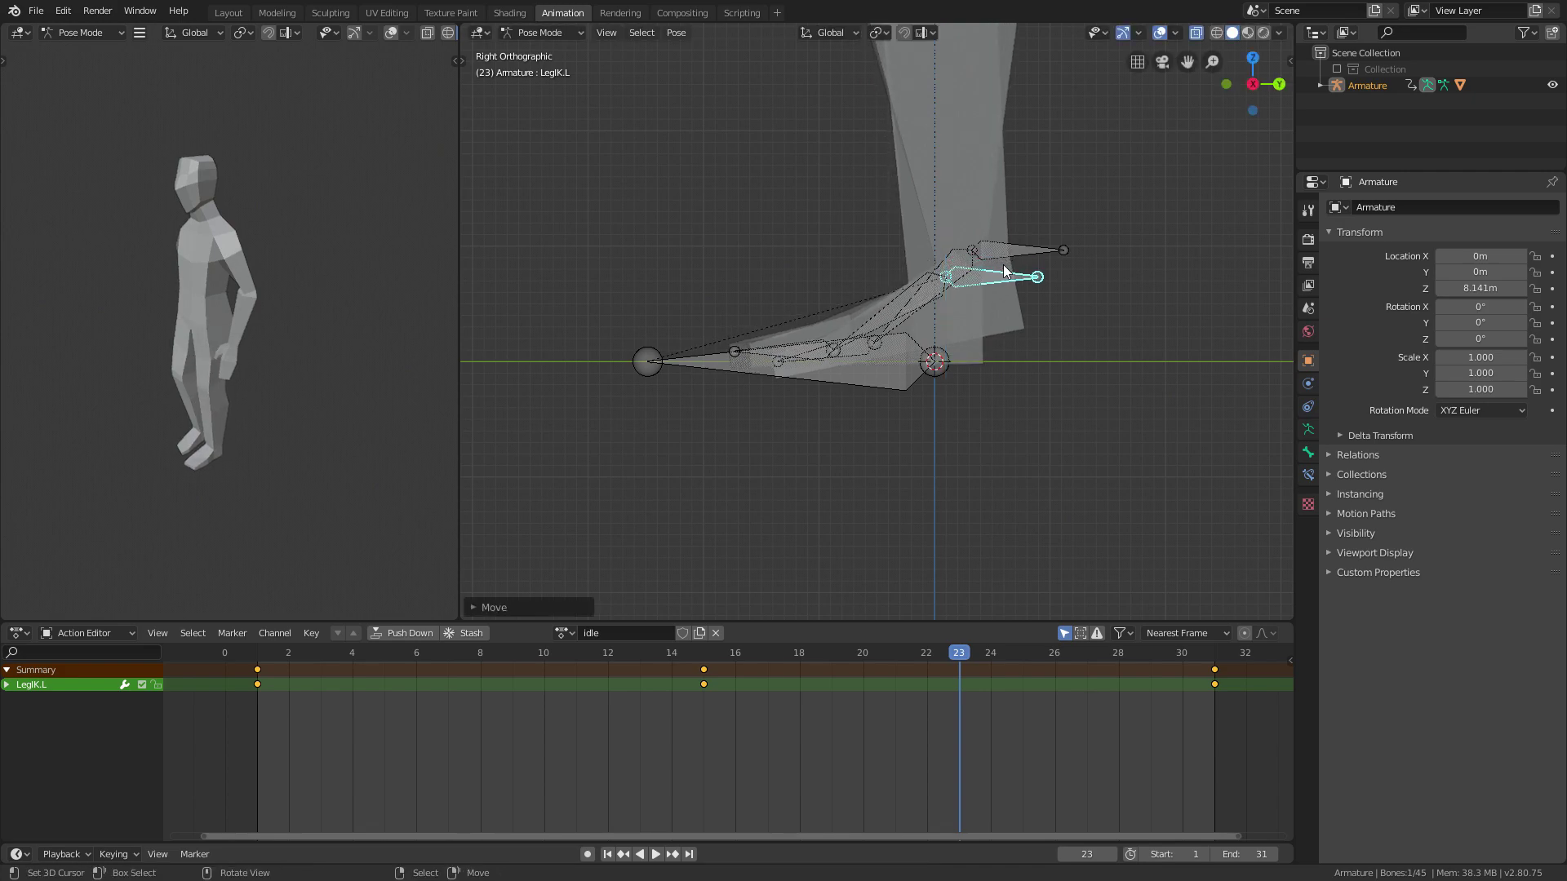
key("i")
Play the walk to examine the foot contact from several angles, ending in the right orthographic view at frame 1.
middle_click_drag(1006, 281, 703, 292)
key("space")
middle_click_drag(813, 341, 1070, 376)
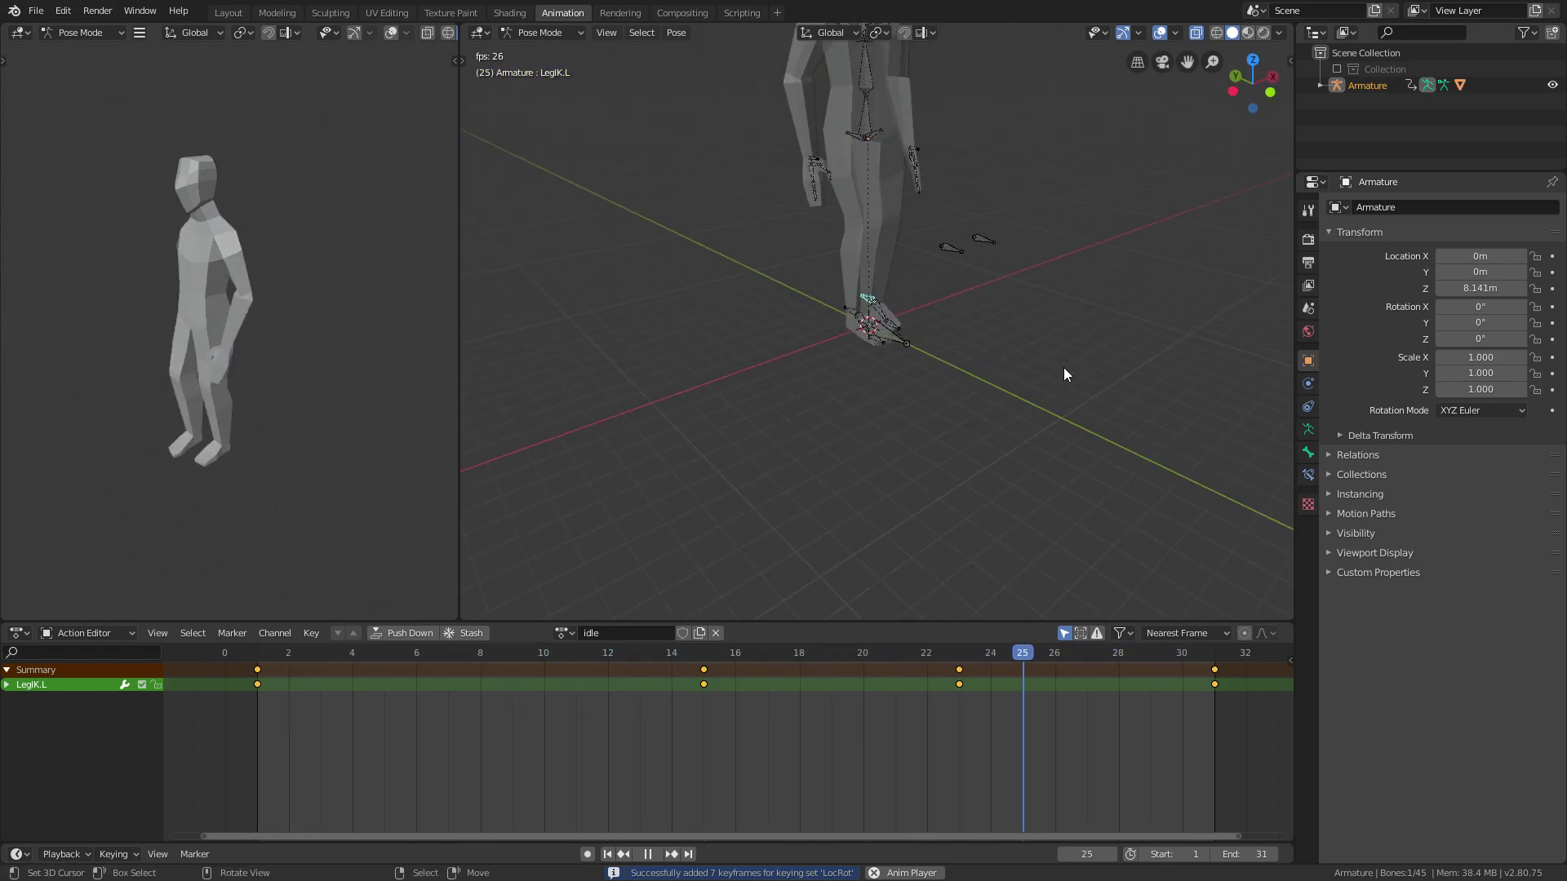
middle_click_drag(870, 343, 978, 452)
key("KP_3")
key("Escape")
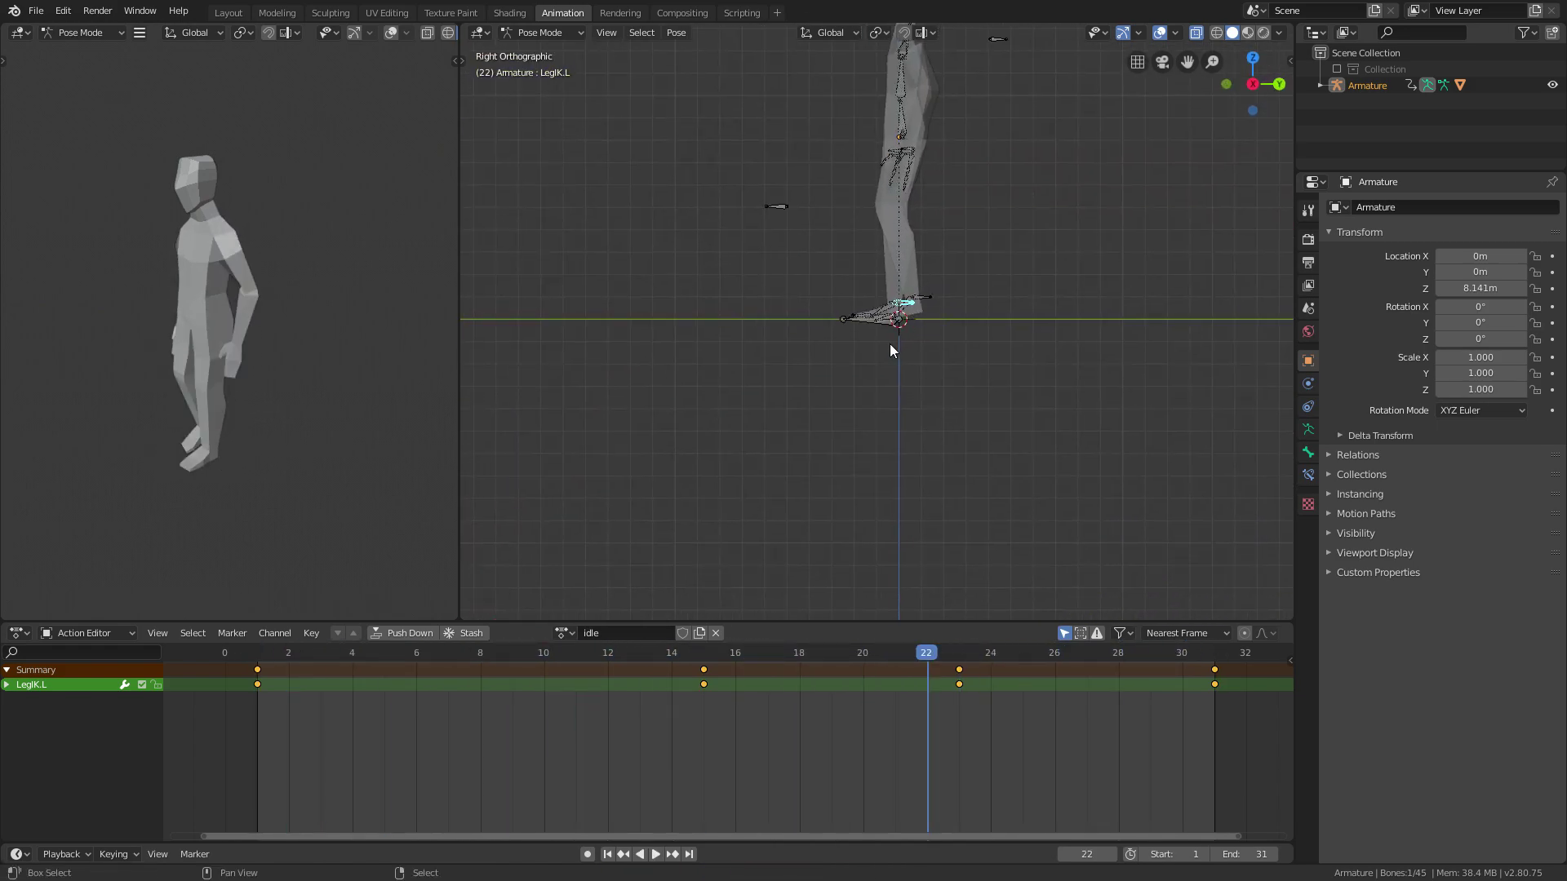
scroll(894, 335, "up", 4)
left_click(247, 653)
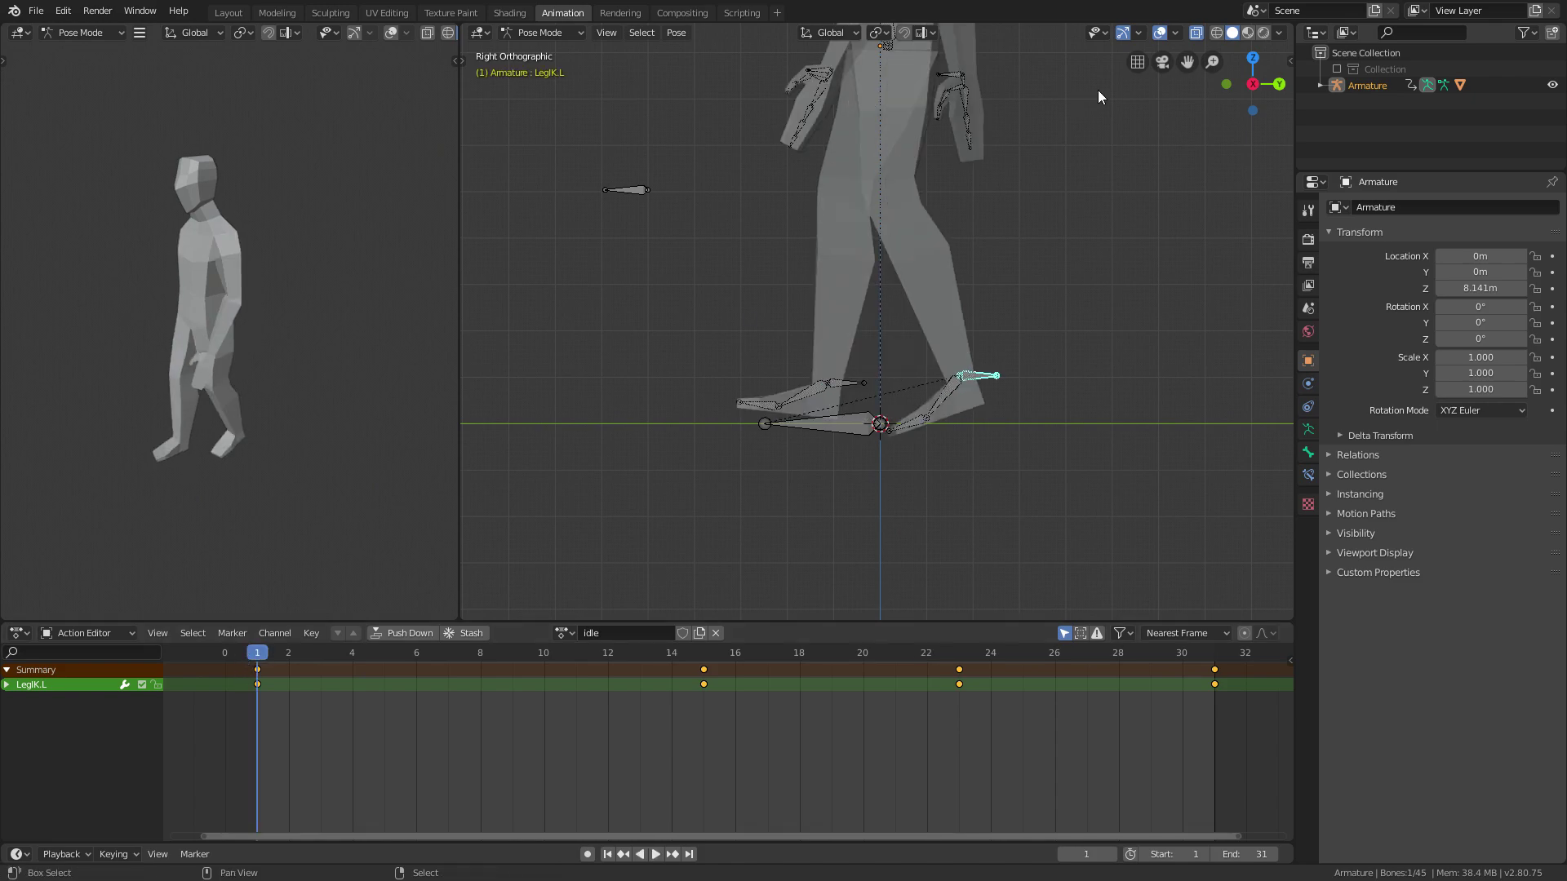
scroll(865, 418, "up", 4)
left_click(1079, 403)
key("r")
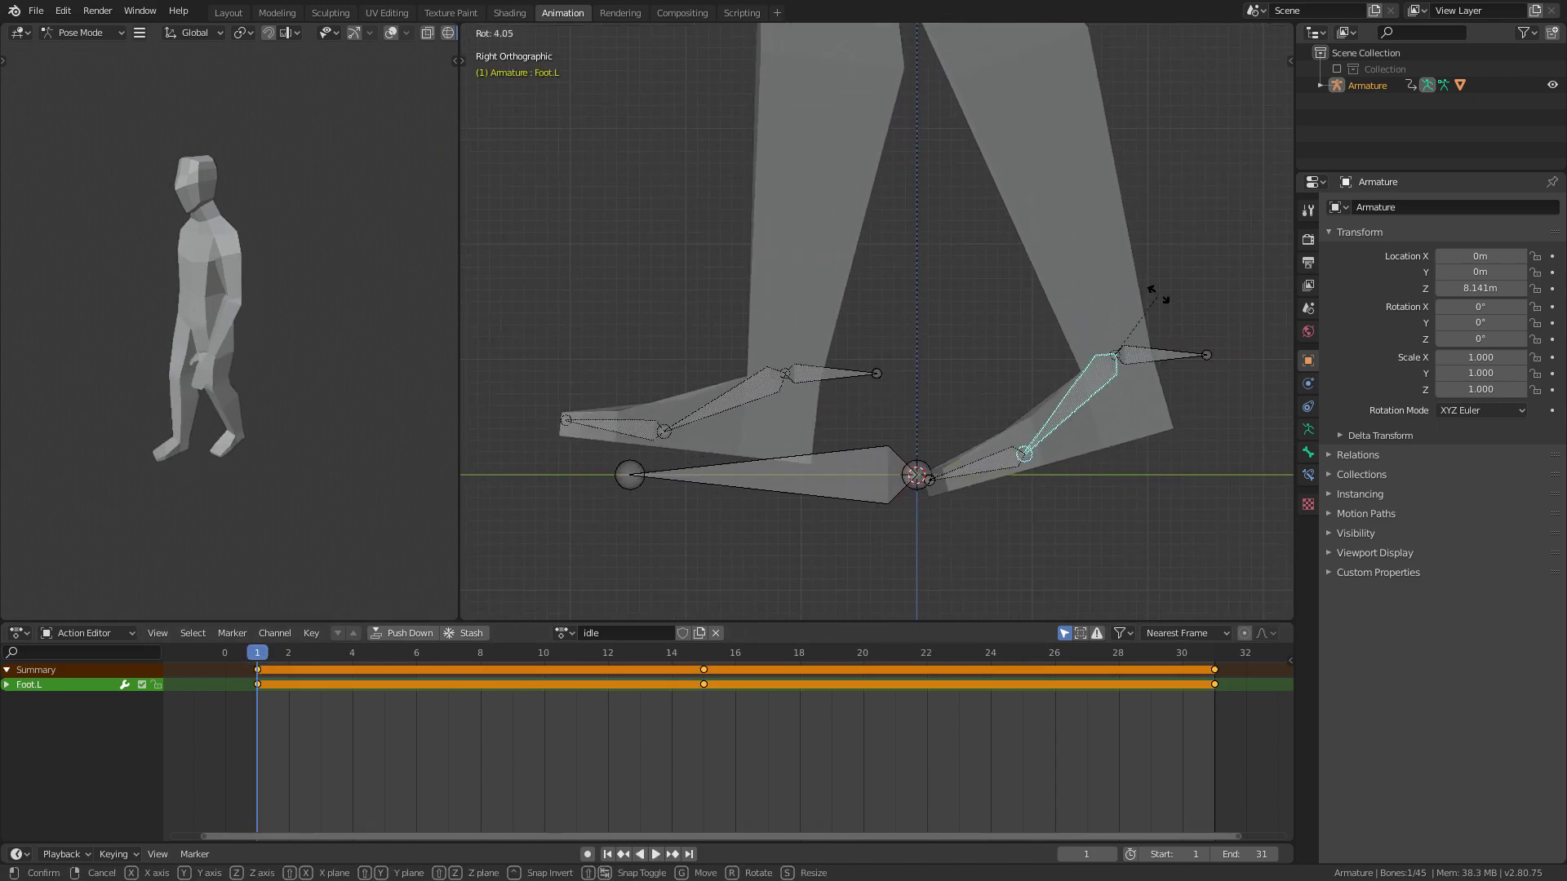
key("Escape")
At frame 1, raise the left leg IK bone about 0.1 m along global Z and rotate the left toes about 25° to flatten them.
left_click(1161, 353)
key("g")
key("z")
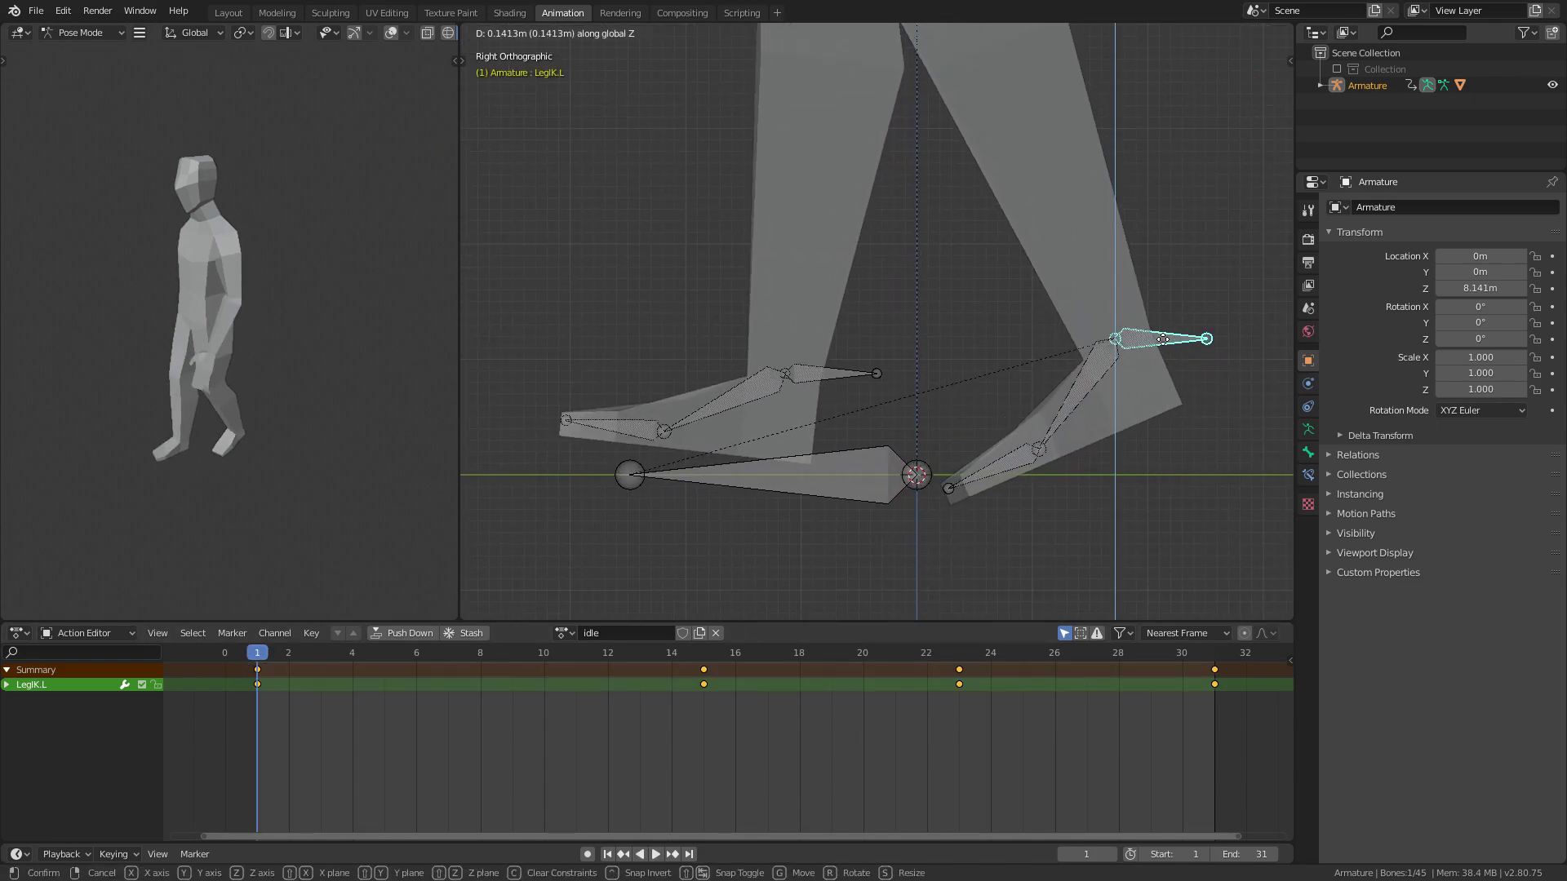
left_click(1163, 338)
left_click(1040, 447)
key("r")
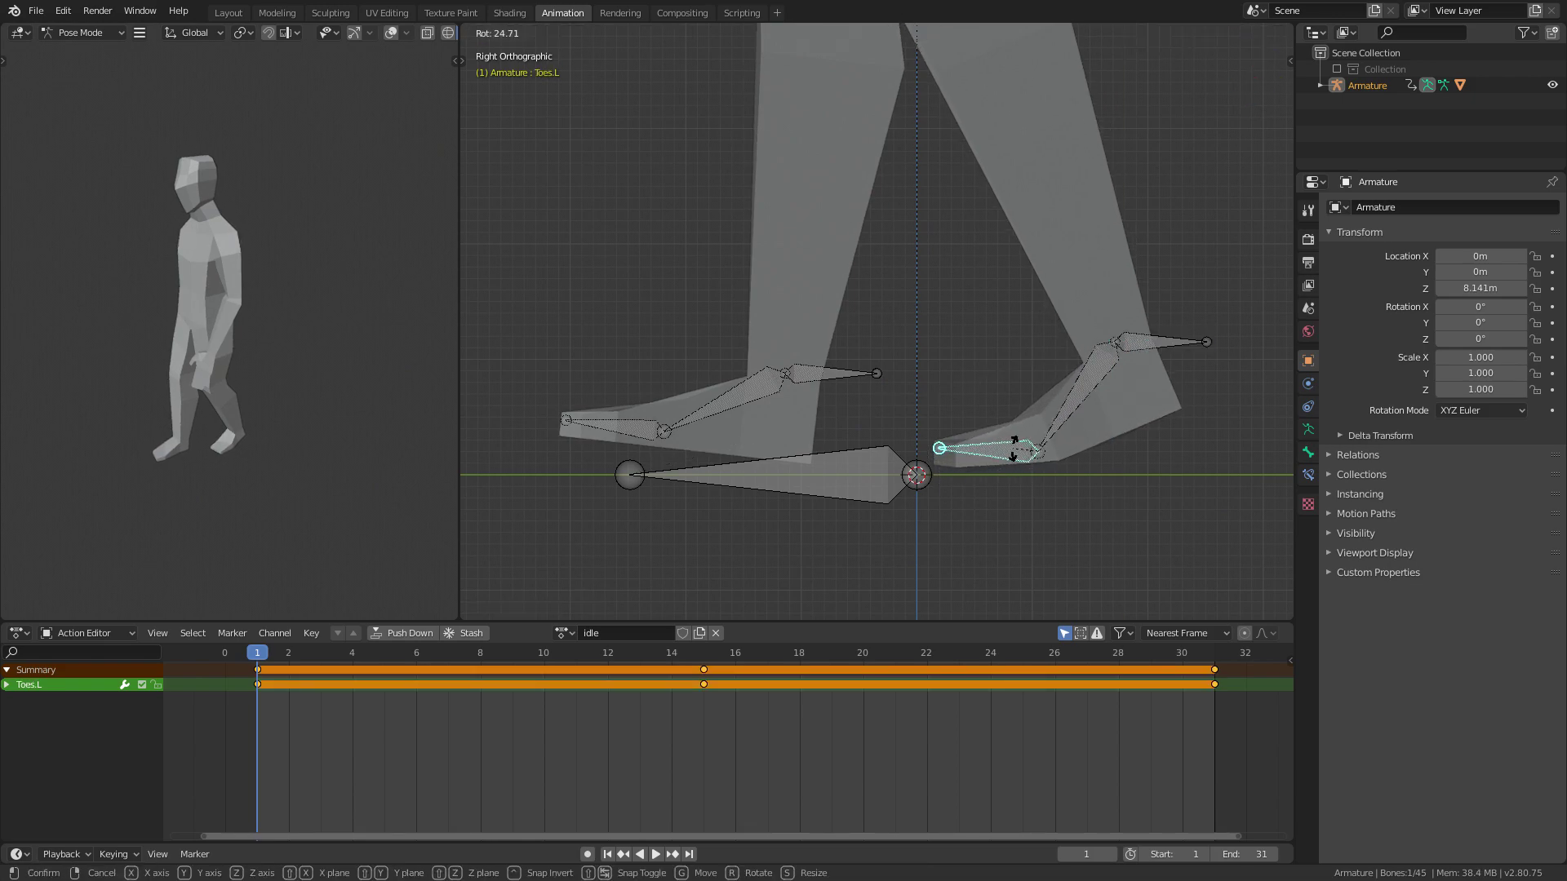
left_click(1013, 449)
At frame 1, rotate the right toes upward and raise the right leg IK bone very slightly along global Z.
right_click(619, 431)
key("r")
left_click(625, 409)
right_click(808, 375)
key("g")
key("z")
left_click(810, 374)
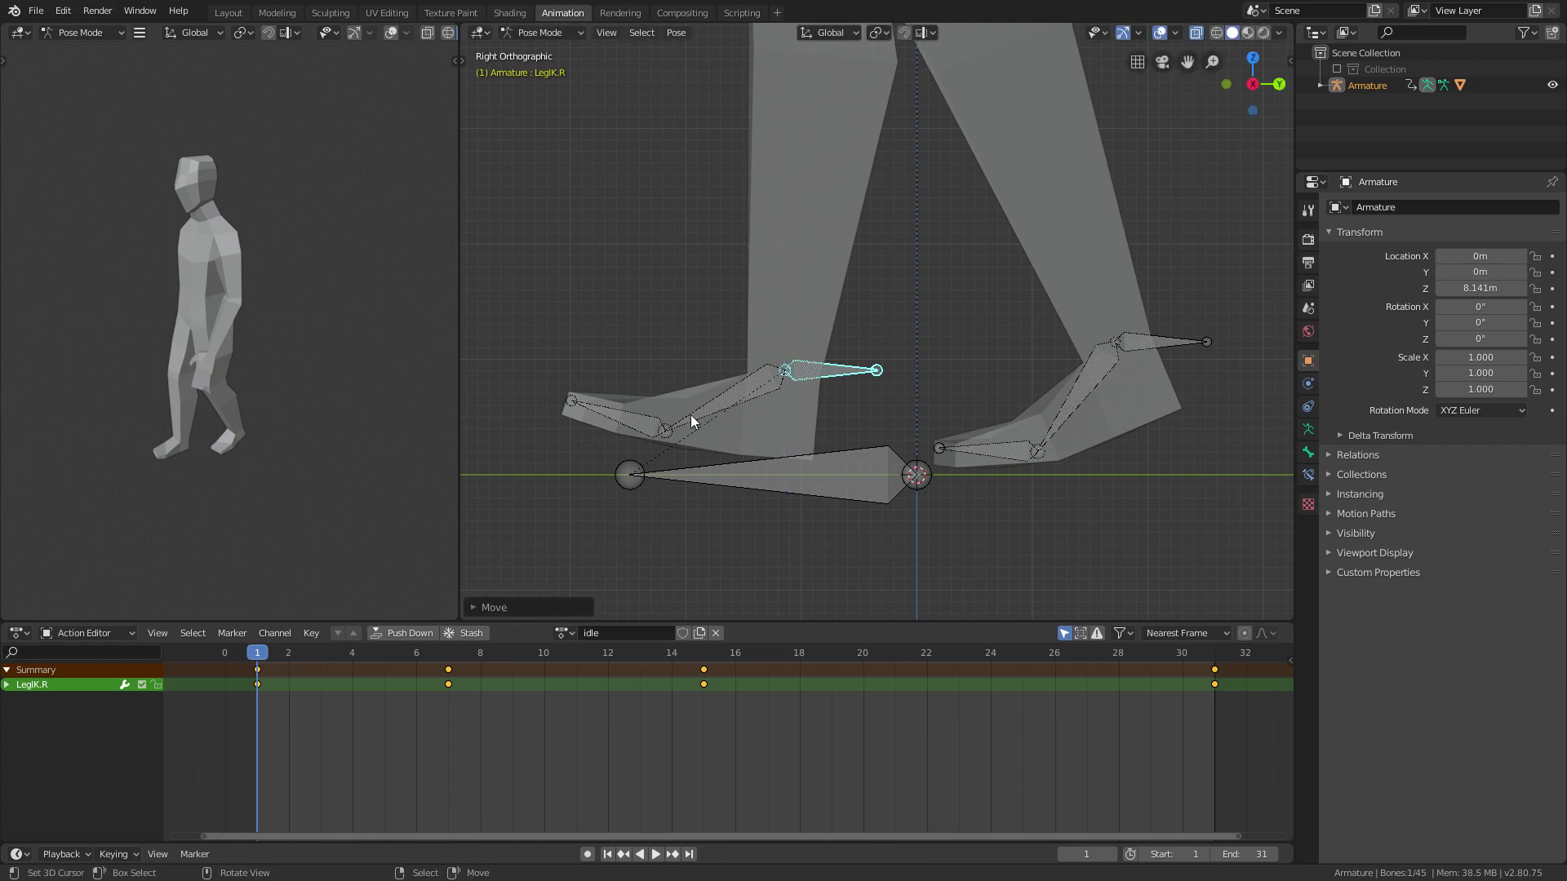
Select the foot, toes and leg IK bones of both legs, keyframe their LocRot at frame 1 and copy the pose.
left_click(628, 424)
left_click(983, 447, "shift")
left_click(1134, 349, "shift")
left_click(838, 369, "shift")
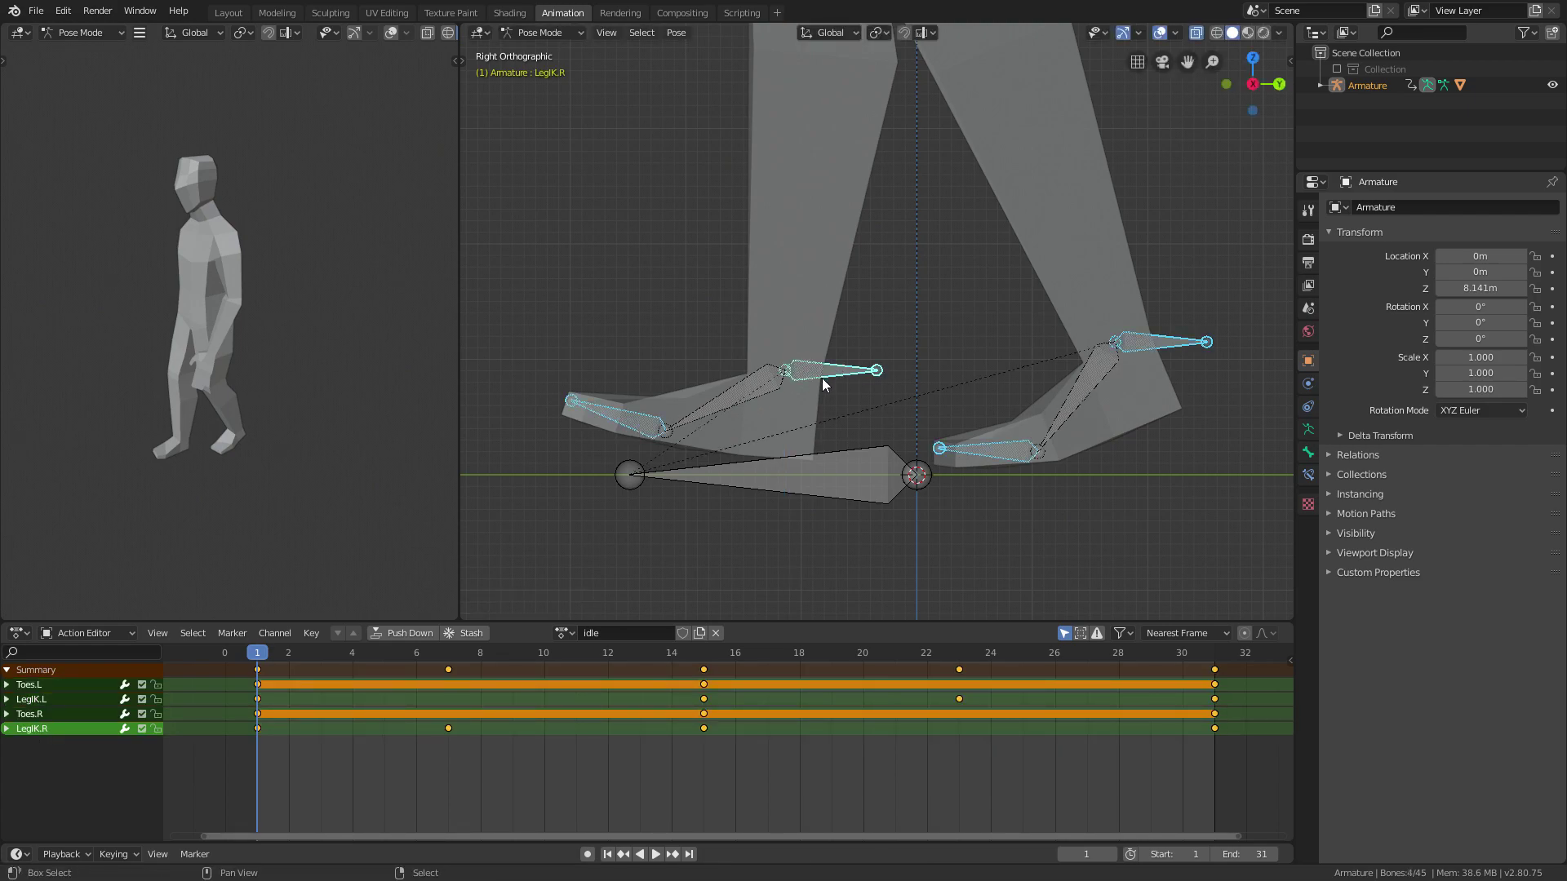
left_click(763, 385, "shift")
left_click(1096, 383, "shift")
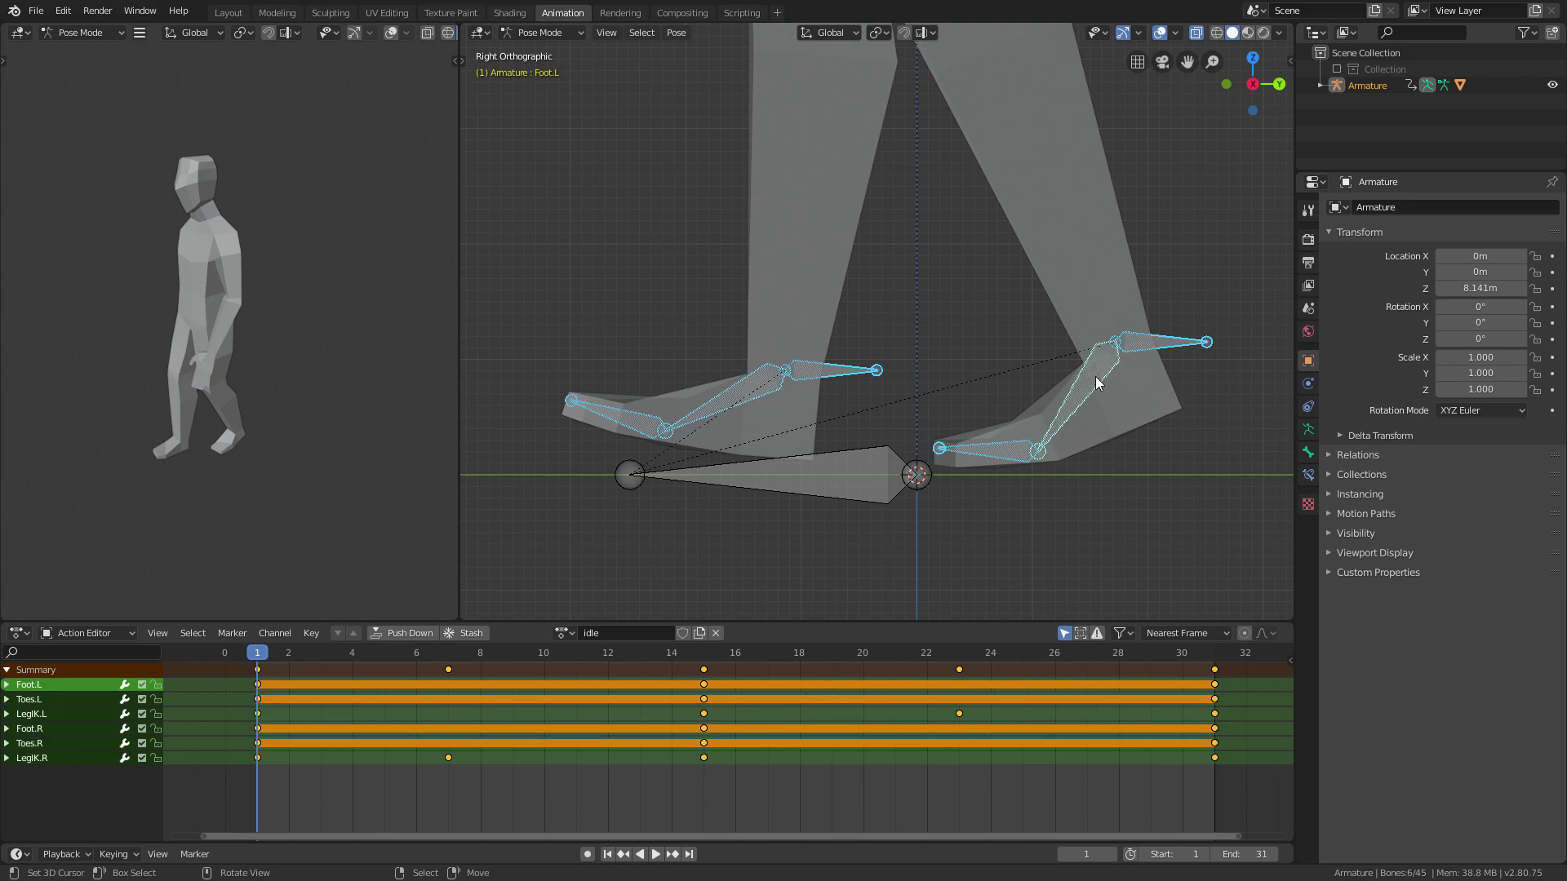
key("ctrl+c")
Paste the copied foot pose unflipped at frame 31 and insert LocRot keyframes for the six selected bones.
left_click(1214, 650)
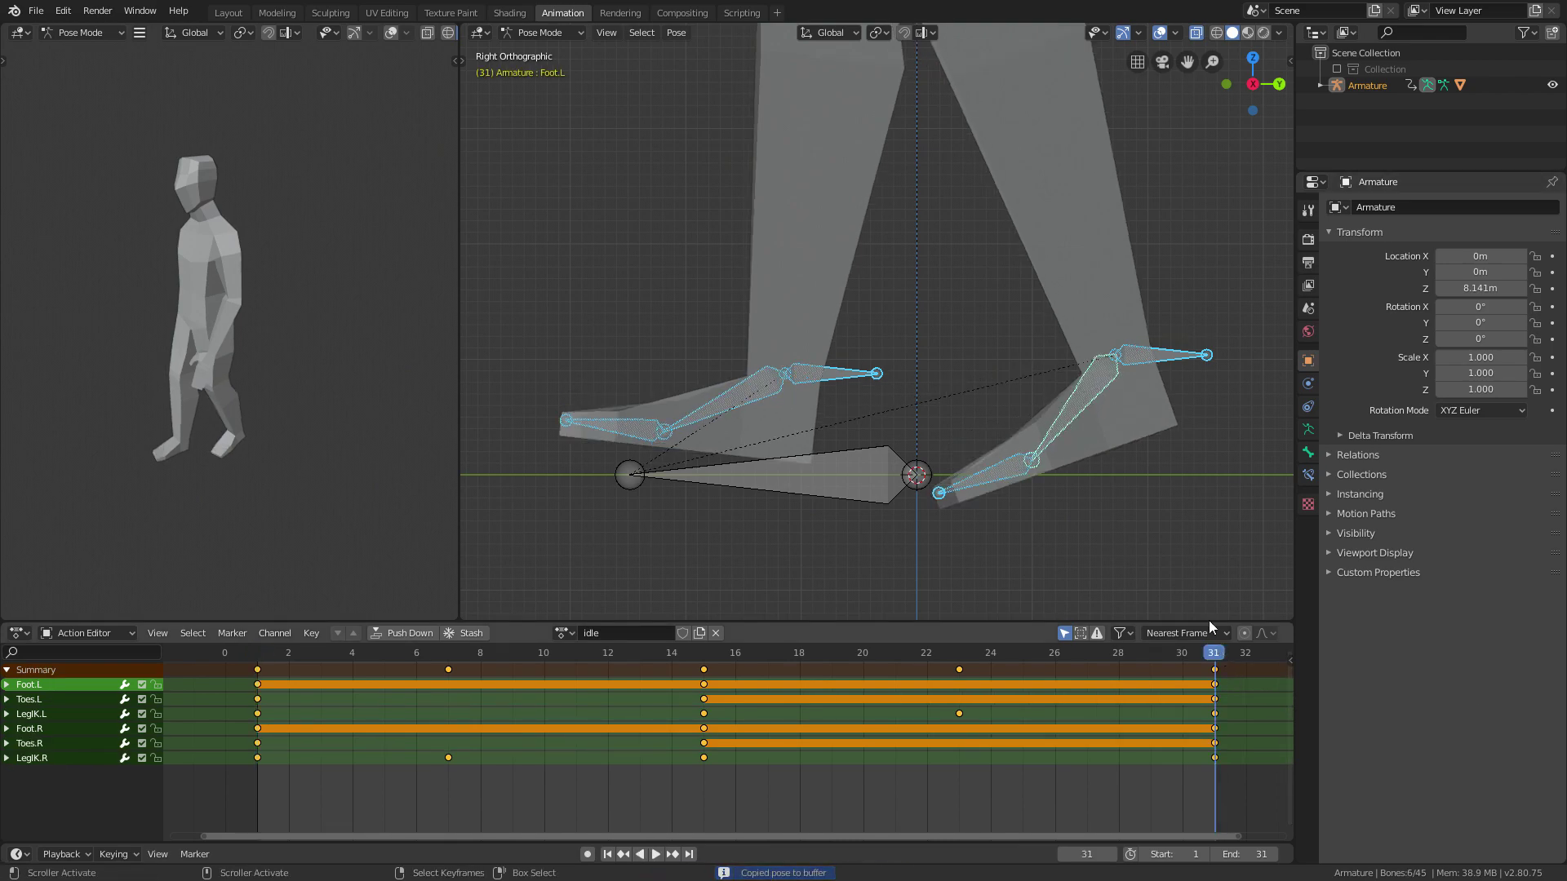
key("ctrl+shift+v")
key("i")
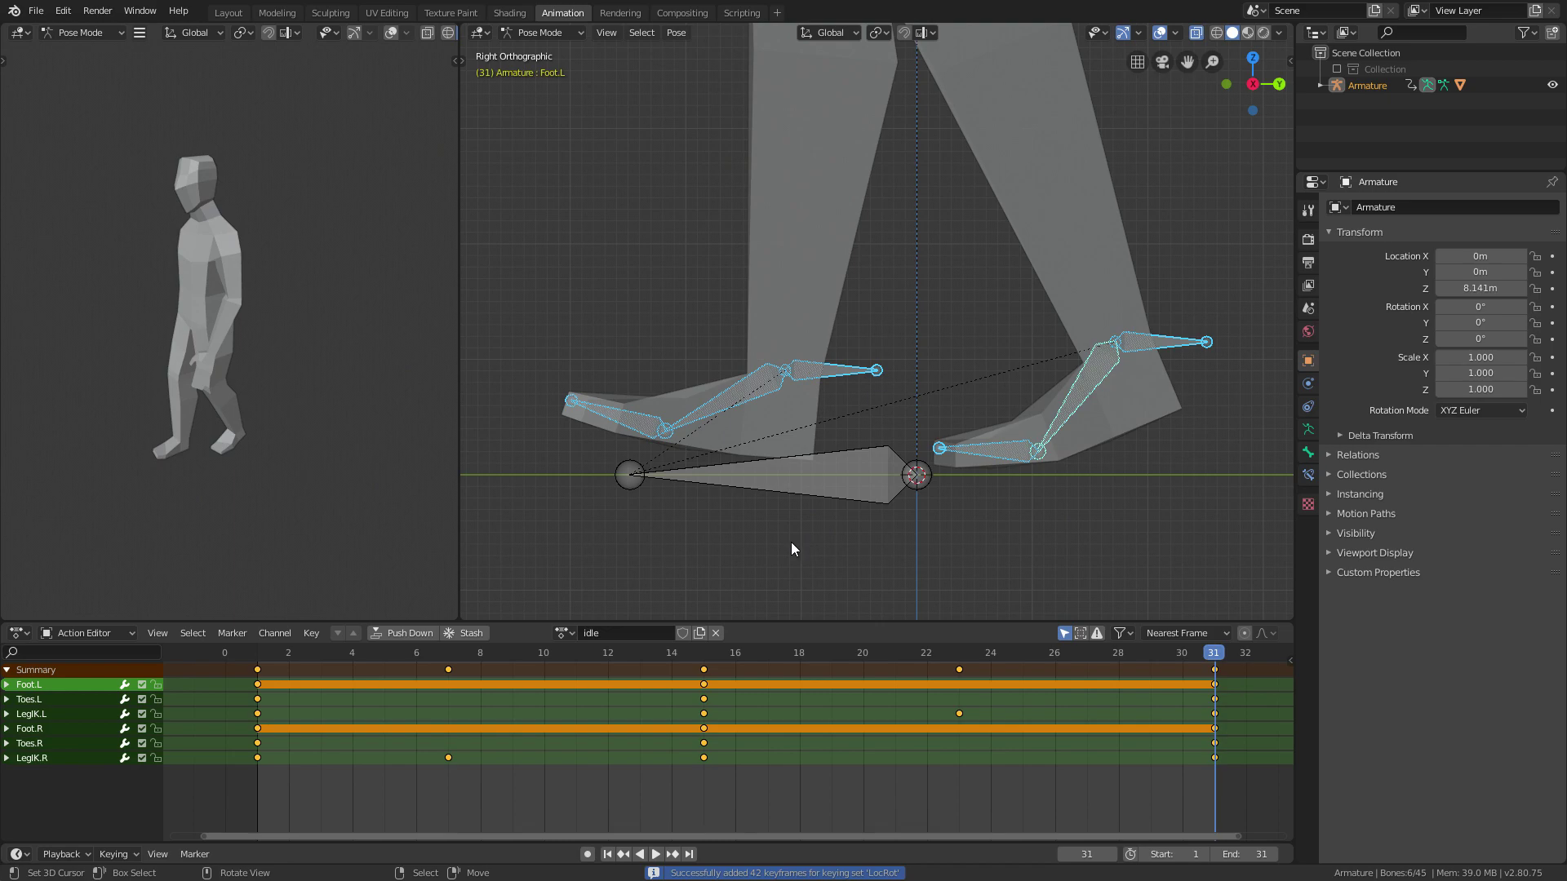
At frame 15, rotate the left toes and the left foot bone upward for the heel strike.
left_click(702, 653)
left_click(579, 413)
key("g")
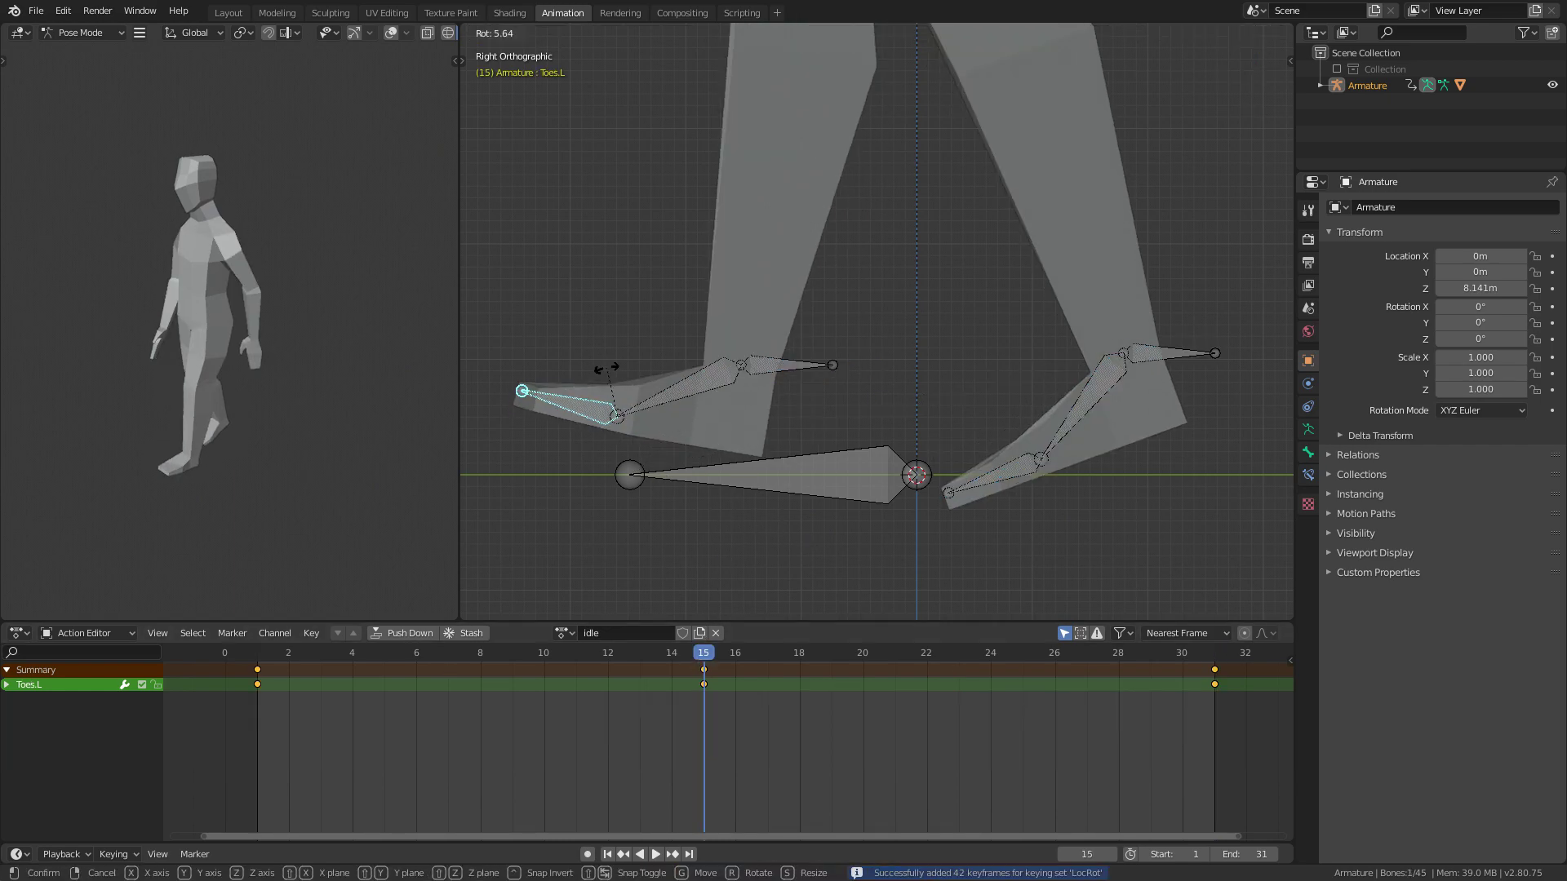
left_click(614, 359)
key("r")
key("Escape")
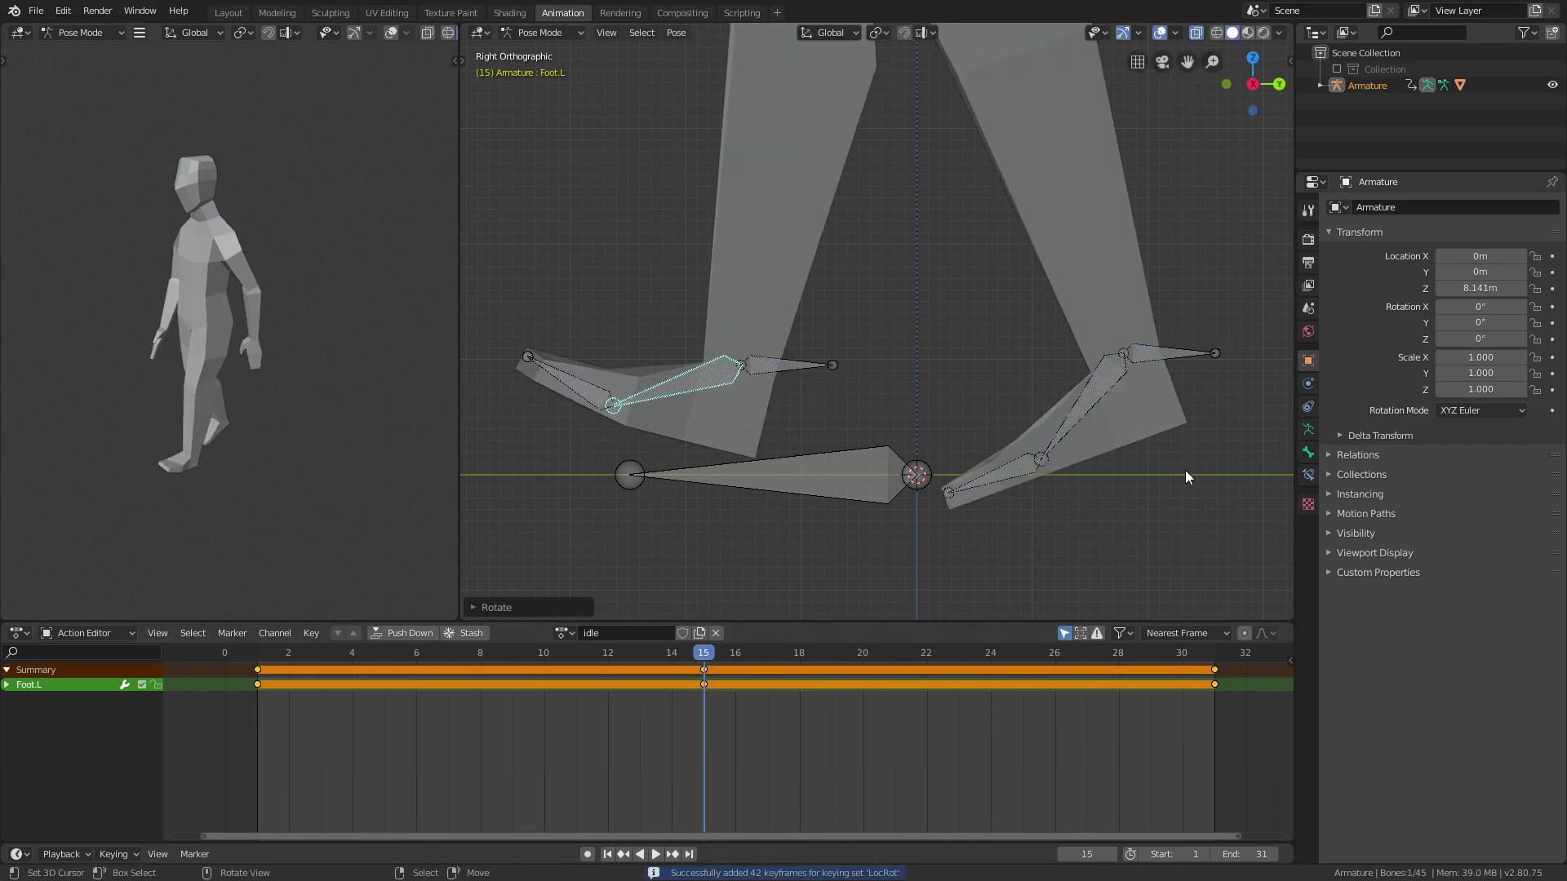
At frame 15, rotate the rear right foot bone upward and flatten its toes toward the ground.
left_click(1085, 419)
key("r")
left_click(997, 459)
right_click(995, 453)
key("r")
left_click(995, 445)
Select the foot, toes and leg IK bones of both legs and insert LocRot keyframes at frame 15.
right_click(1152, 365, "shift")
right_click(1089, 392, "shift")
left_click(795, 367, "shift")
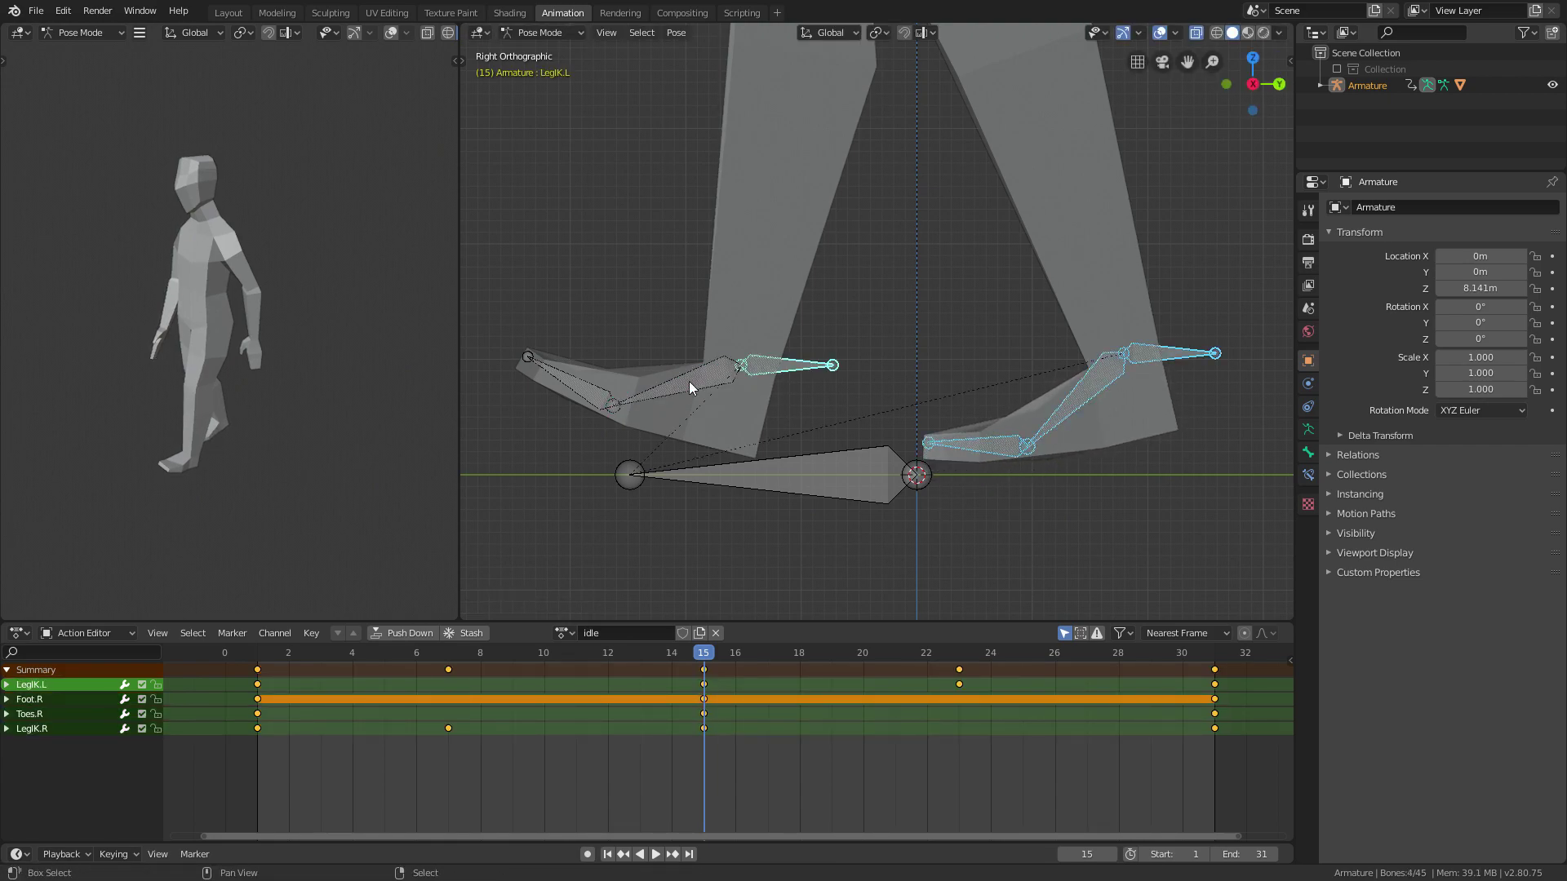
left_click(689, 381, "shift")
left_click(579, 396, "shift")
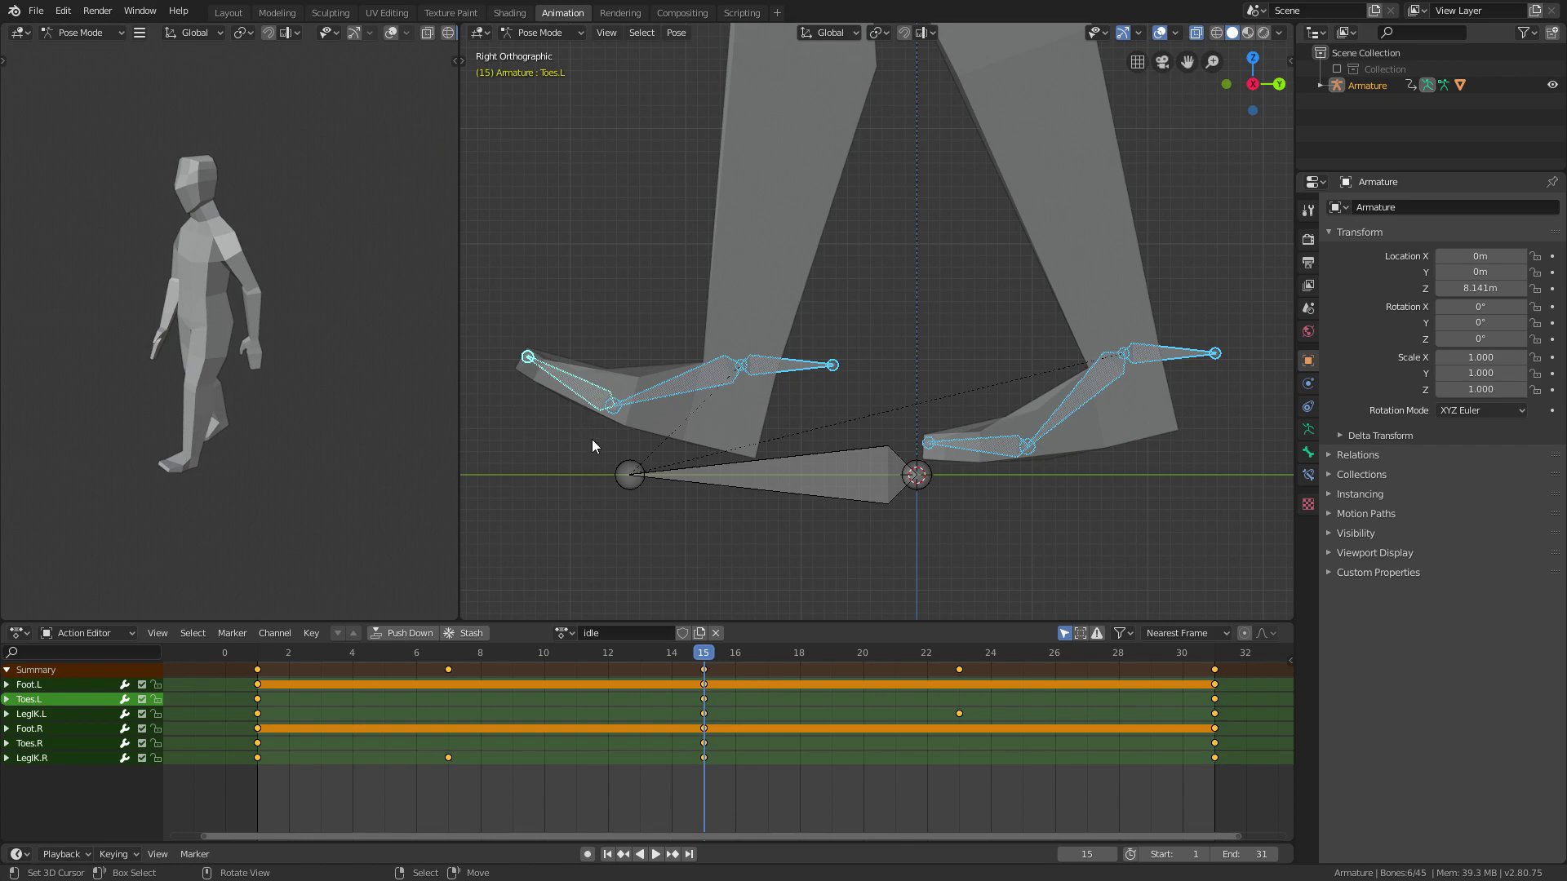
key("i")
Play the walk from frame 1 in side view to examine the foot and toe movement.
left_click_drag(694, 653, 250, 670)
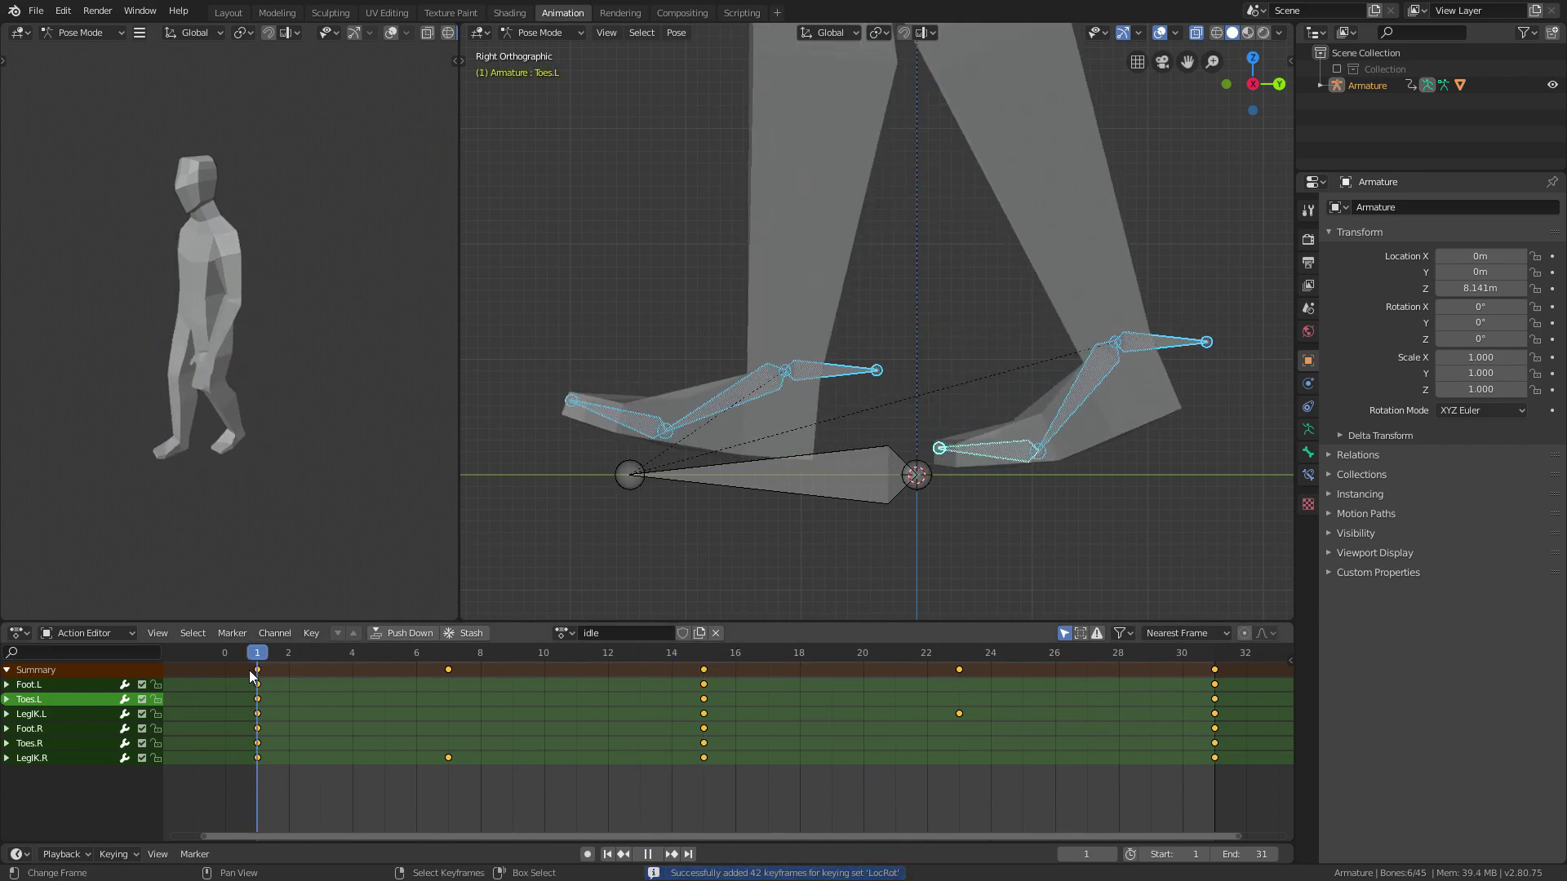
key("space")
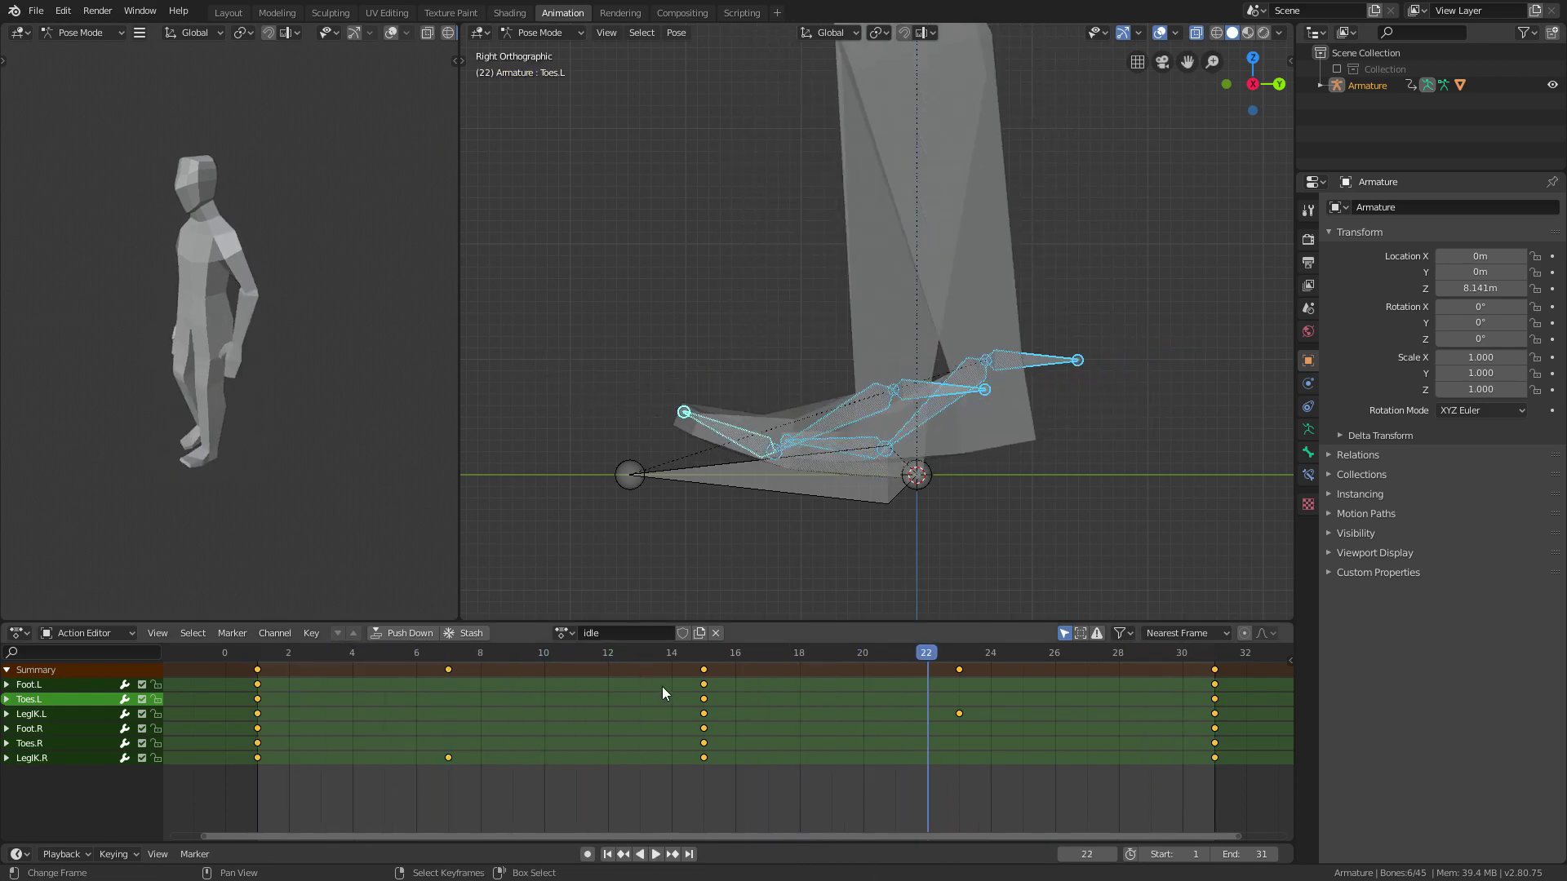
key("space")
At frame 7, rotate the toes of both feet downward and insert LocRot keyframes for both foot and toes bones.
left_click(434, 656)
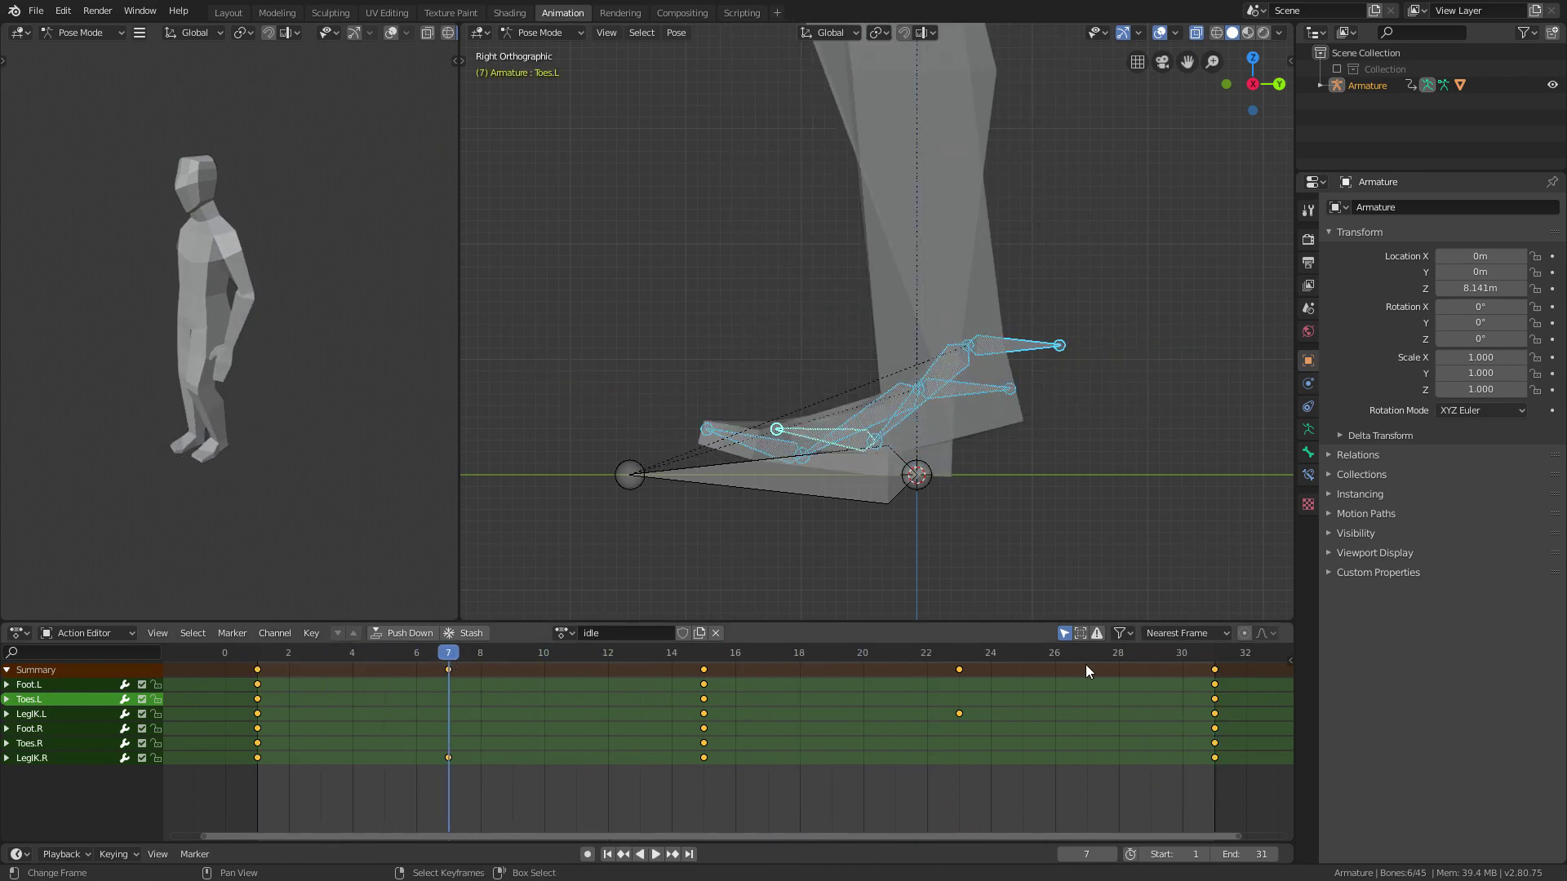
left_click(853, 434)
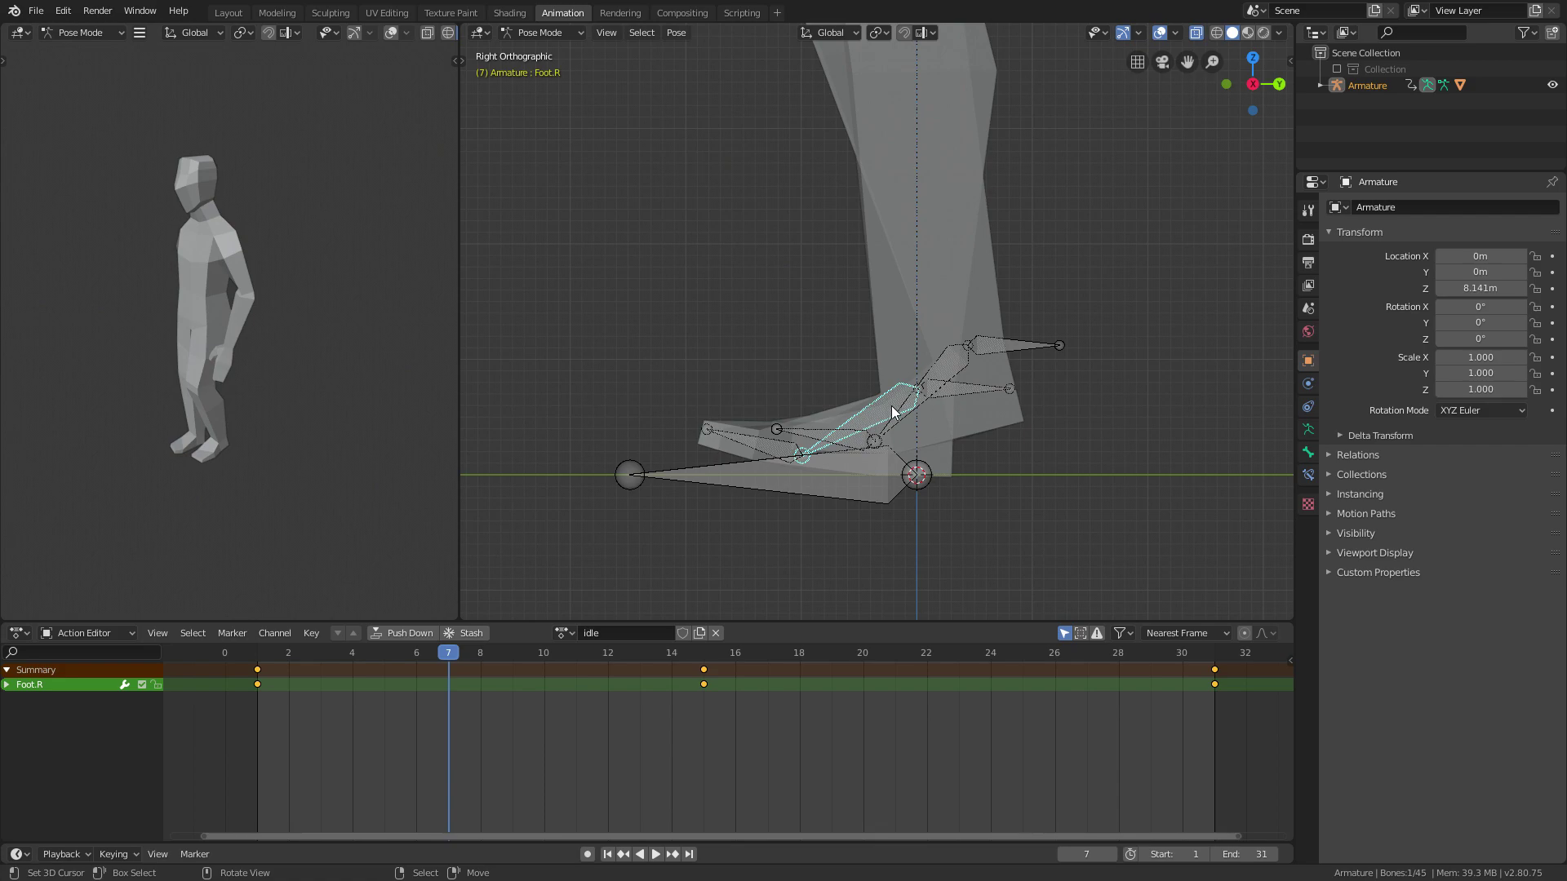
left_click(775, 454, "shift")
left_click(843, 442, "shift")
left_click(934, 392, "shift")
middle_click_drag(934, 391, 790, 414)
key("KP_3")
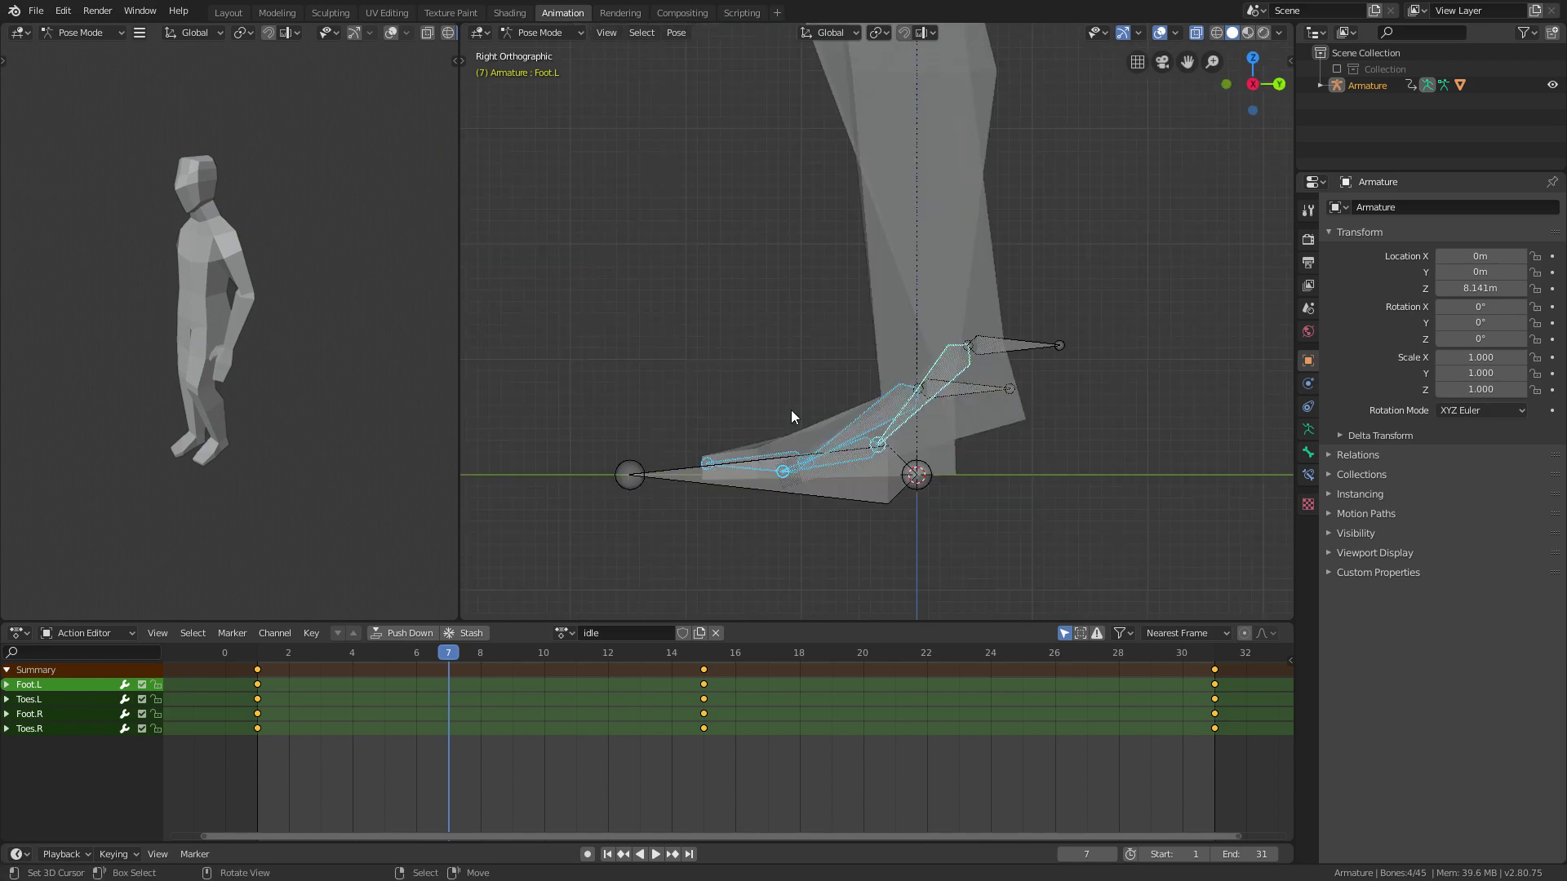
key("i")
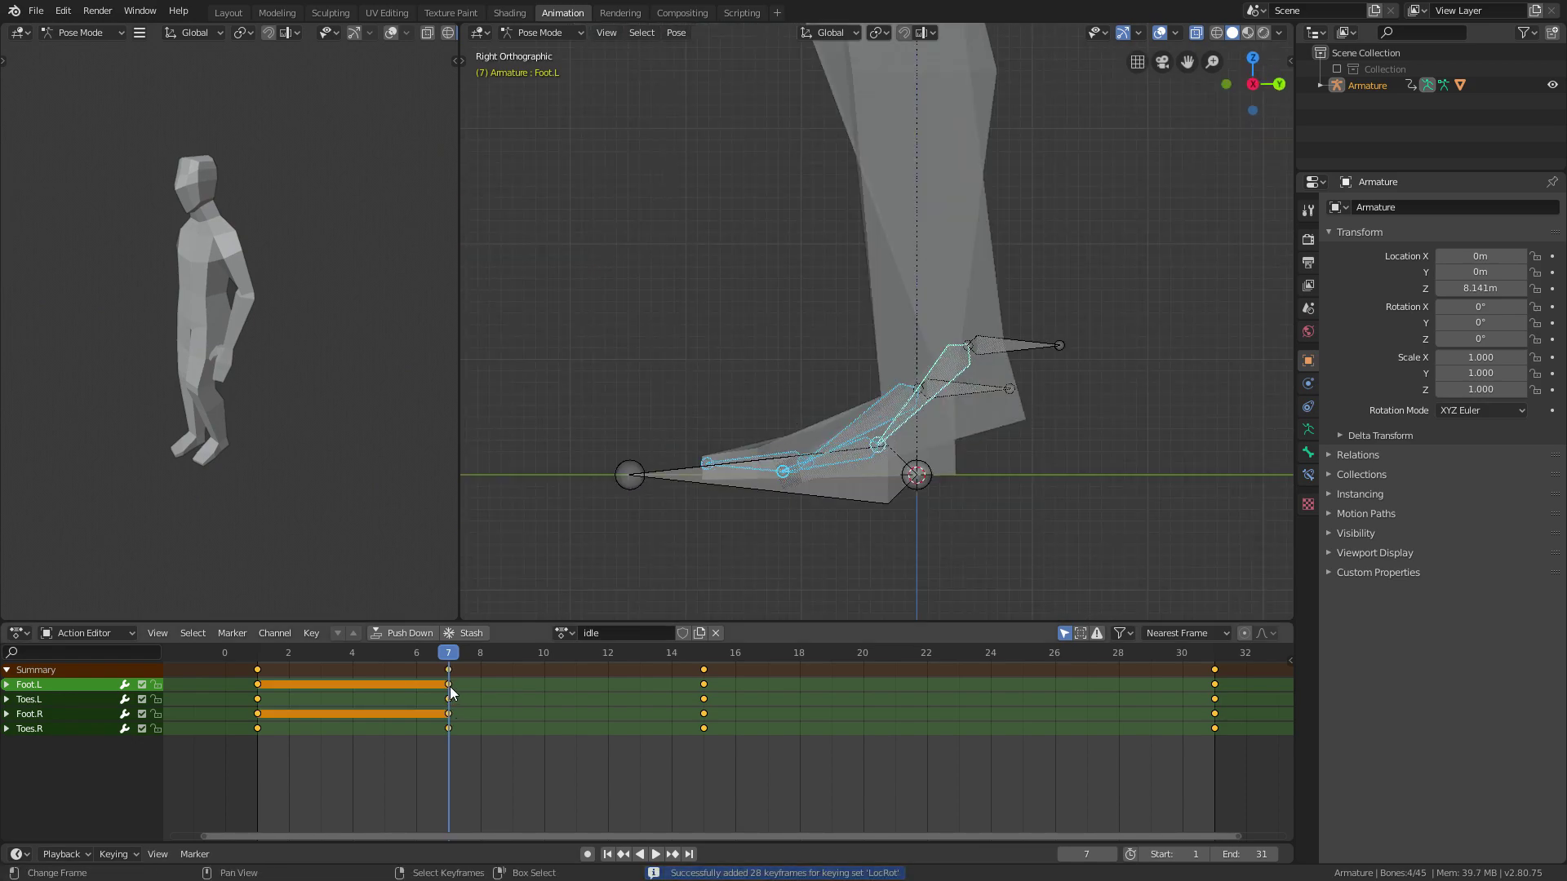
At frame 23, insert LocRot keyframes for the foot and toes bones of both feet.
left_click(963, 655)
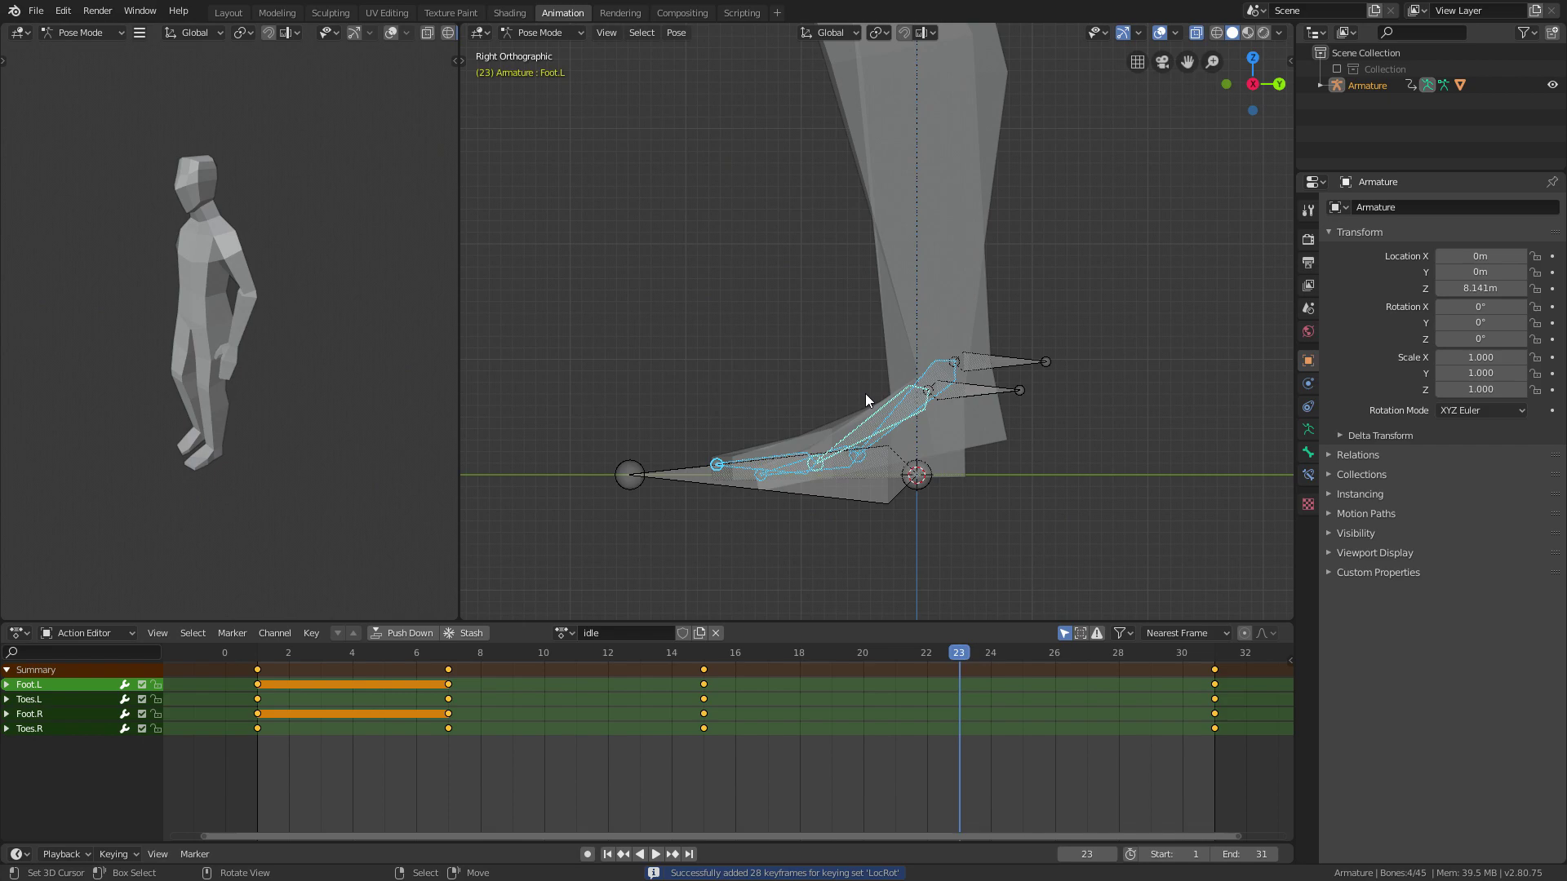
key("i")
middle_click_drag(865, 393, 1010, 349)
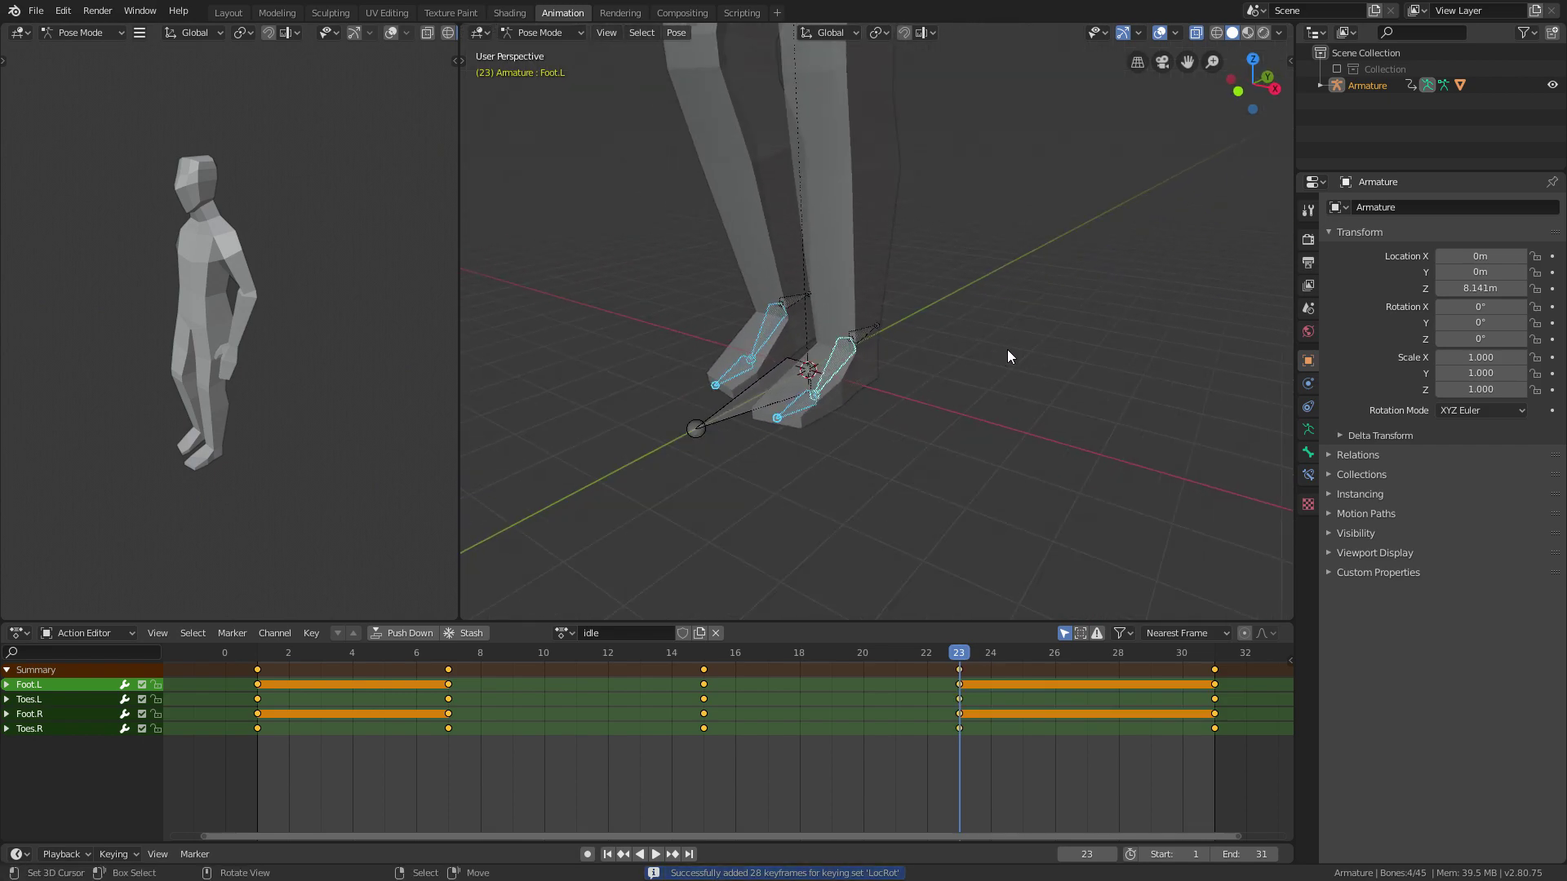
Play the walk cycle and examine the leg and body movement from the front.
key("space")
middle_click_drag(1007, 405, 948, 381)
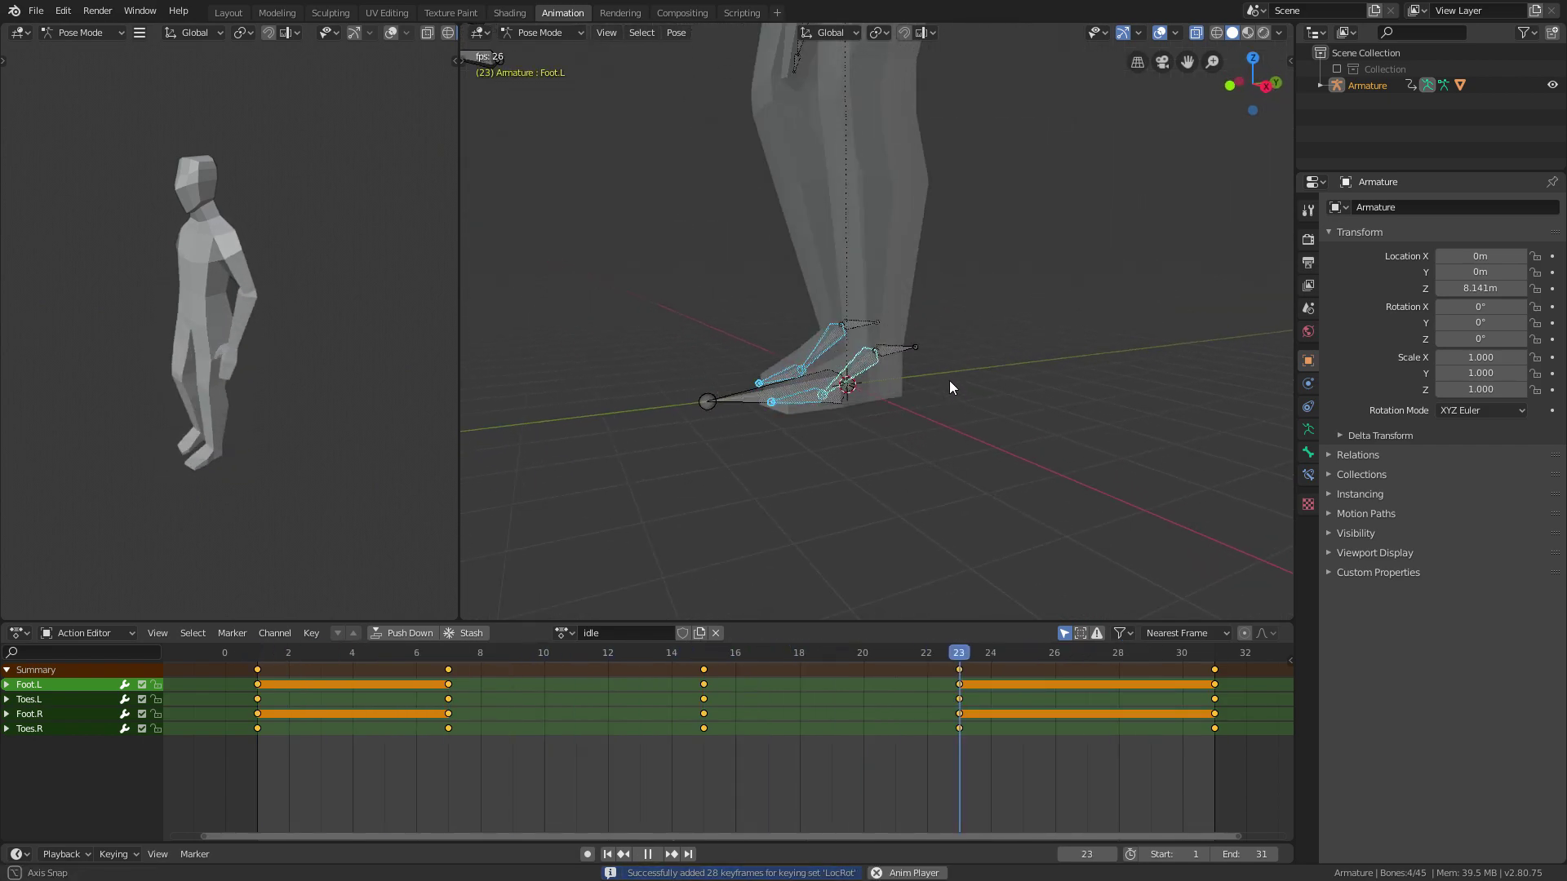
key("space")
key("KP_1")
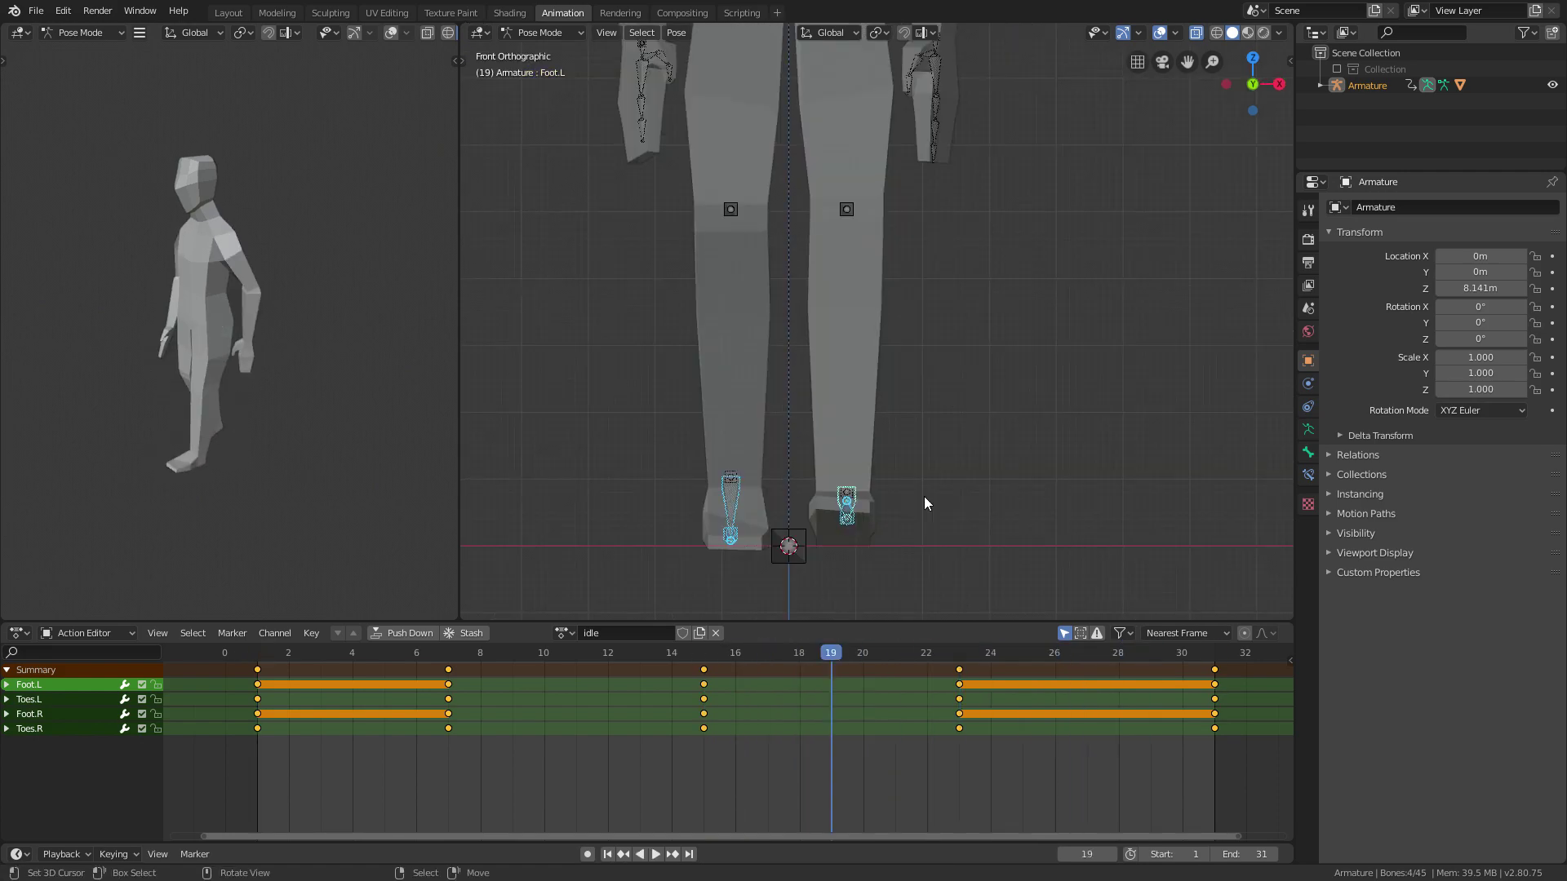
key("space")
middle_click_drag(214, 336, 264, 277)
middle_click_drag(765, 300, 767, 405, "shift")
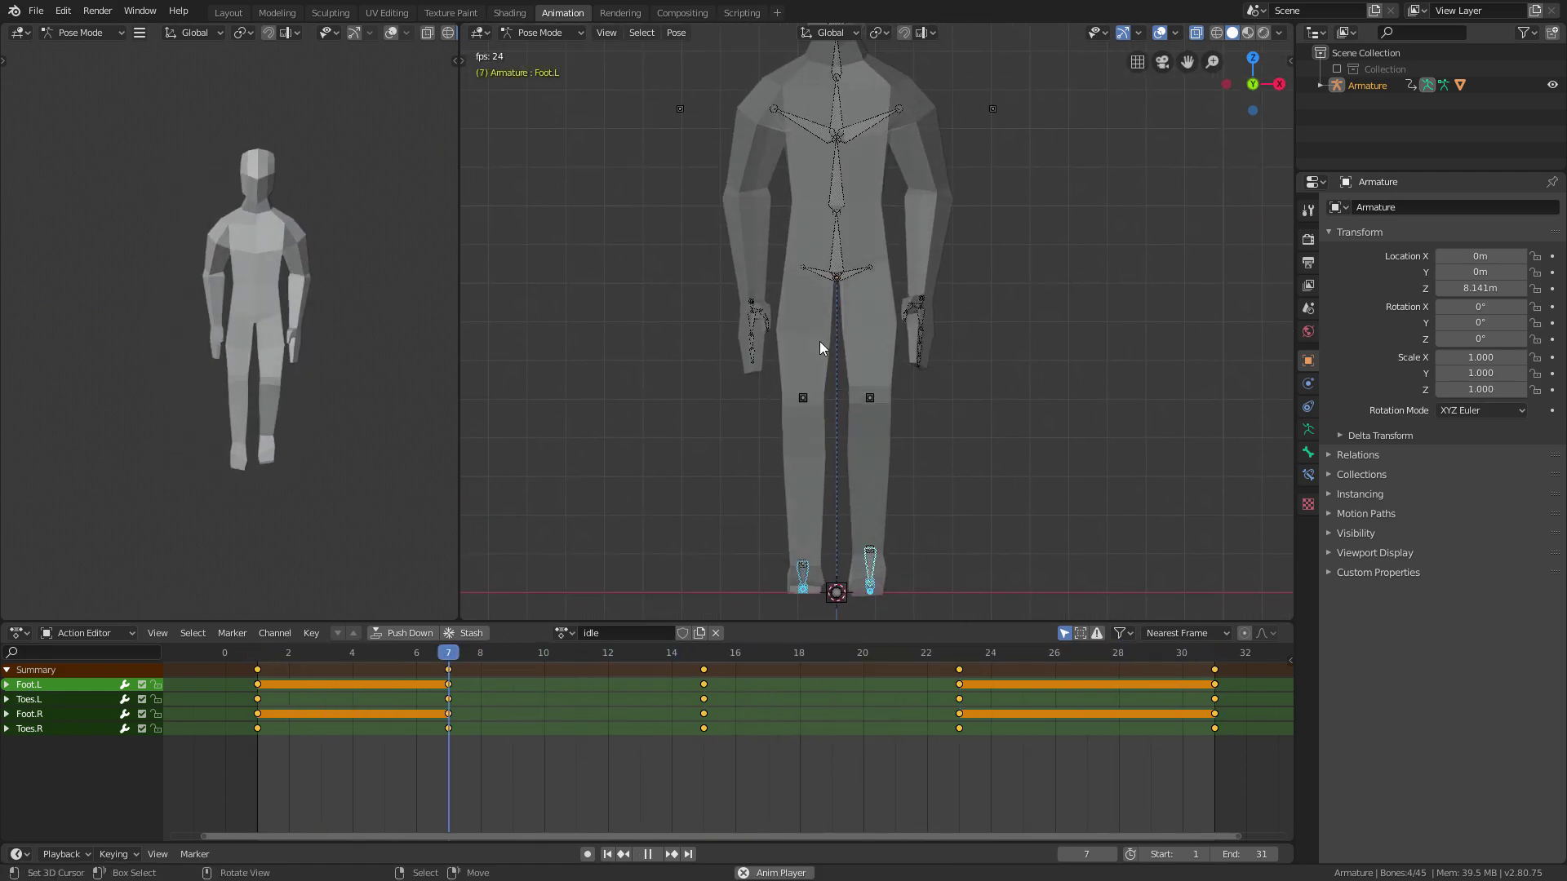
At frame 7, tilt the Spine2 bone about 3 degrees toward the character's right in front view and insert LocRot keyframes.
left_click_drag(253, 659, 447, 671)
key("space")
middle_click_drag(822, 488, 833, 207)
key("KP_1")
left_click(837, 230)
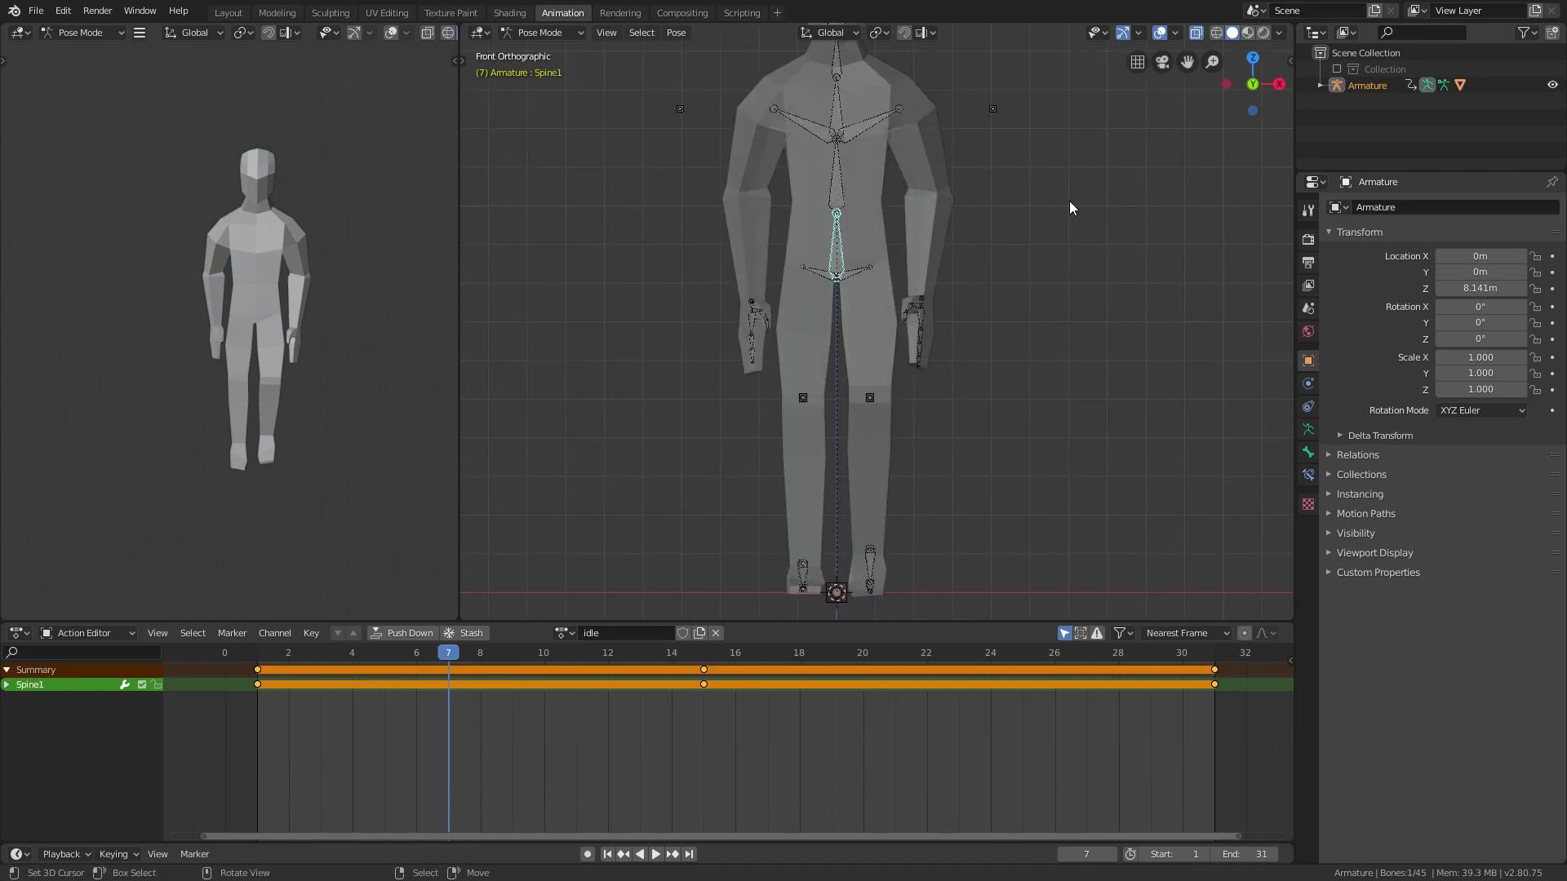
key("r")
key("Escape")
key("r")
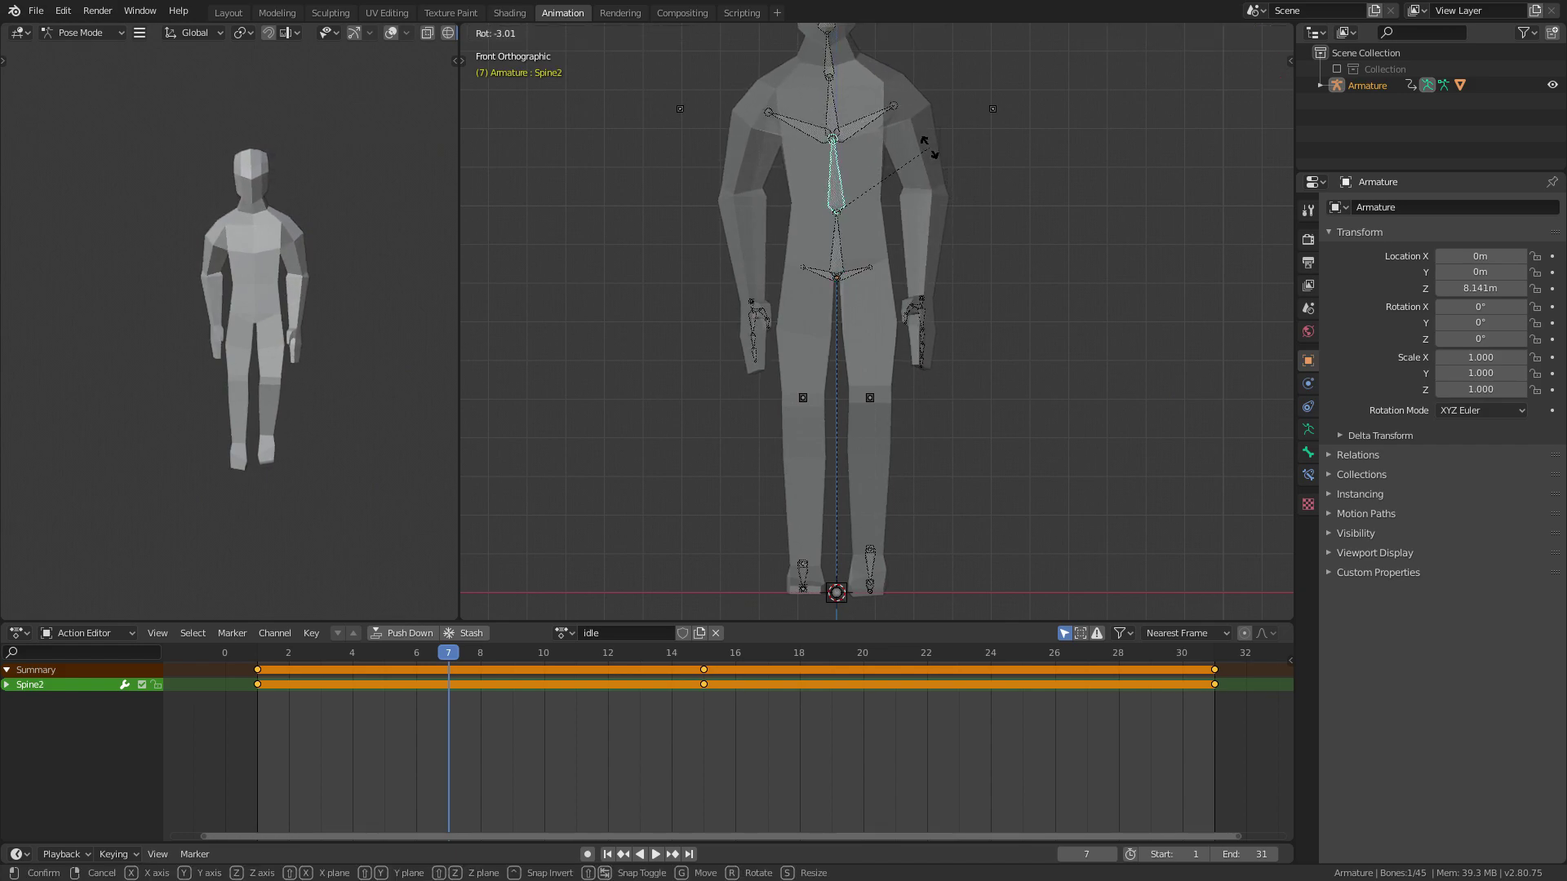
left_click(947, 135)
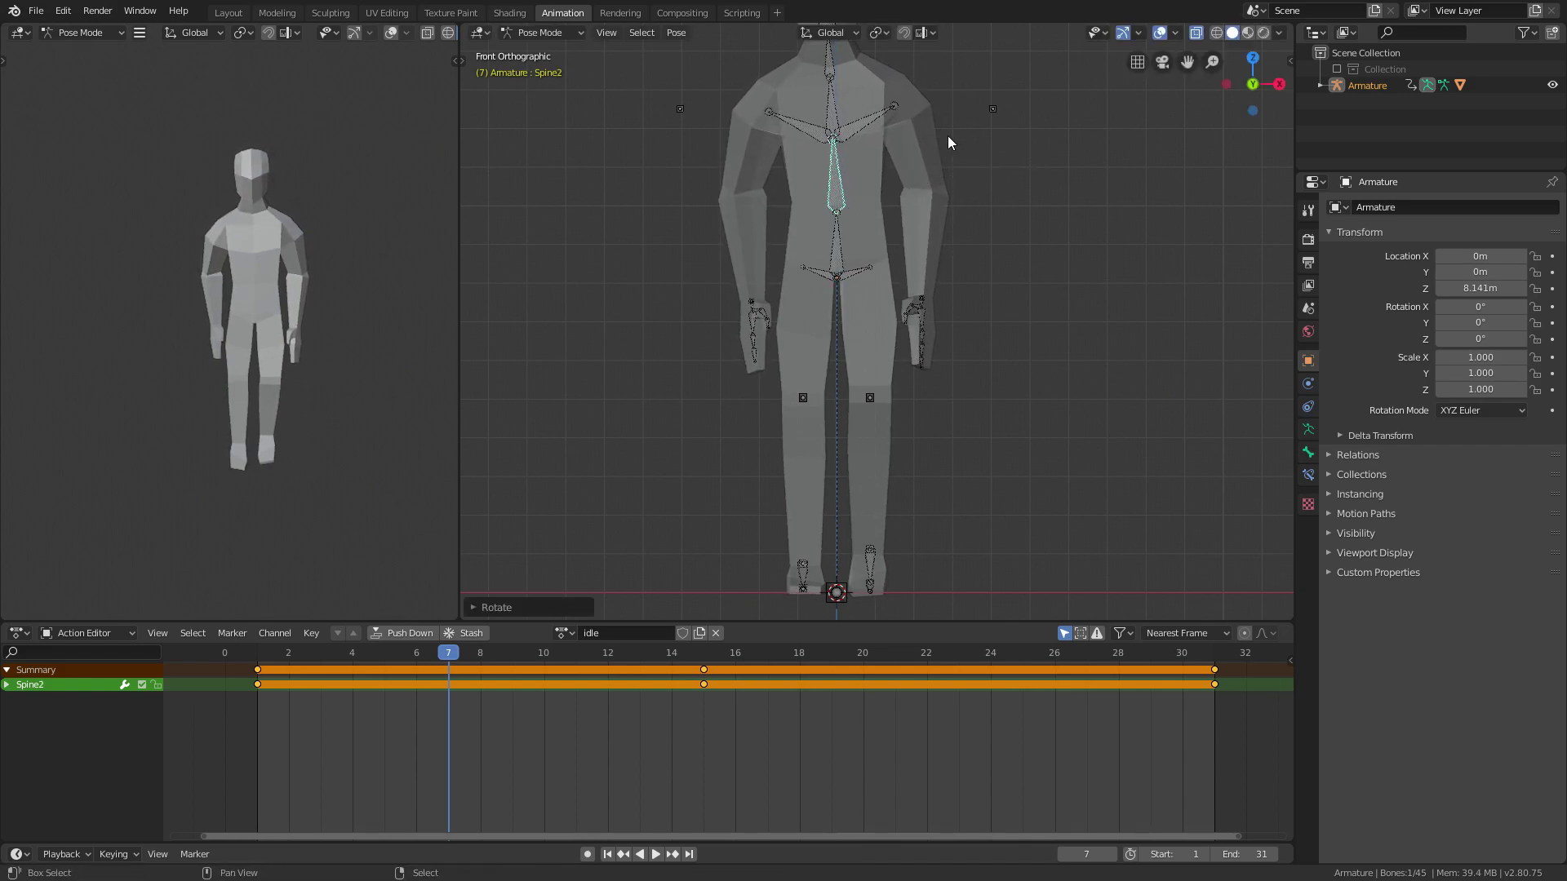
middle_click_drag(948, 136, 910, 285, "shift")
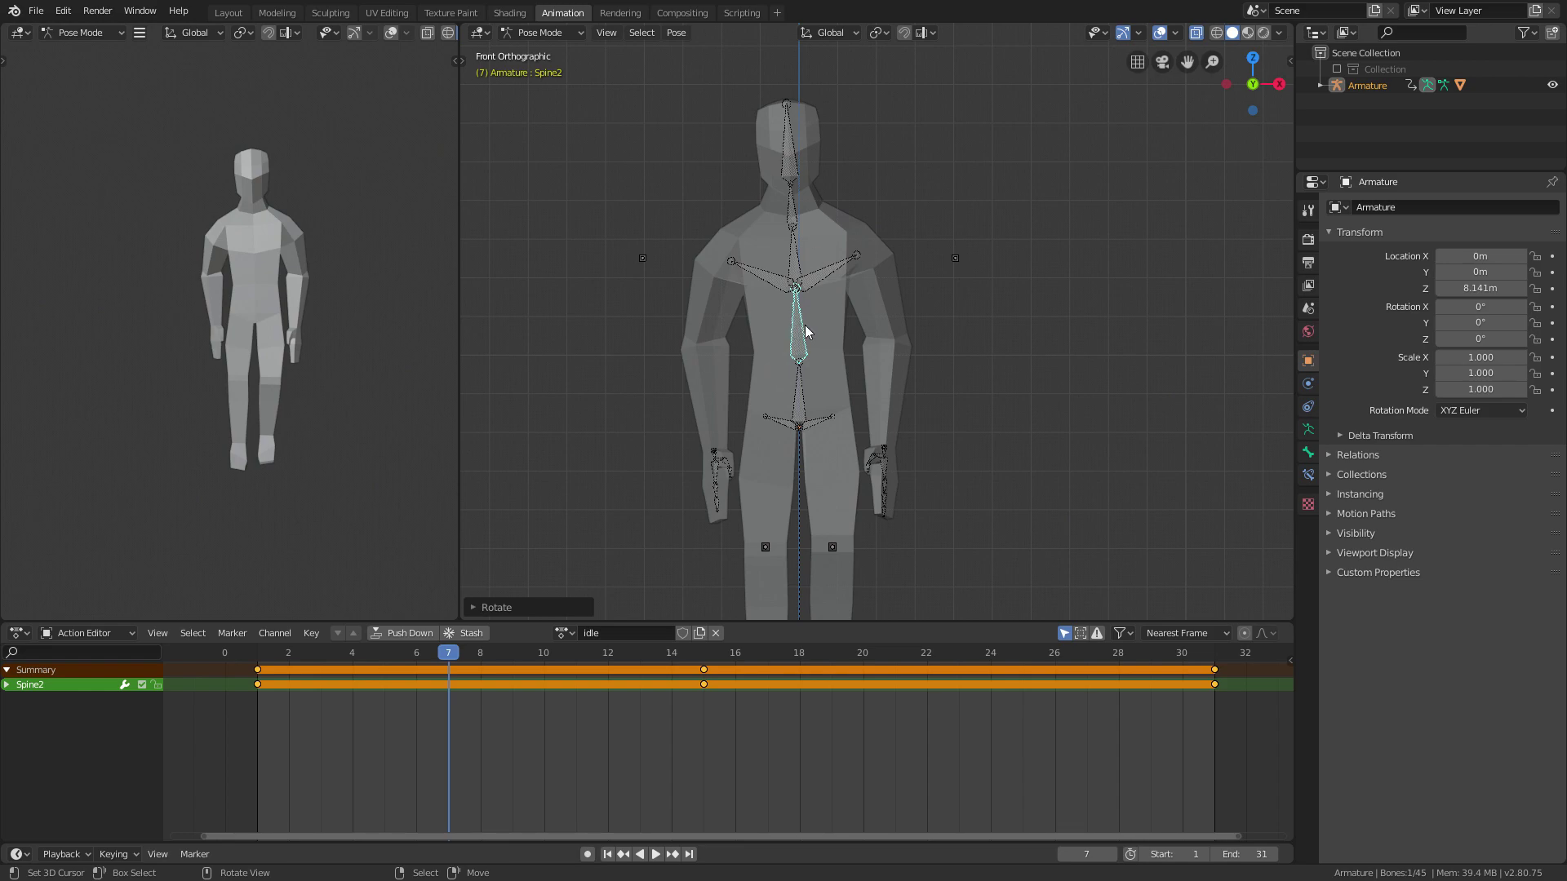
key("i")
Rotate the Spine4 neck bone against the torso tilt to straighten the head and insert LocRot keyframes at frame 7.
left_click(794, 216)
key("r")
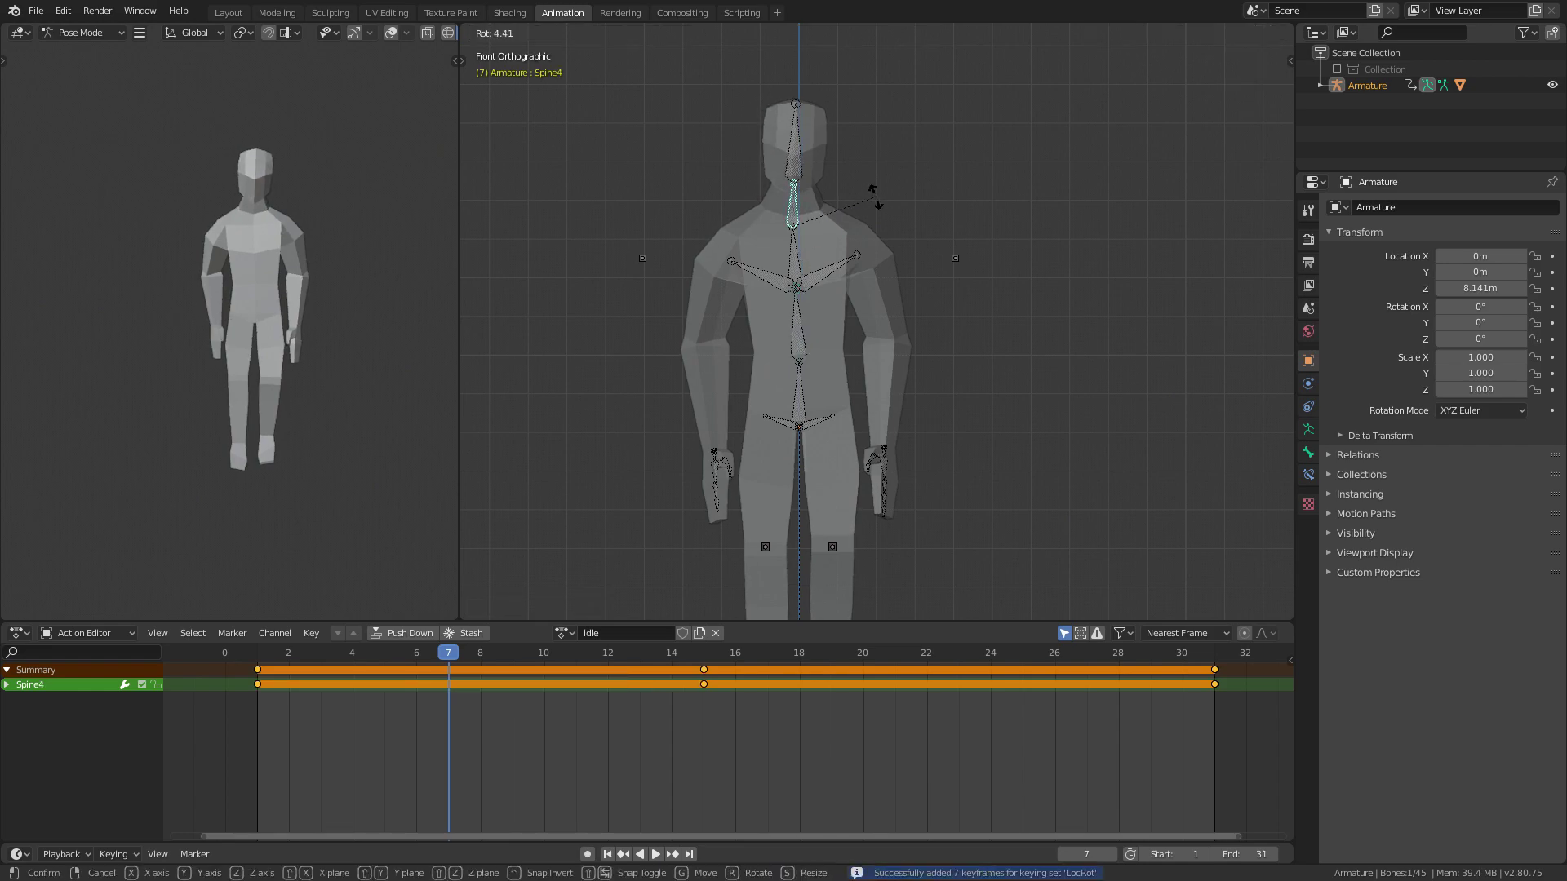
left_click(863, 216)
key("i")
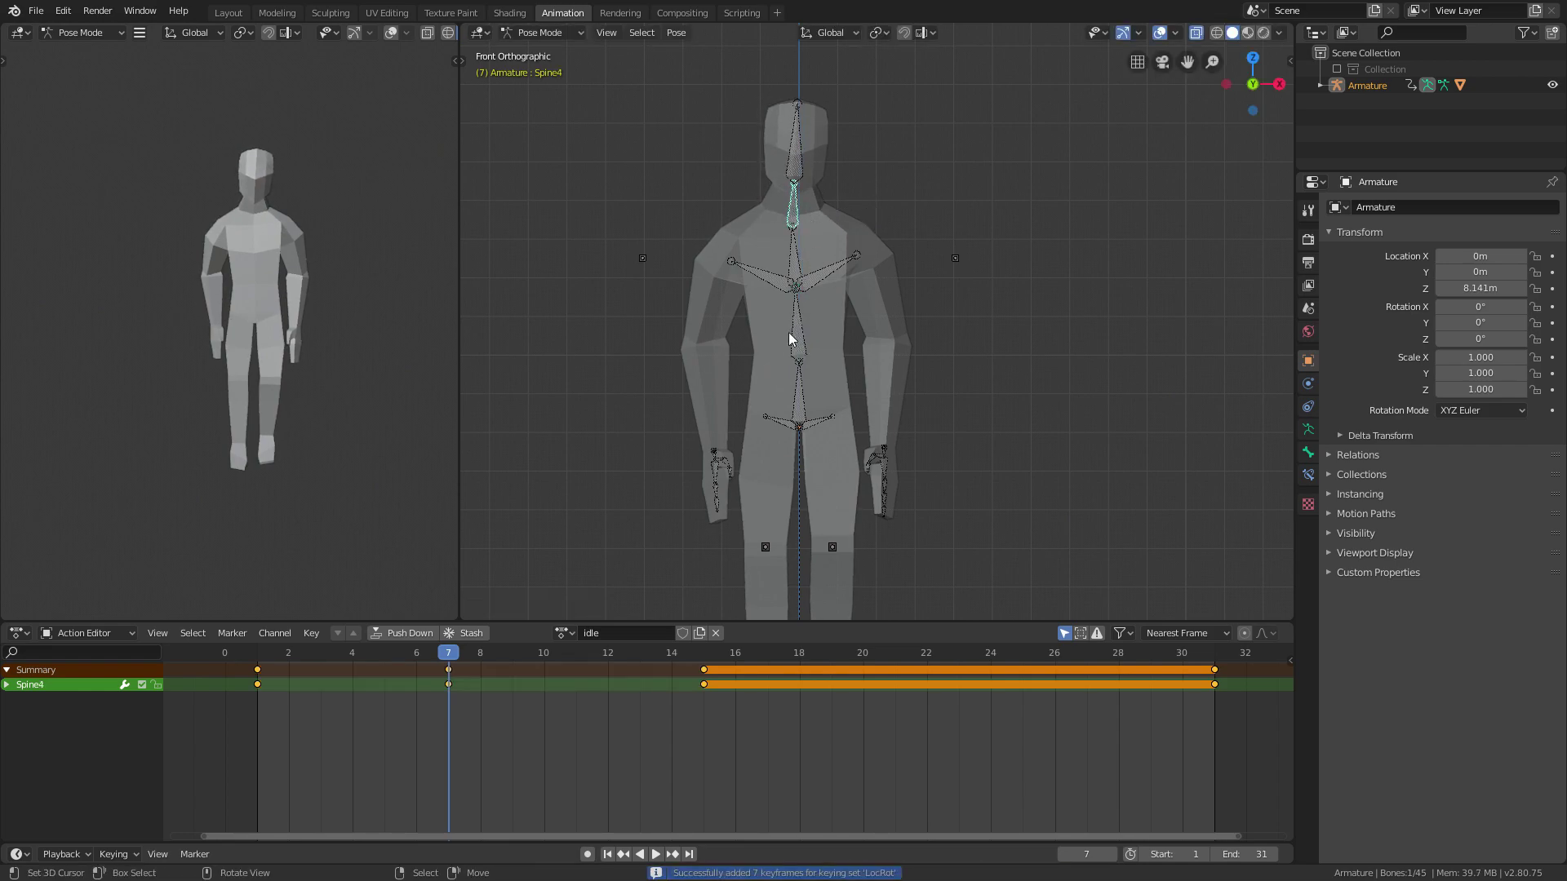
At frame 23, tilt the Spine2 bone toward the character's left in front view.
left_click(925, 656)
key("space")
left_click_drag(938, 658, 948, 655)
right_click(800, 402)
middle_click_drag(937, 449, 935, 238, "shift")
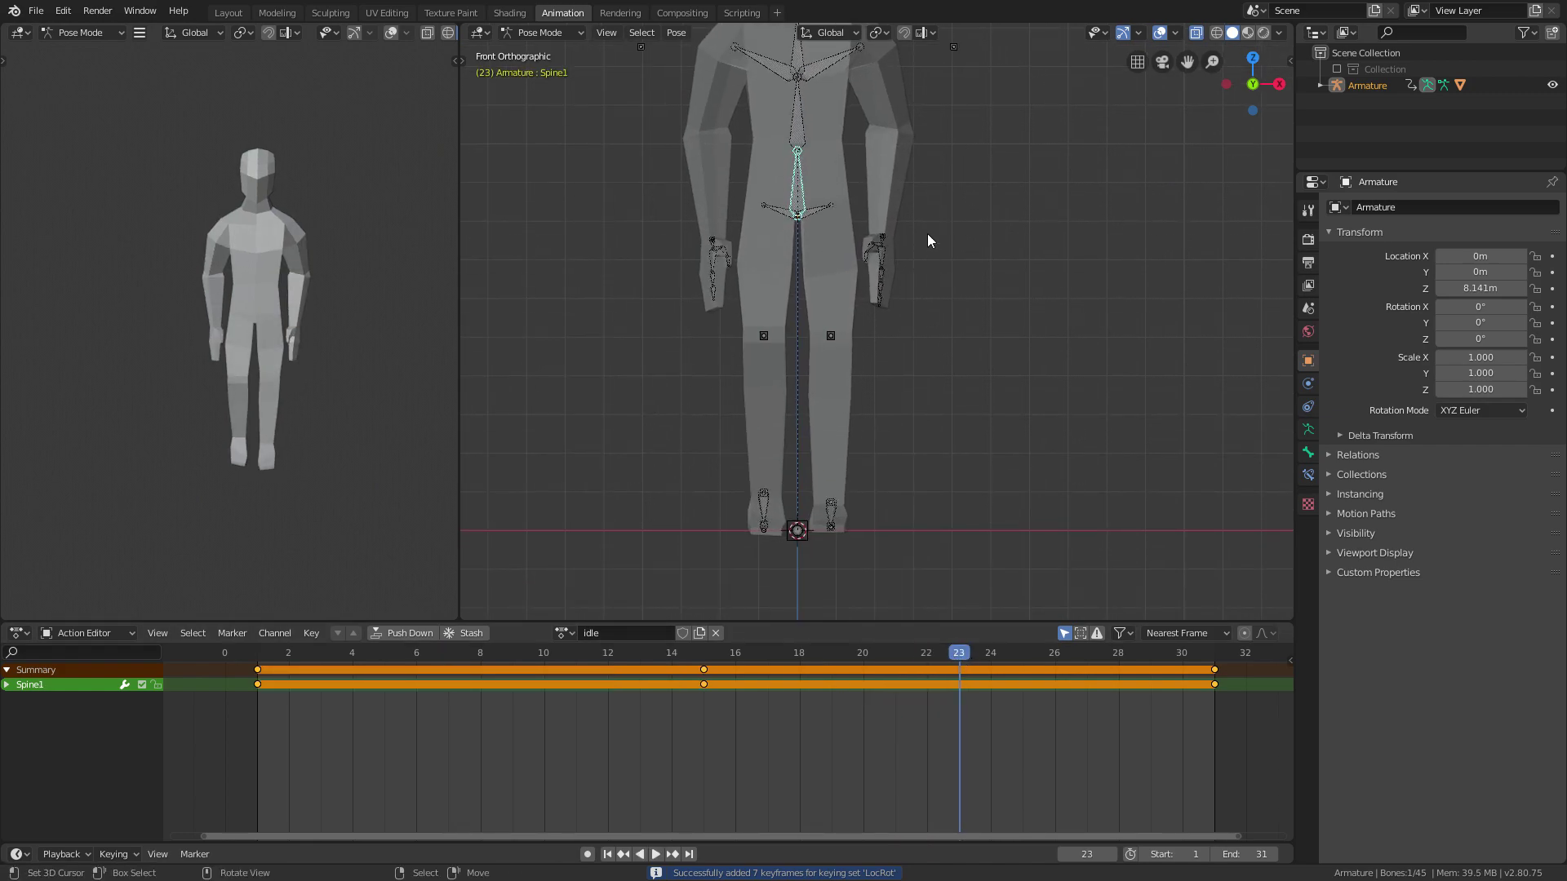
scroll(925, 229, "up", 2, "shift")
key("r")
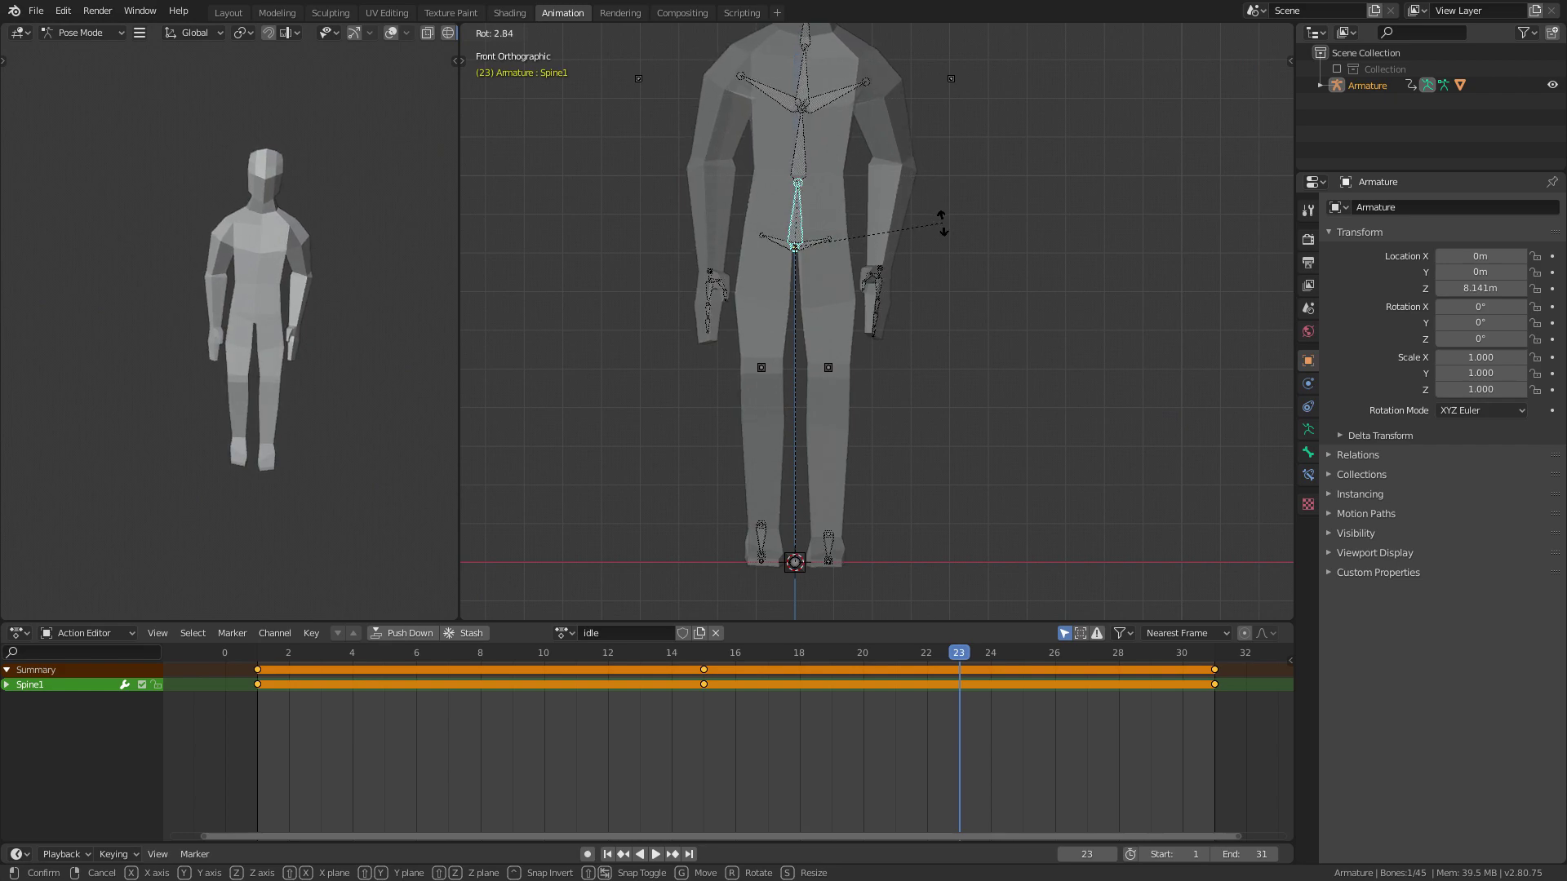
right_click(932, 219)
left_click(791, 160)
key("r")
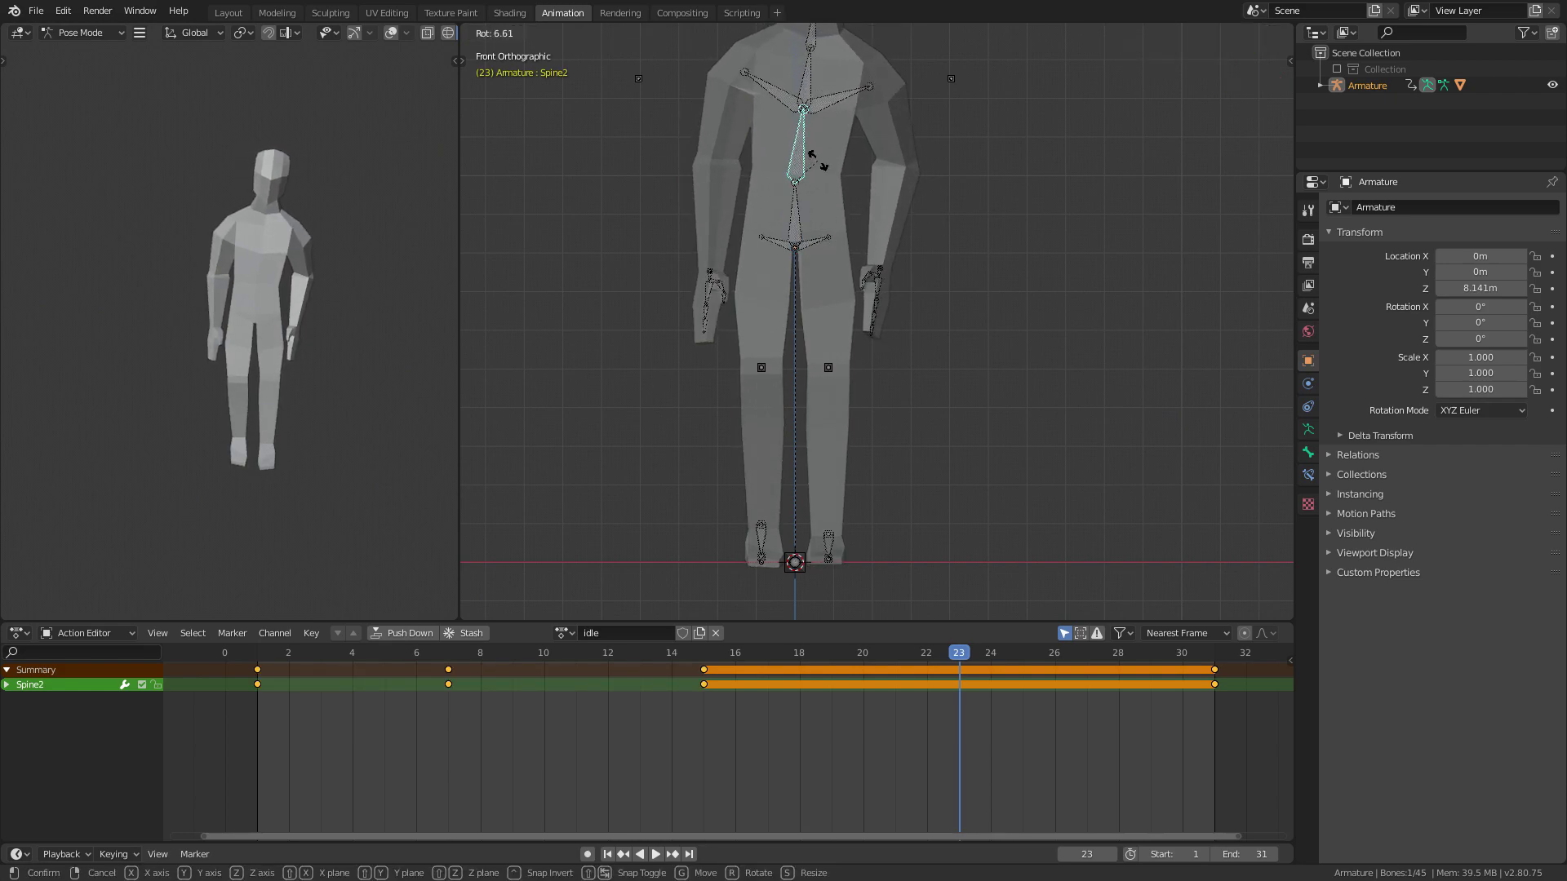
left_click(824, 162)
Rotate the Spine4 neck bone about 4 degrees against the torso tilt and insert LocRot keyframes at frame 23.
scroll(868, 514, "up", 5, "shift")
scroll(849, 465, "down", 8, "shift")
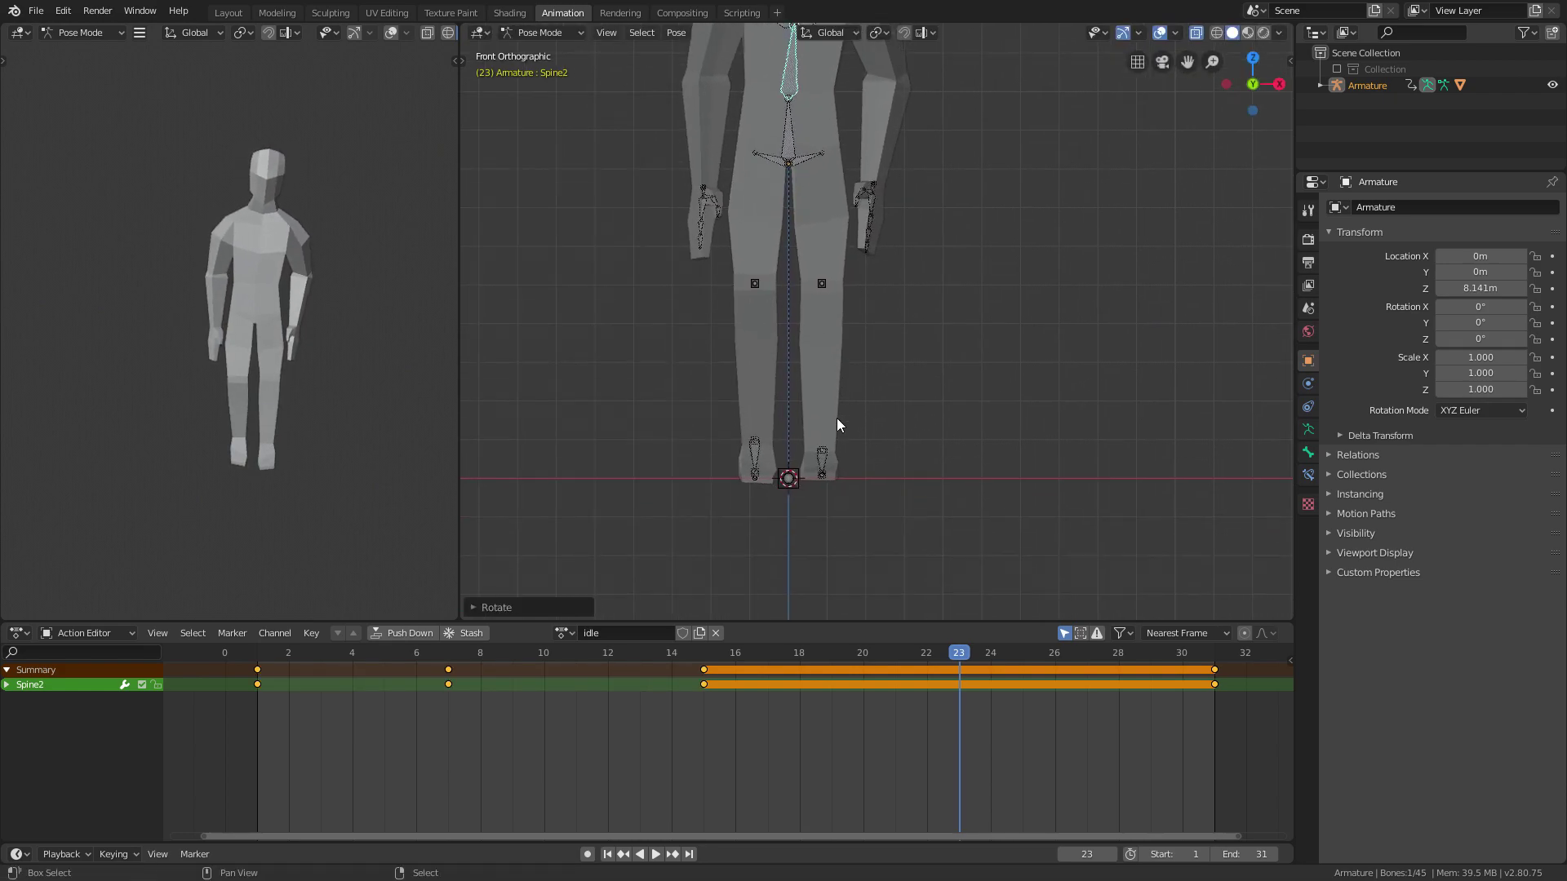
scroll(848, 367, "up", 10, "shift")
scroll(824, 187, "up", 2, "shift")
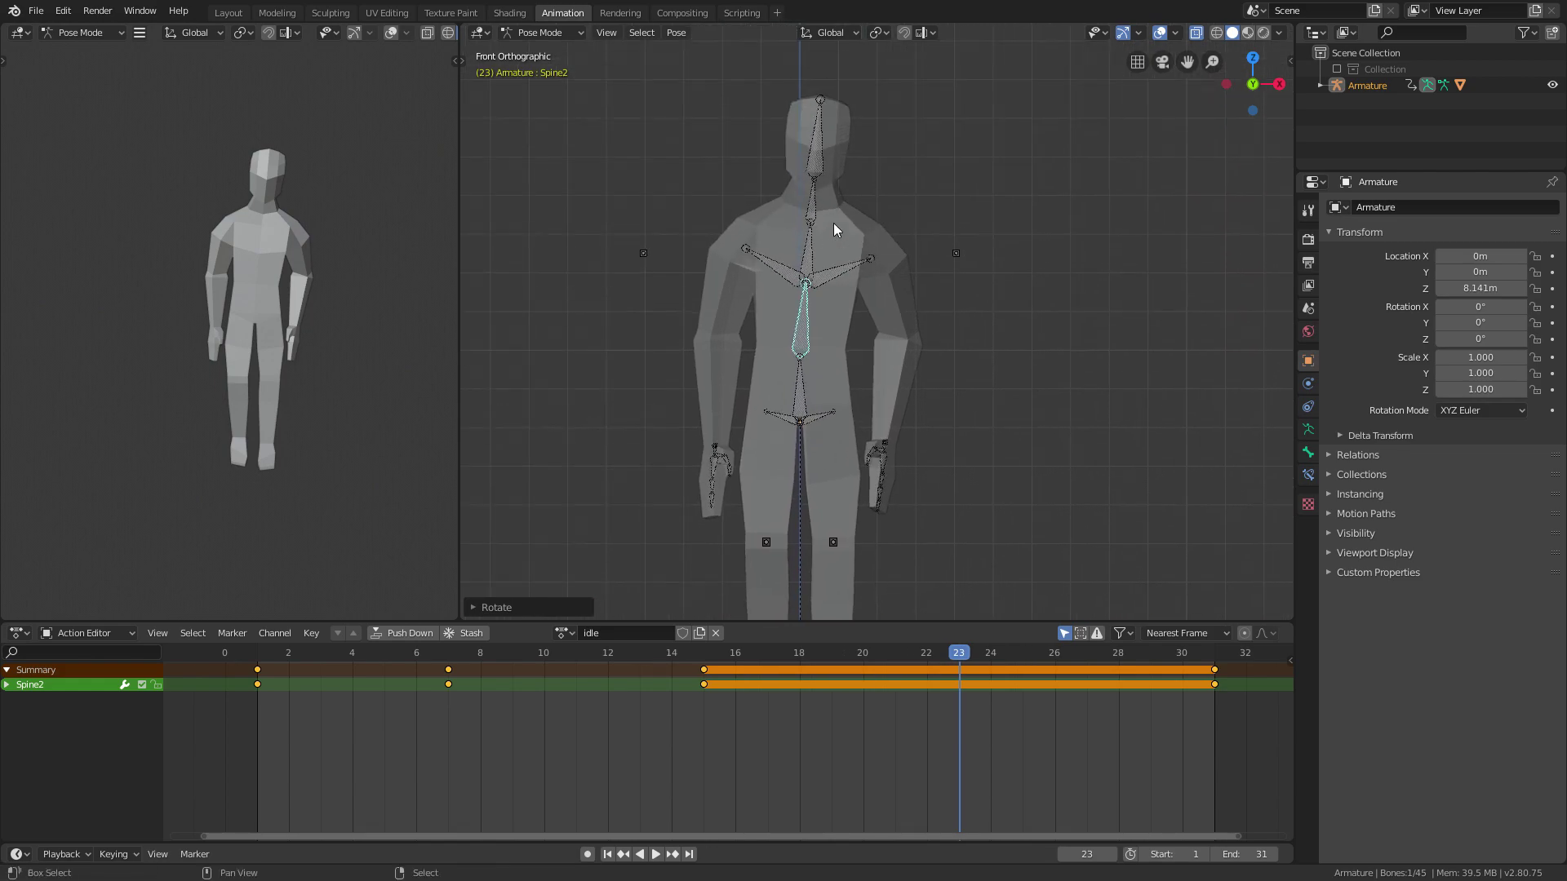
left_click(813, 204)
key("r")
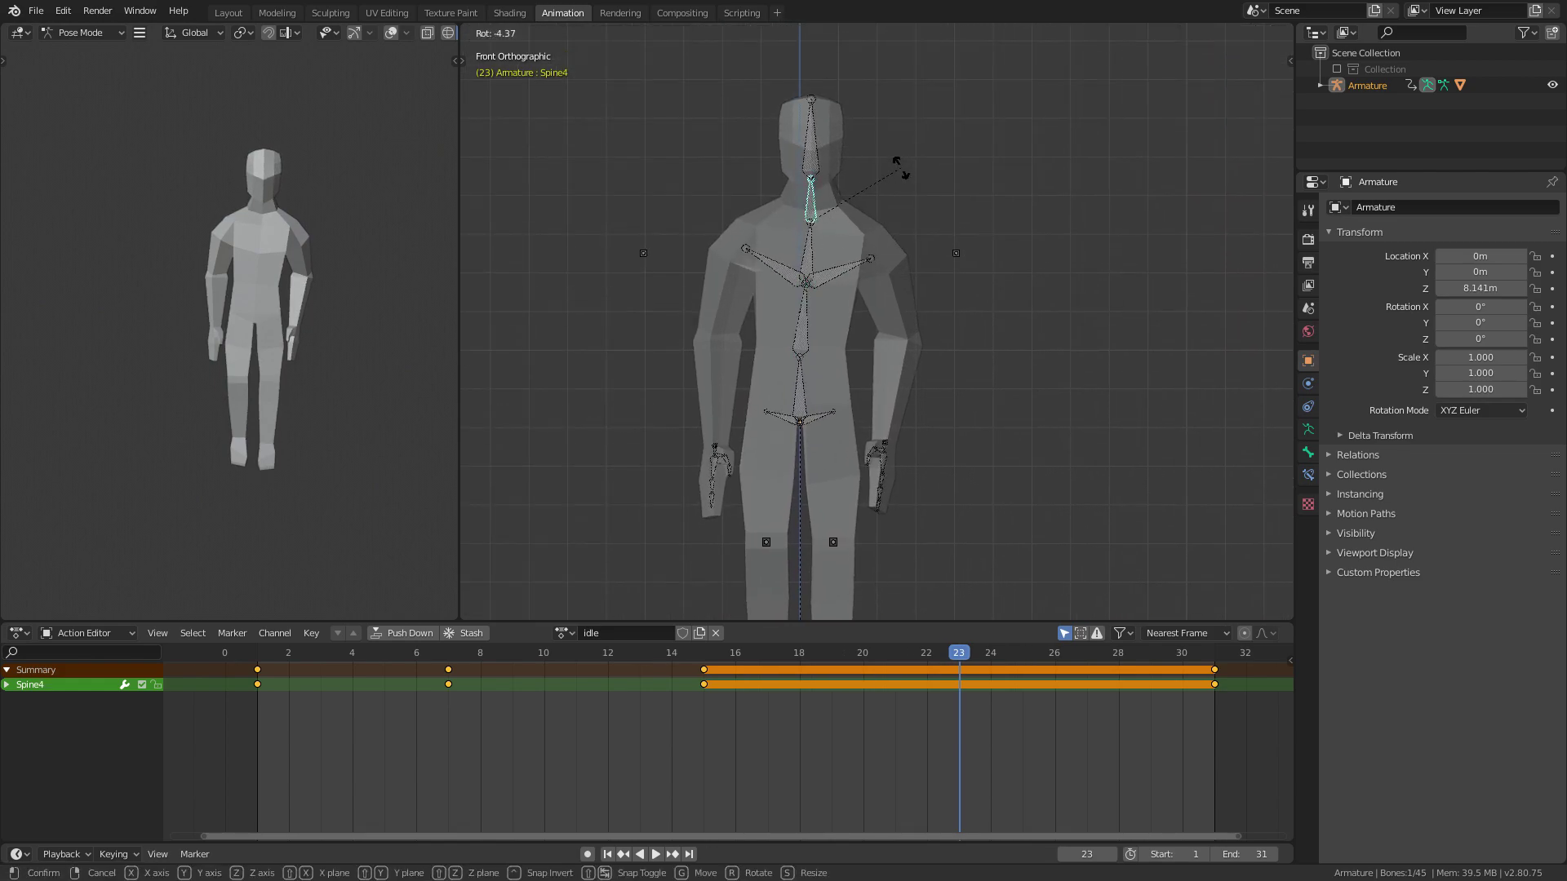
left_click(900, 172)
key("i")
Insert LocRot keyframes for the tilted Spine2 bone at frame 23 and play the walk to check the body sway.
left_click(801, 382)
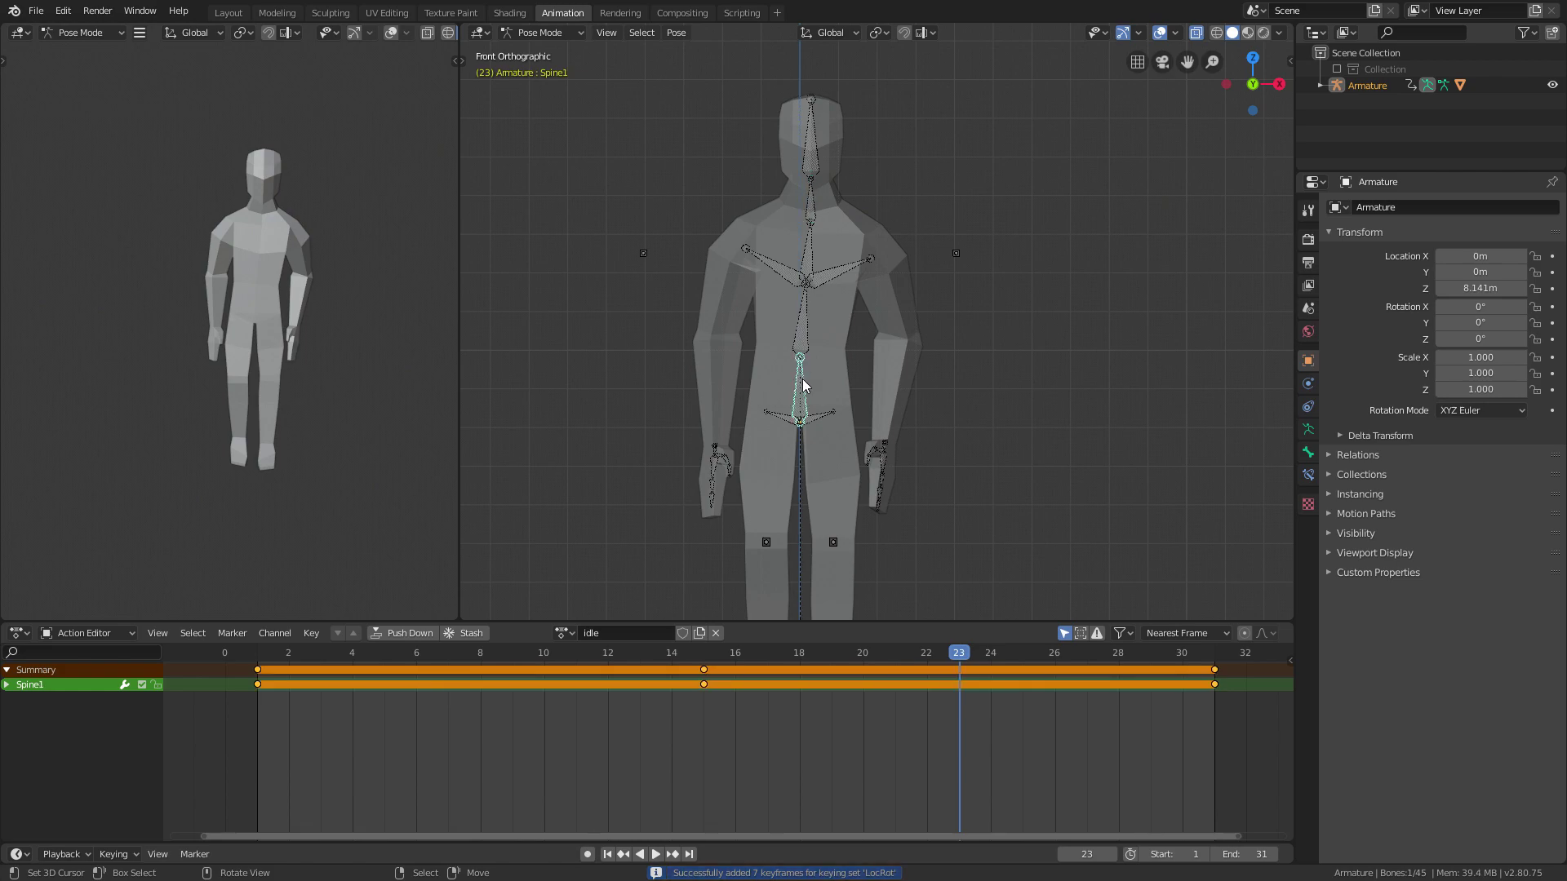
left_click(803, 322)
scroll(928, 423, "down", 2)
middle_click_drag(929, 422, 903, 315, "shift")
key("space")
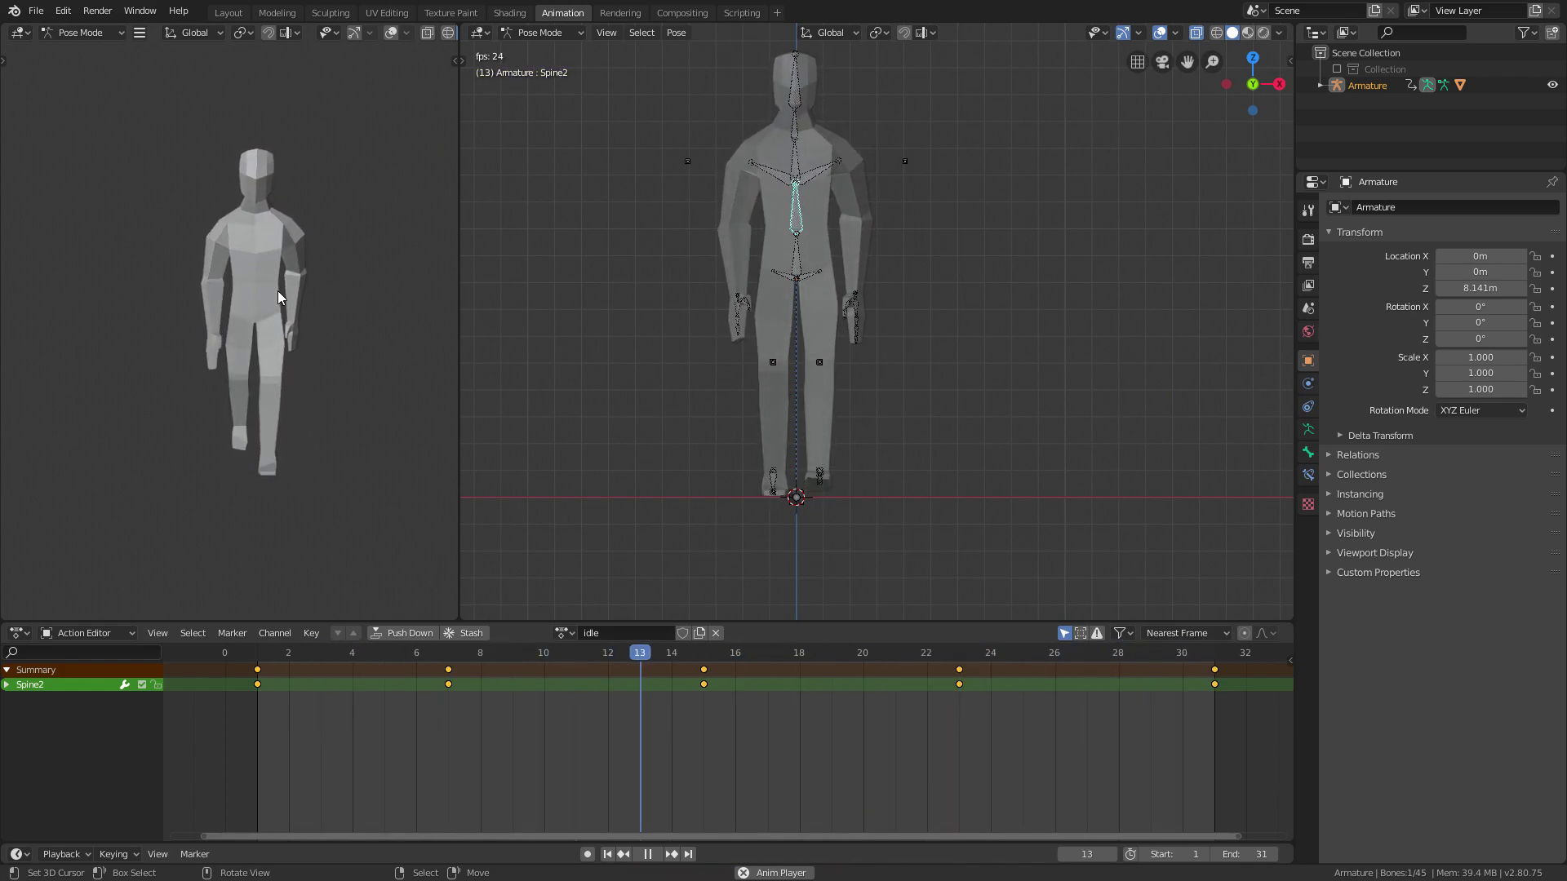
middle_click_drag(278, 289, 287, 333)
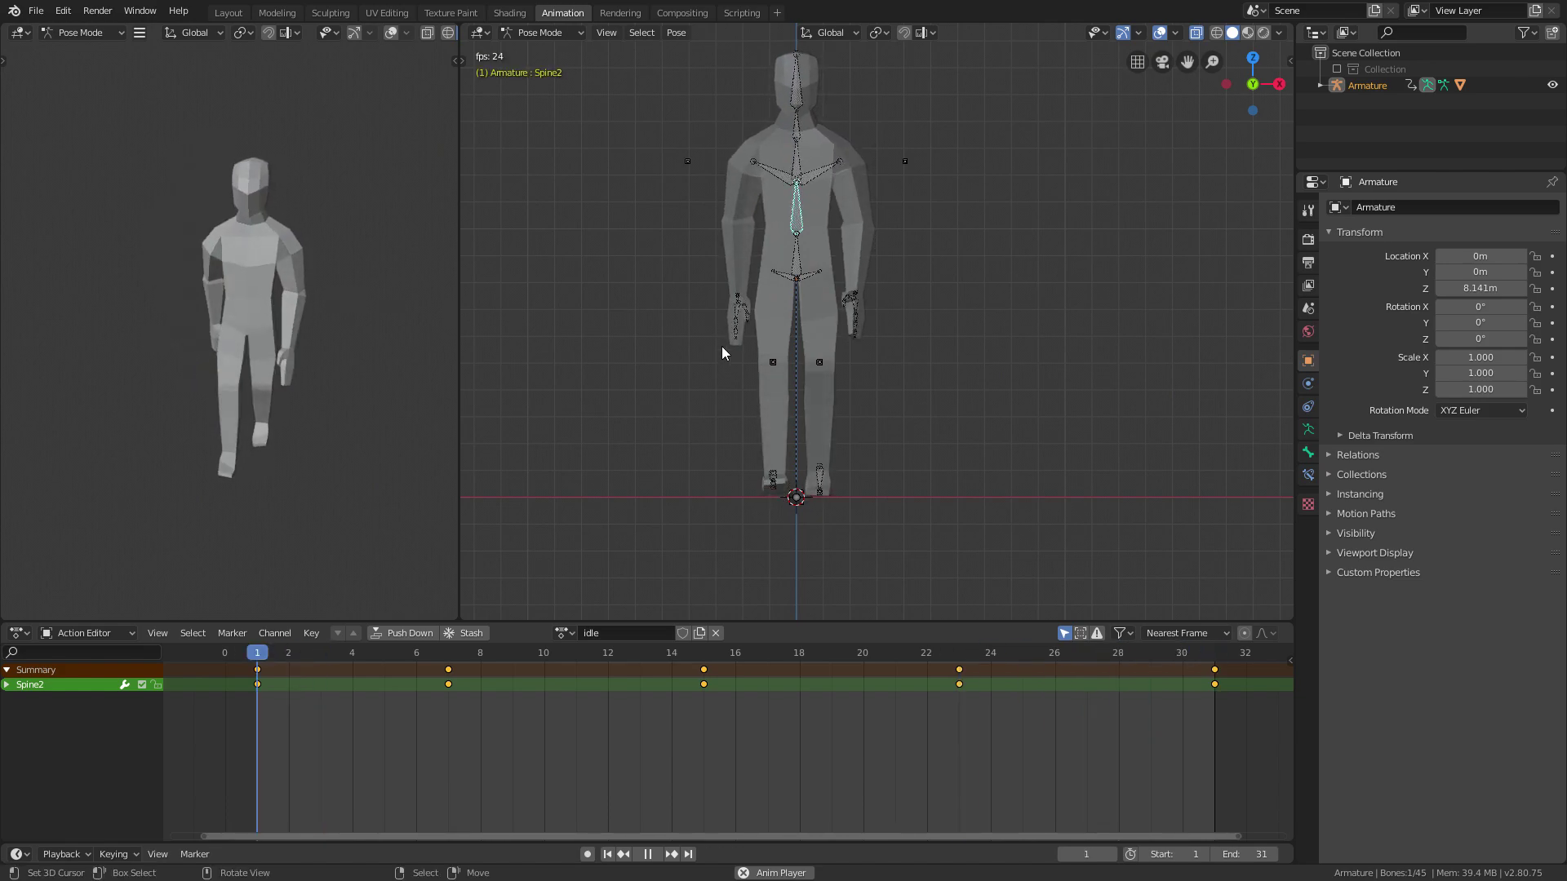
Rename the idle action as walk and stop the playback.
left_click(594, 634)
type("walk")
key("Return")
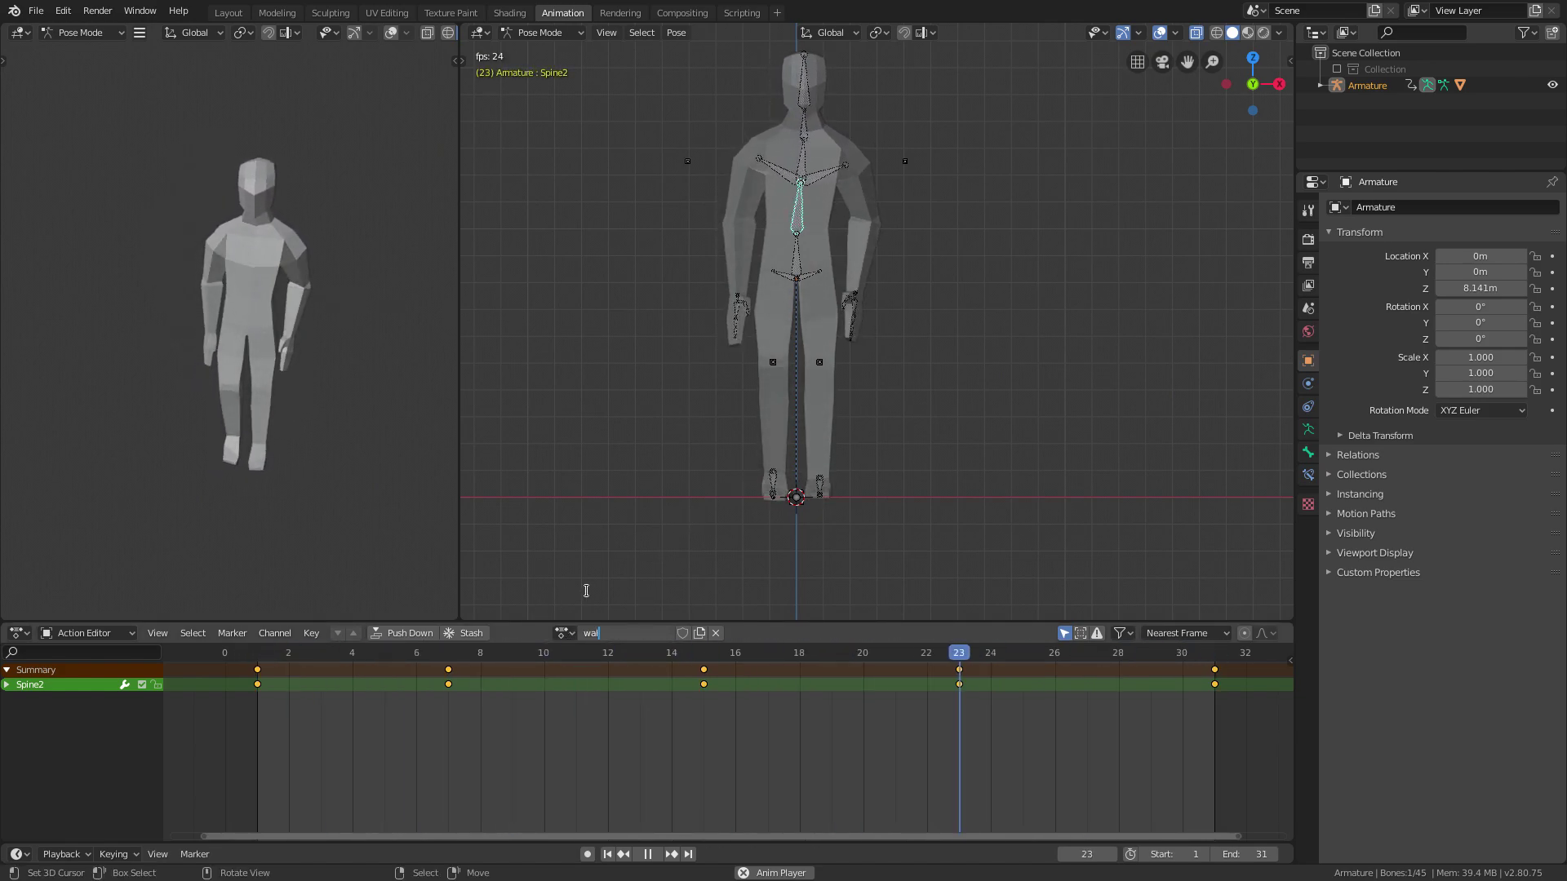
key("space")
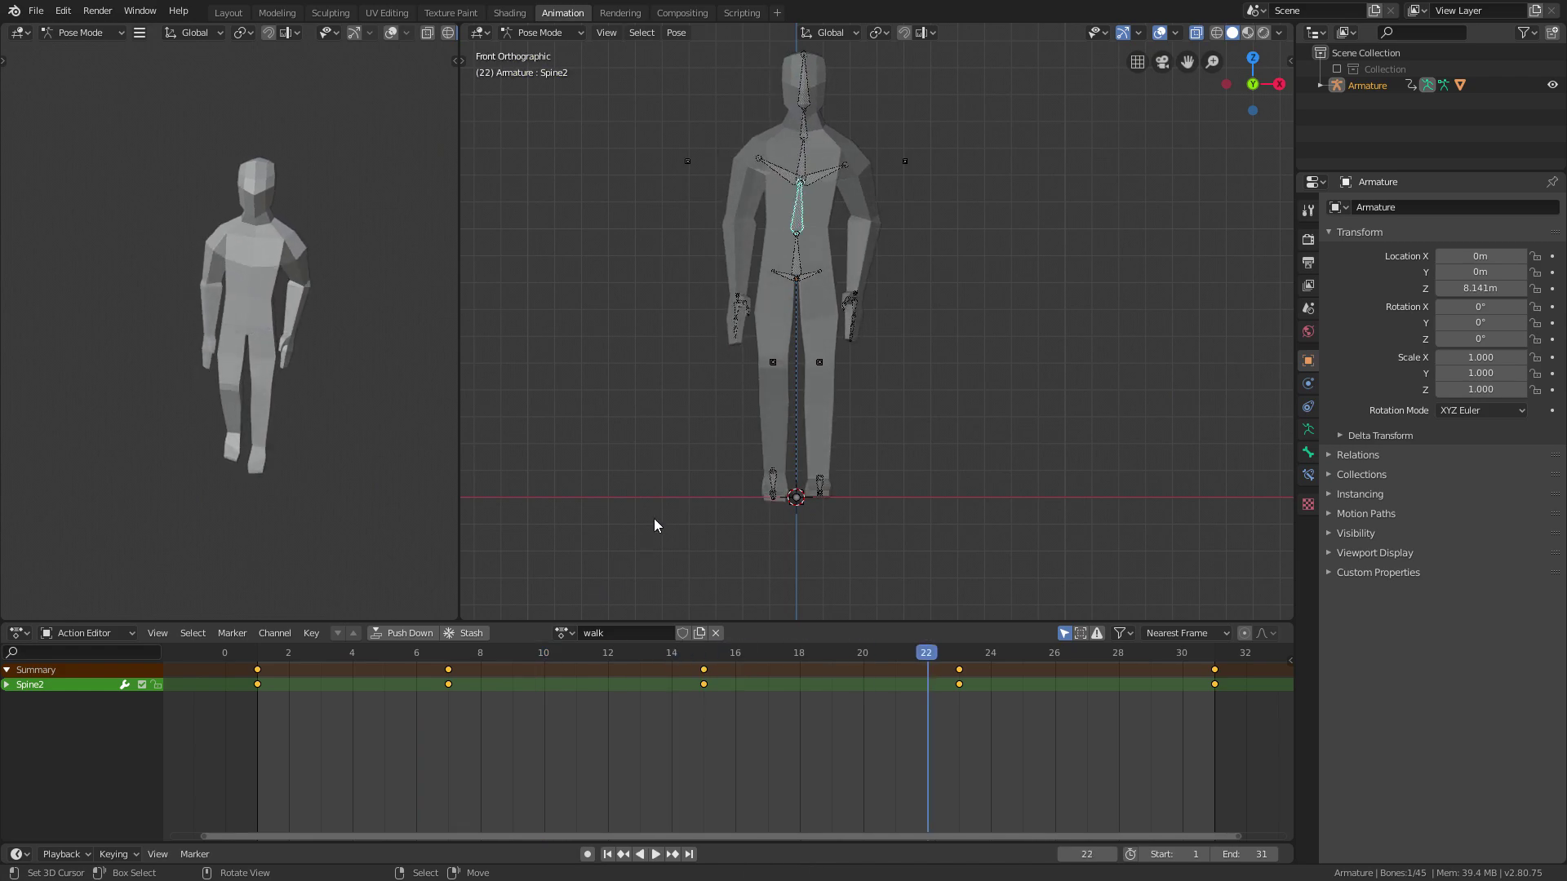
Save the file under the new name lp_human_walk.blend.
left_click(33, 14)
left_click(98, 133)
left_click(268, 71)
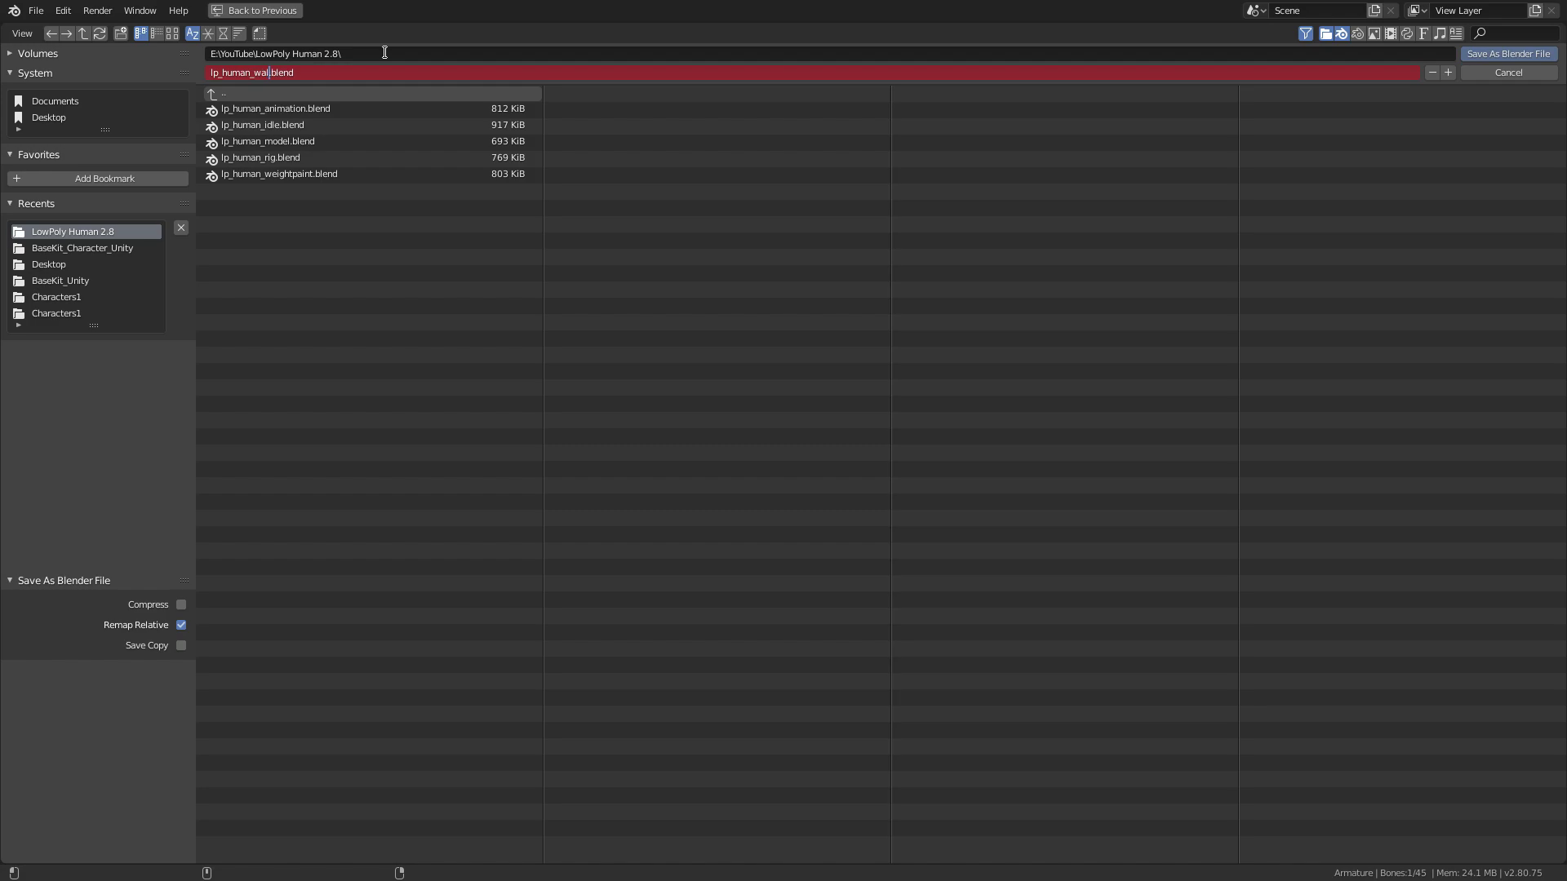
key("Return")
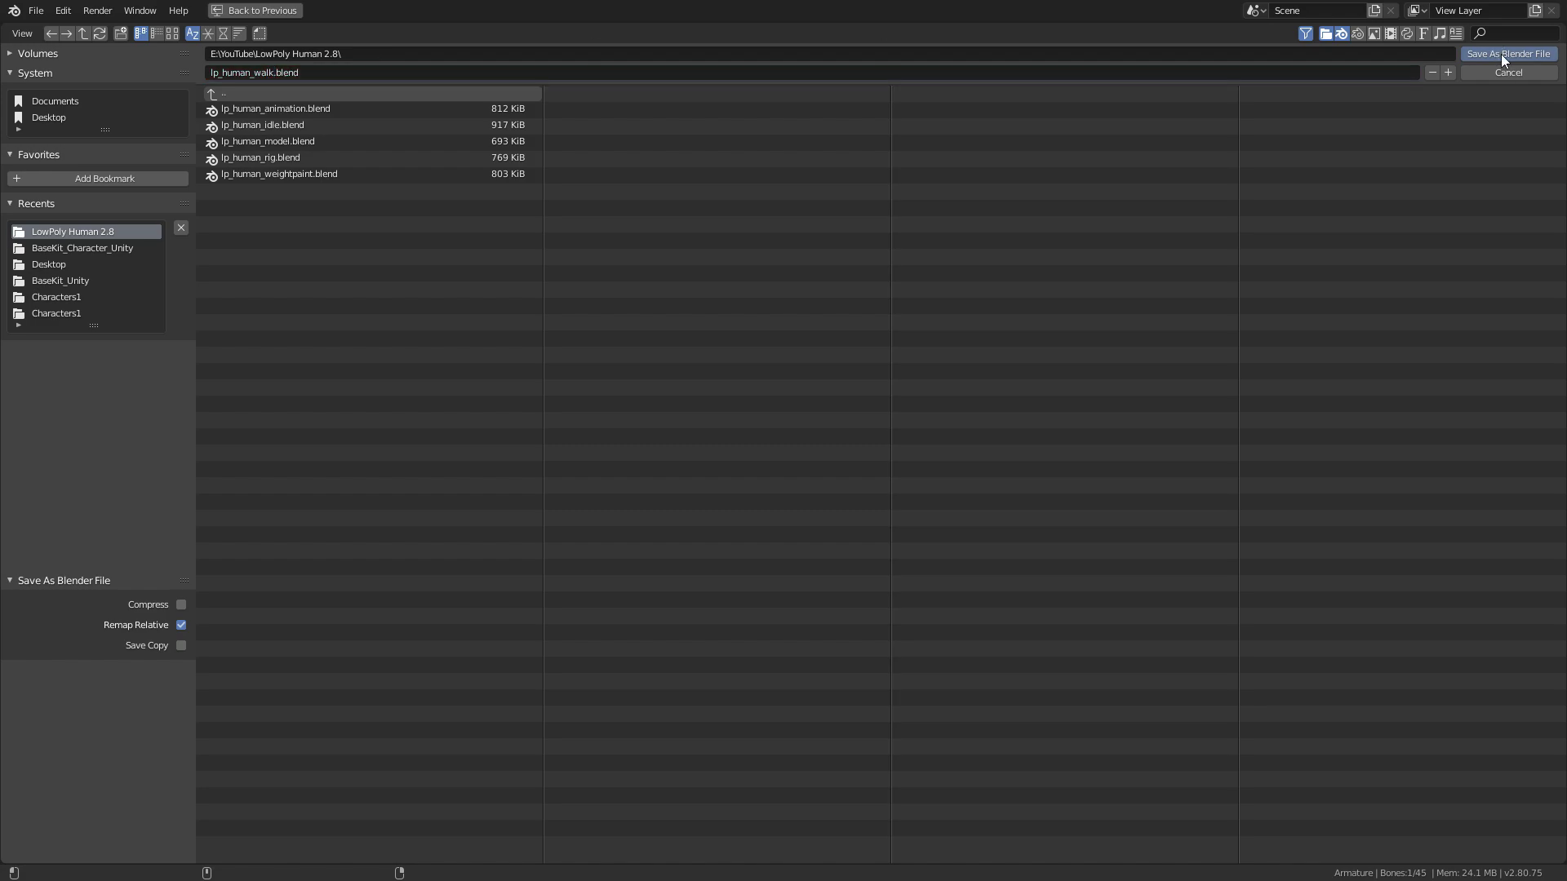
left_click(1501, 53)
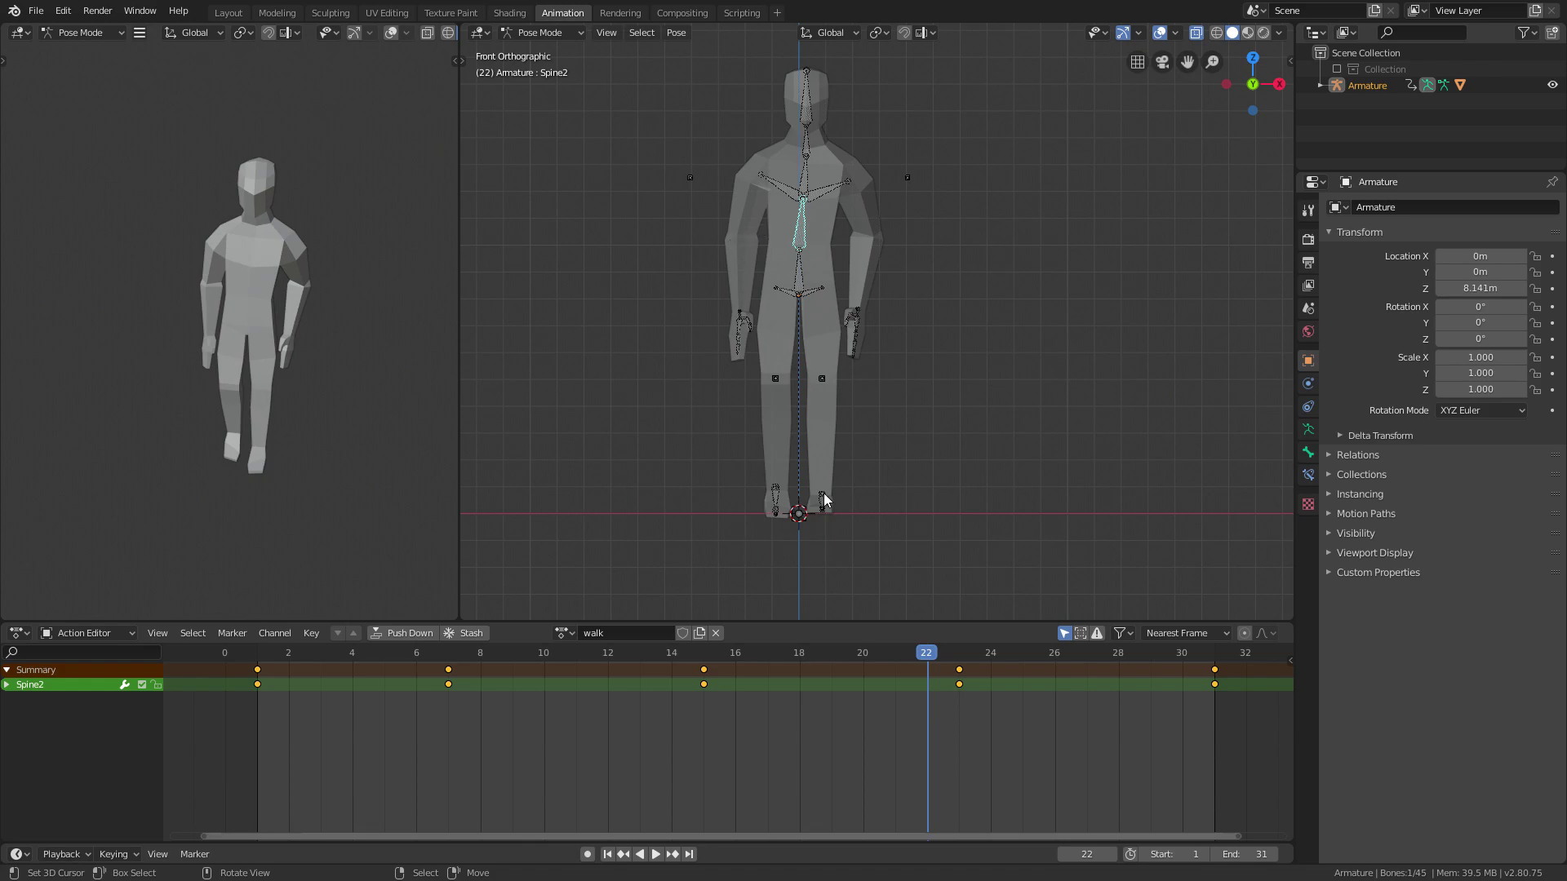
Save another copy of the file as lp_human_run.blend and rename the action as run.
middle_click_drag(873, 423, 1080, 395)
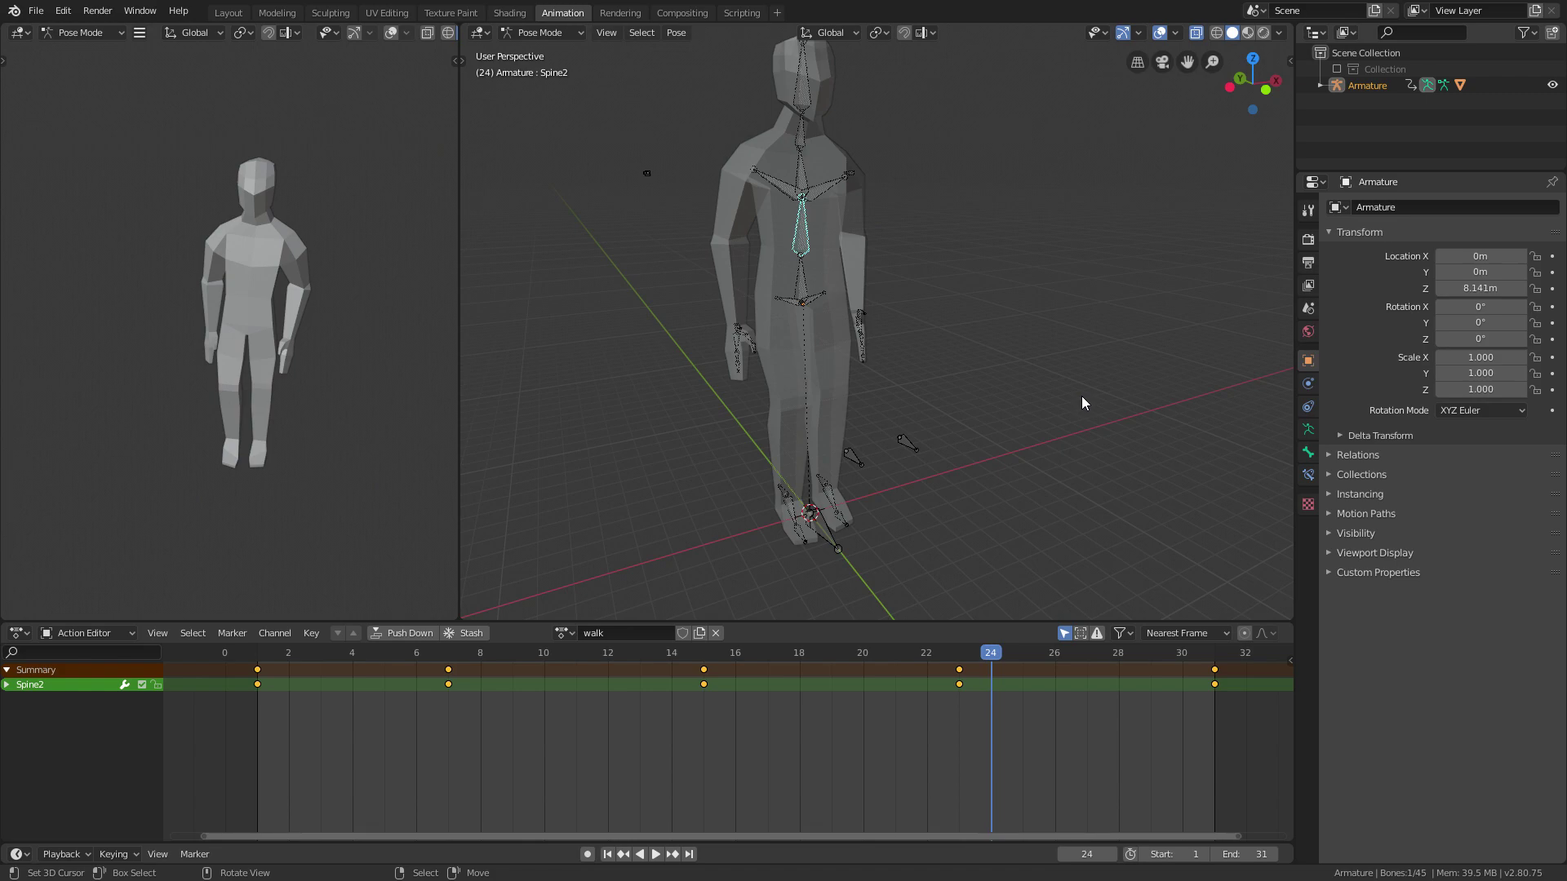
key("KP_3")
middle_click_drag(1097, 346, 1071, 387, "shift")
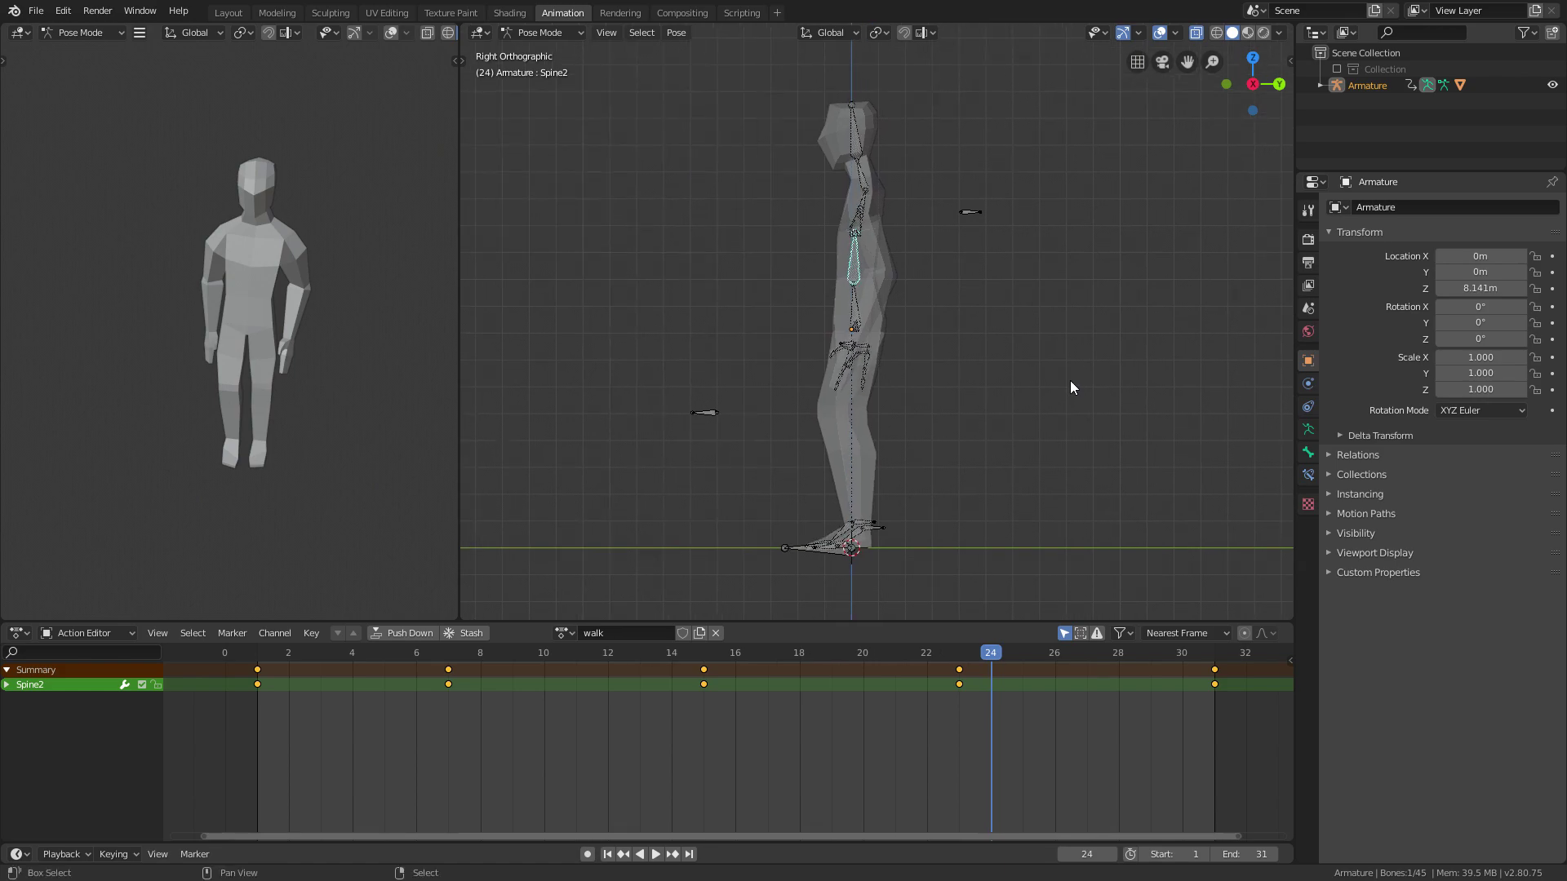
left_click(35, 10)
left_click(90, 133)
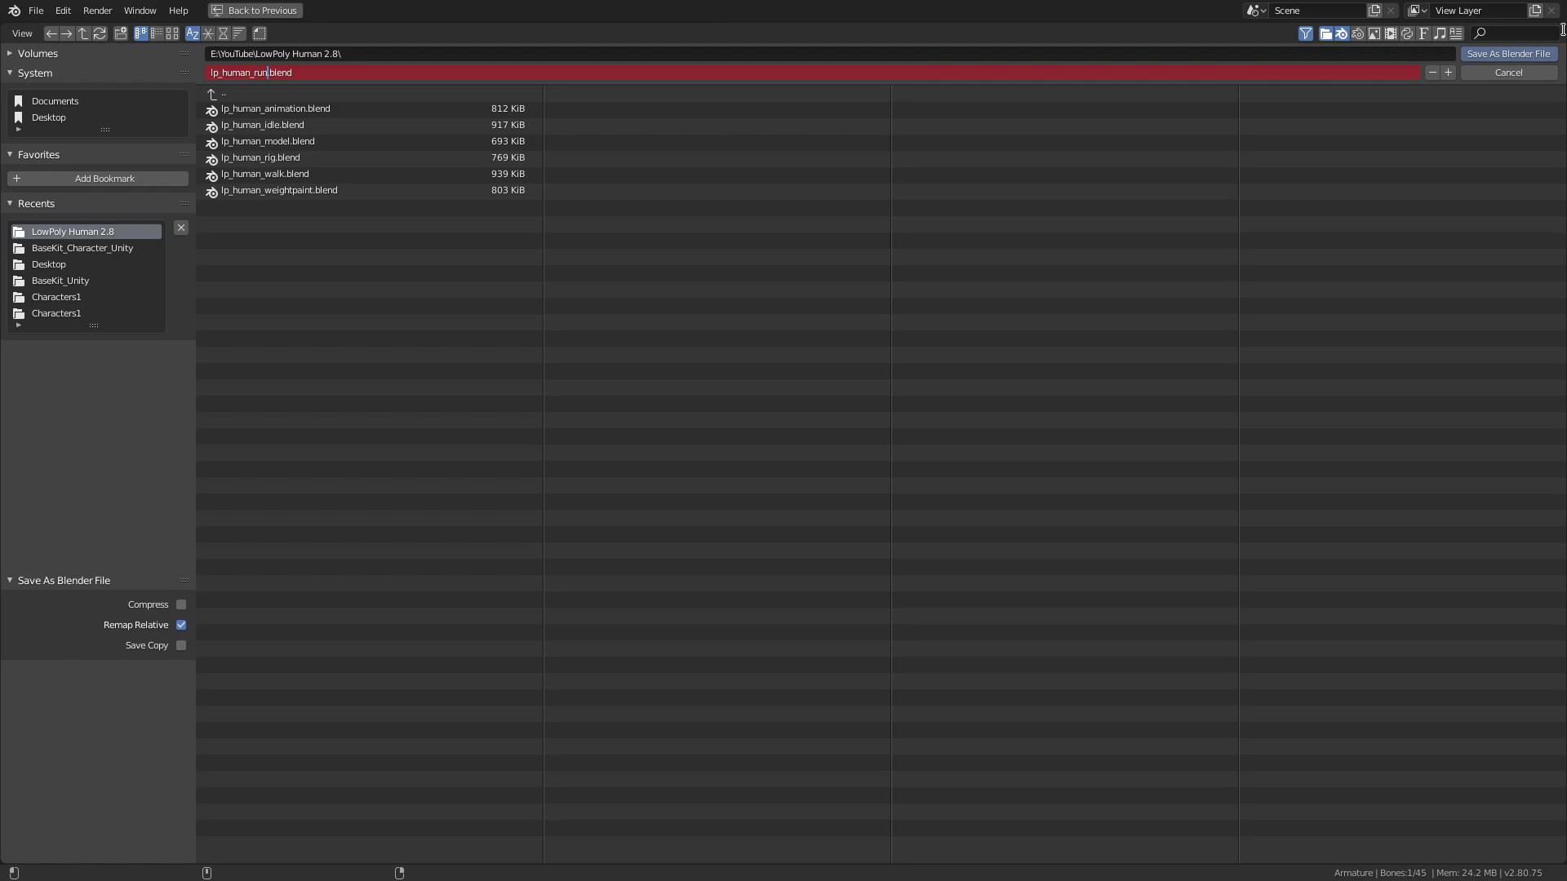
left_click(1508, 54)
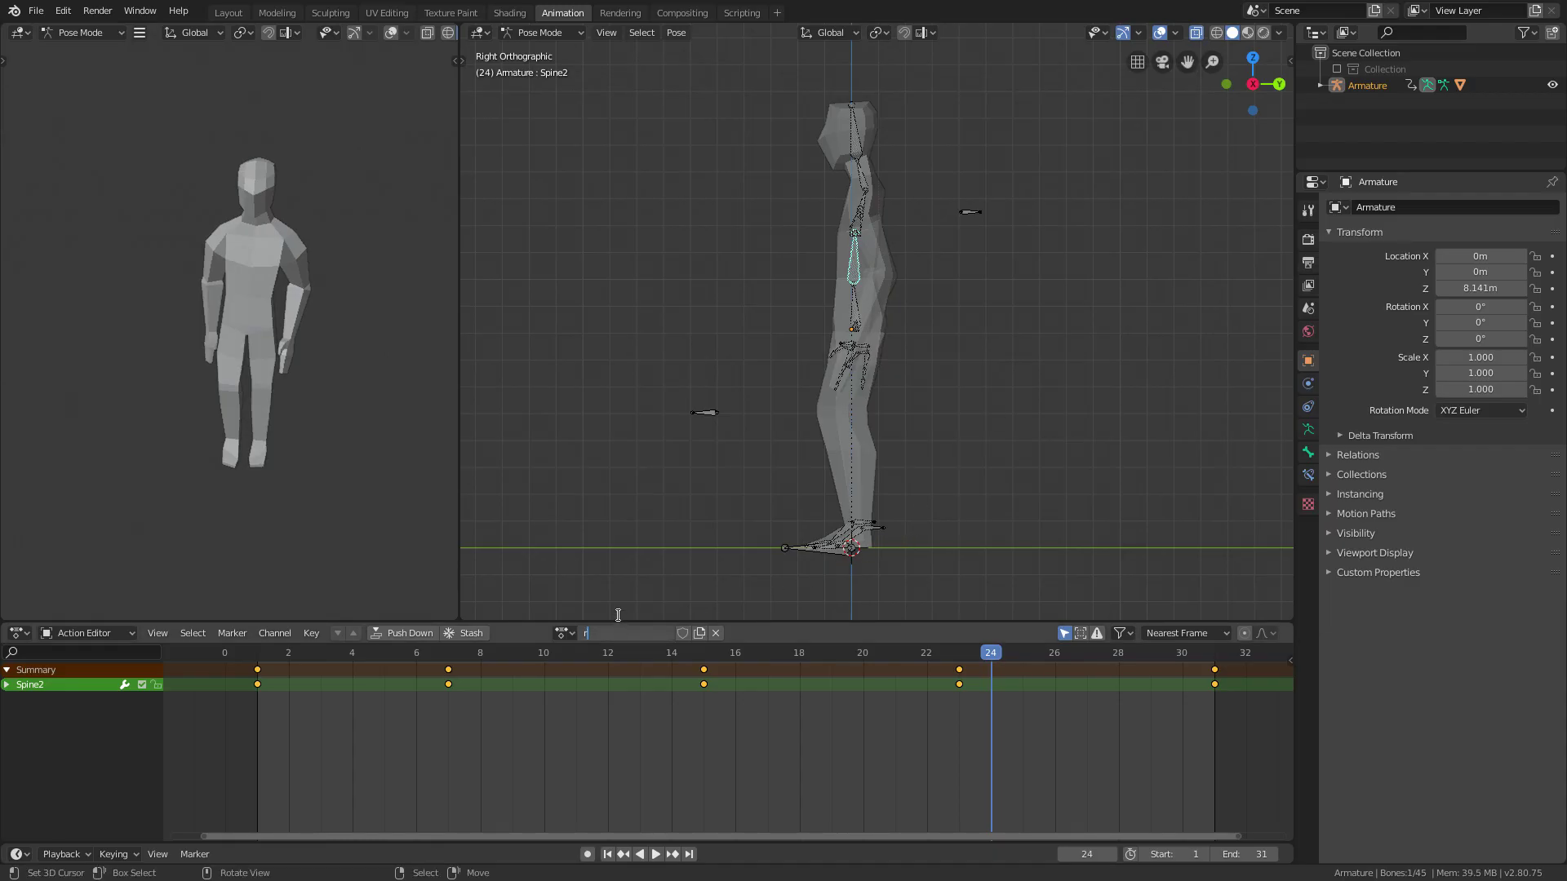
key("Return")
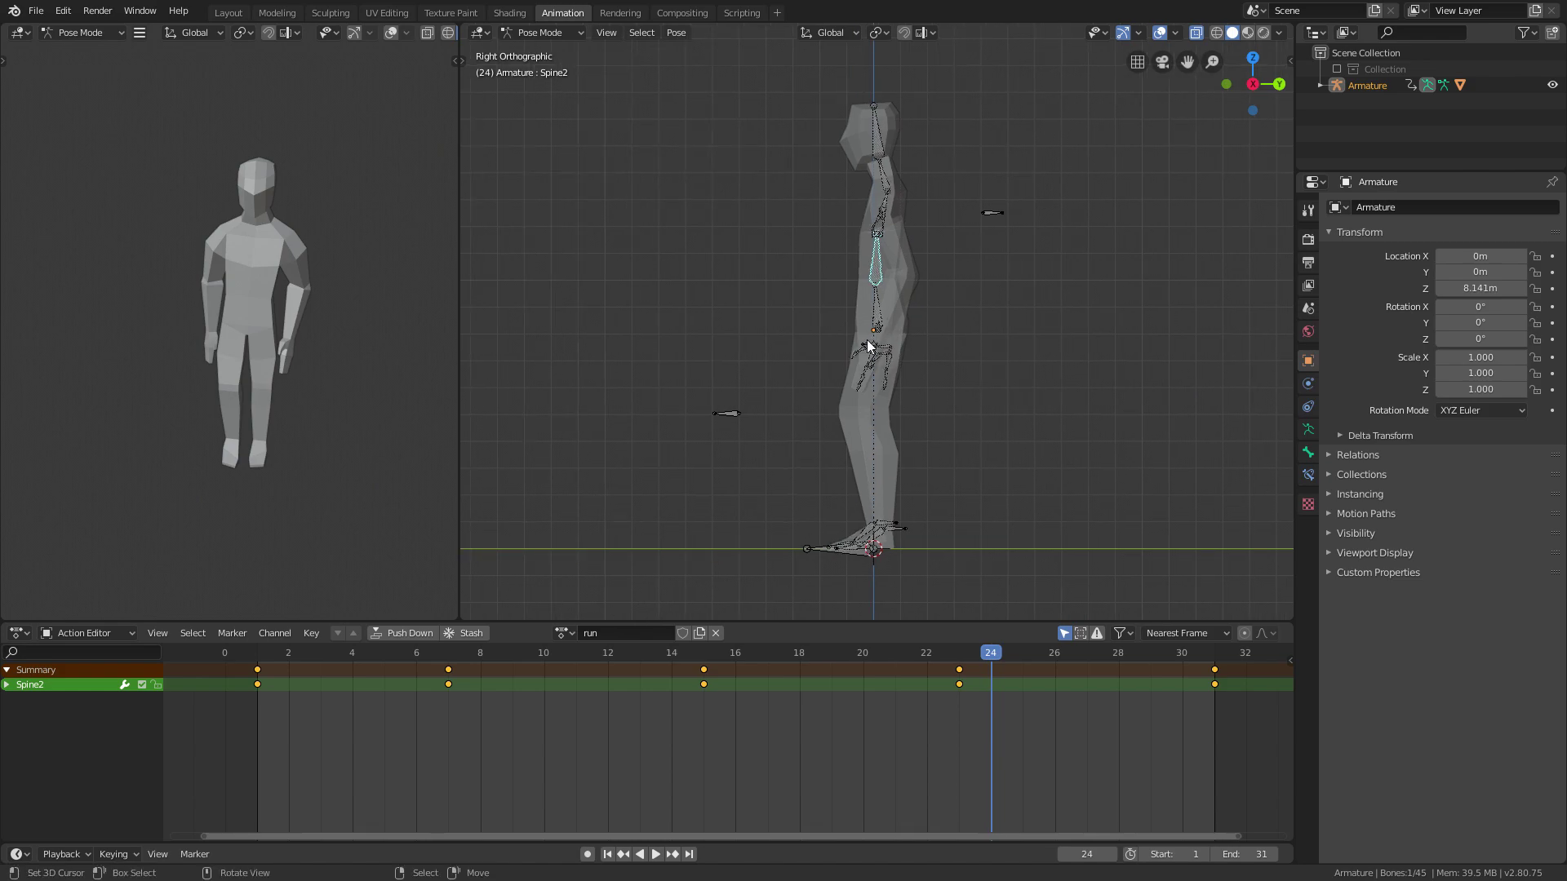
At frame 1 in side view, move ArmIK.L forward and up and ArmIK.R backward and up for a wider arm swing.
scroll(938, 466, "up", 3)
left_click(256, 652)
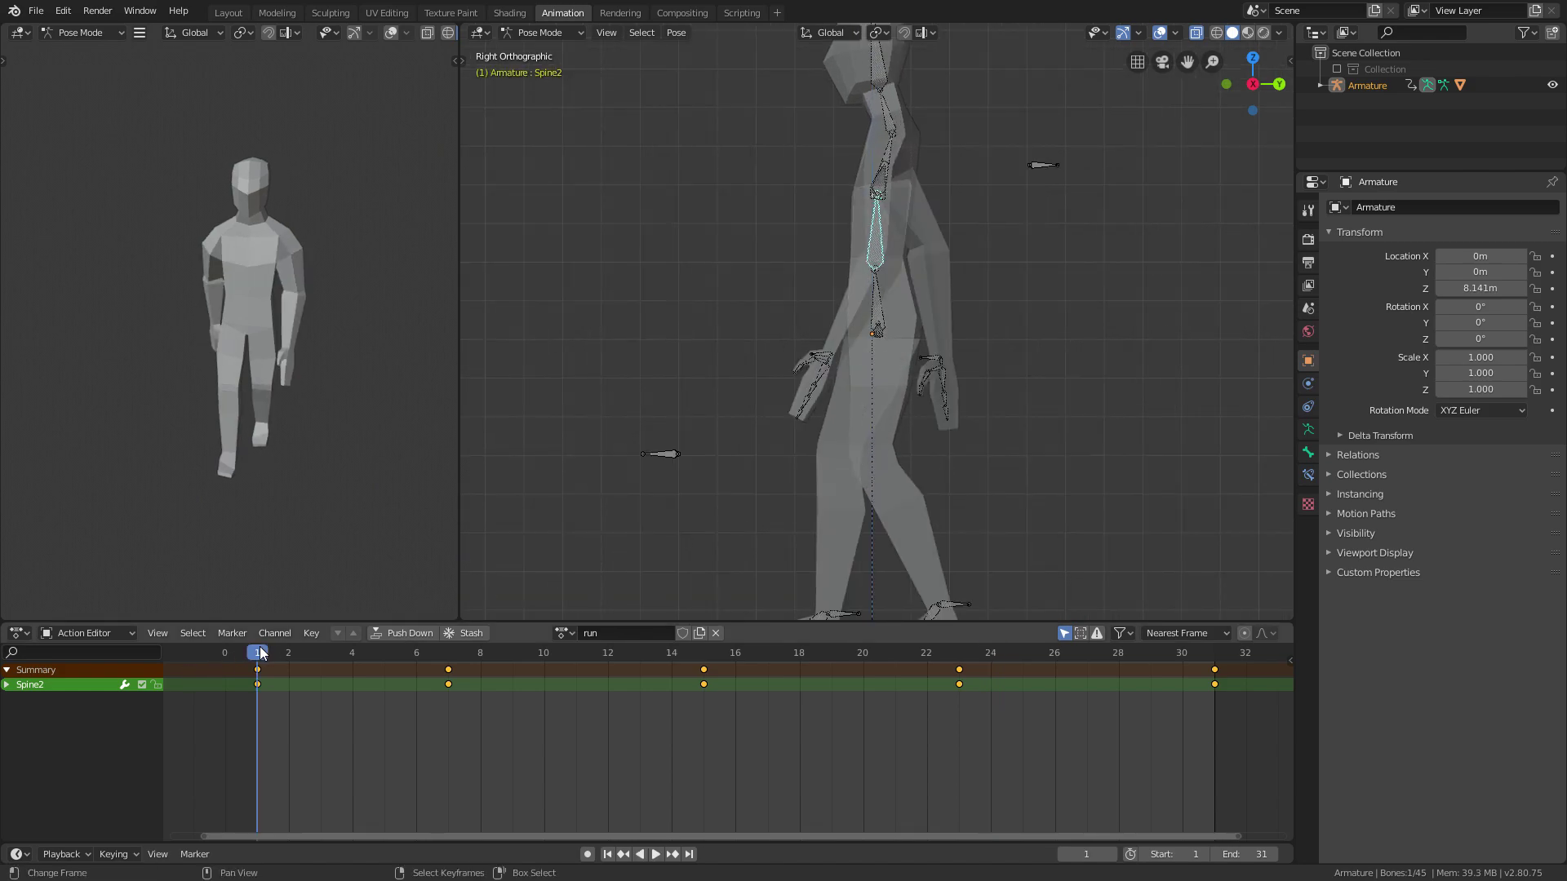
middle_click_drag(923, 317, 903, 220, "shift")
left_click_drag(802, 259, 756, 219)
left_click_drag(900, 264, 952, 216)
middle_click_drag(958, 177, 951, 282, "shift")
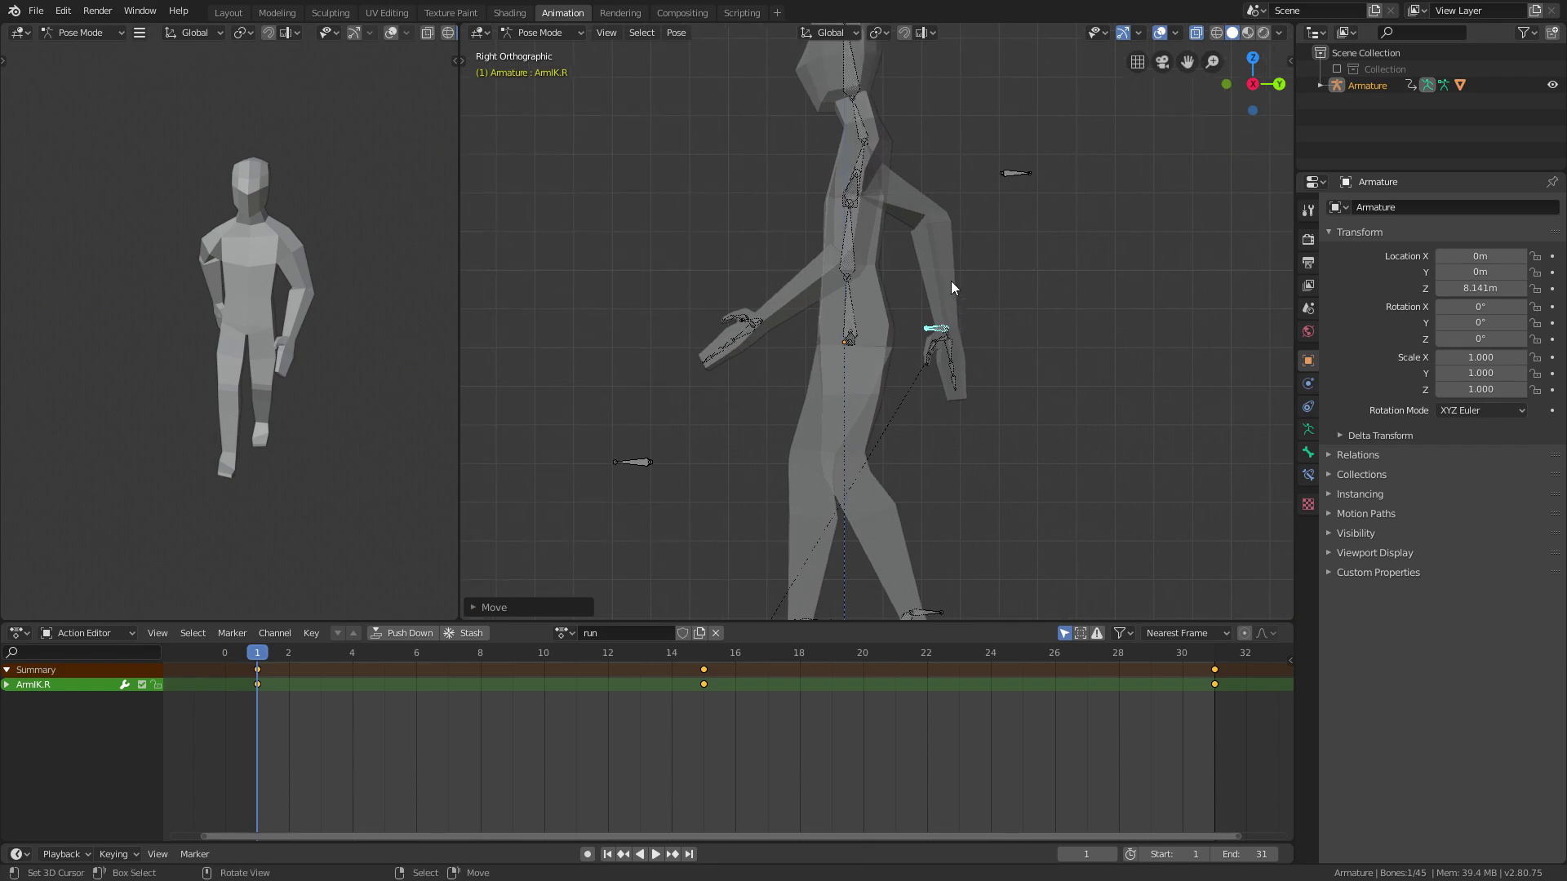
Rotate the Spine2 bone to lean the upper body forward at frame 1.
left_click(852, 228)
key("r")
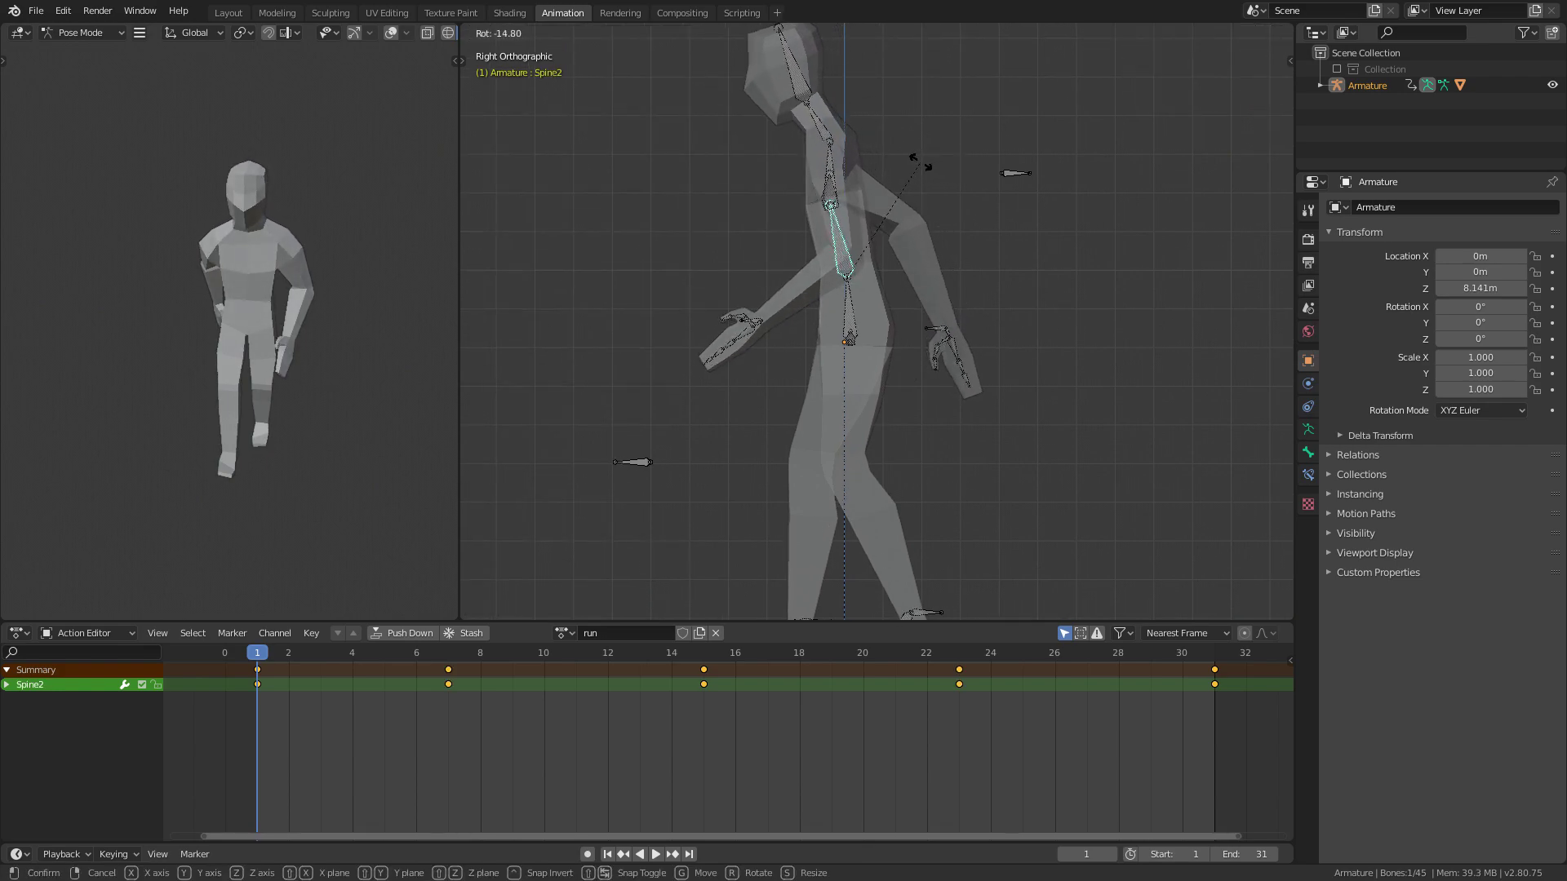
left_click(795, 271)
Move ArmIK.L farther forward and slightly up at frame 1, and select ArmIK.R.
left_click(750, 326)
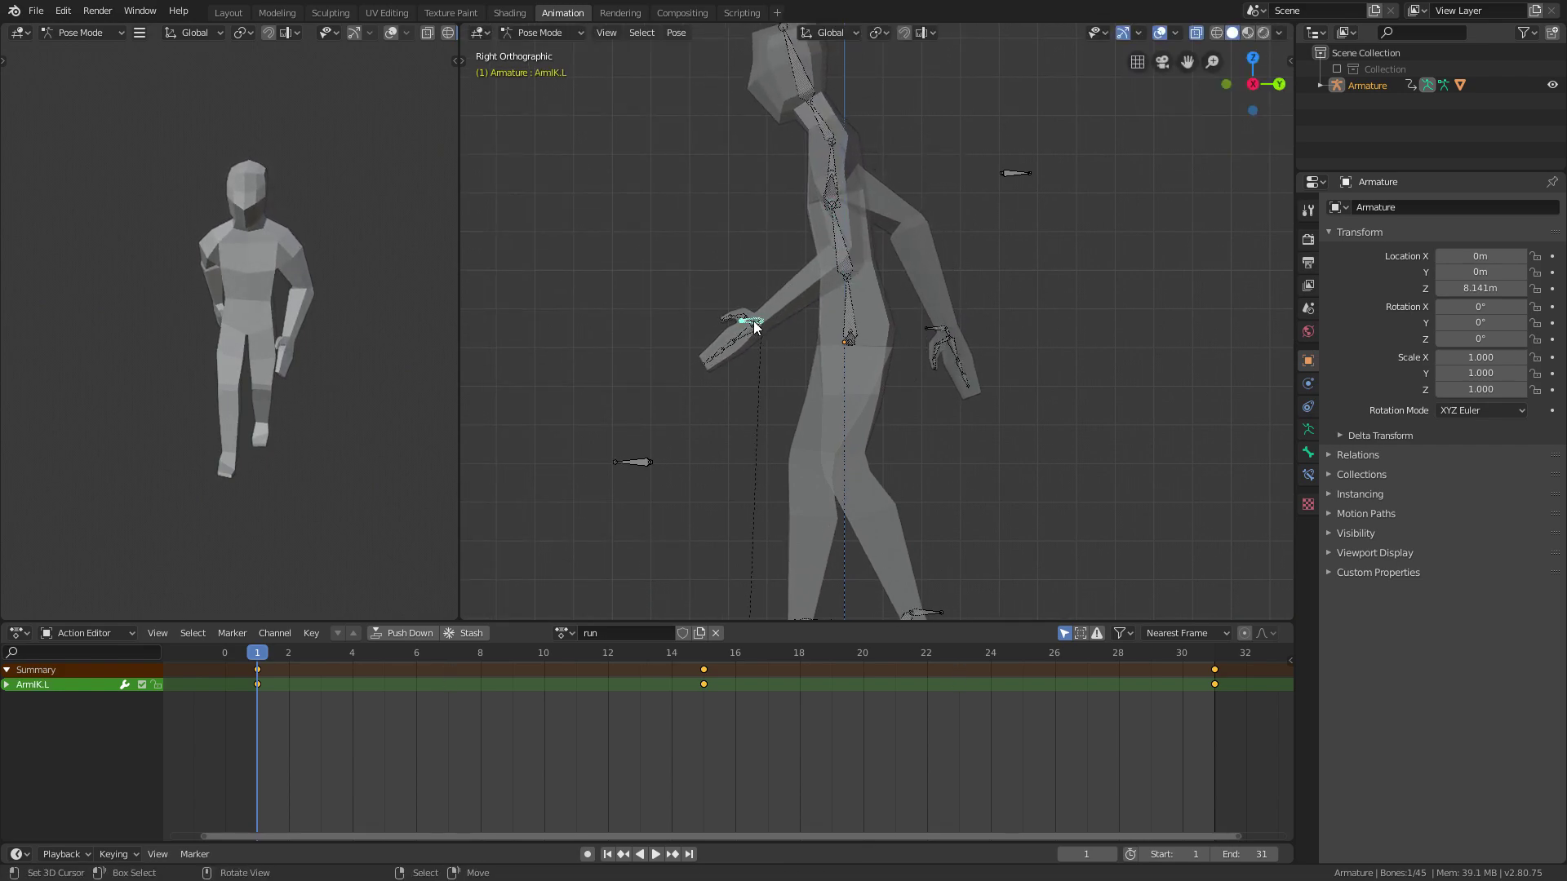
key("g")
left_click(718, 306)
left_click(927, 323)
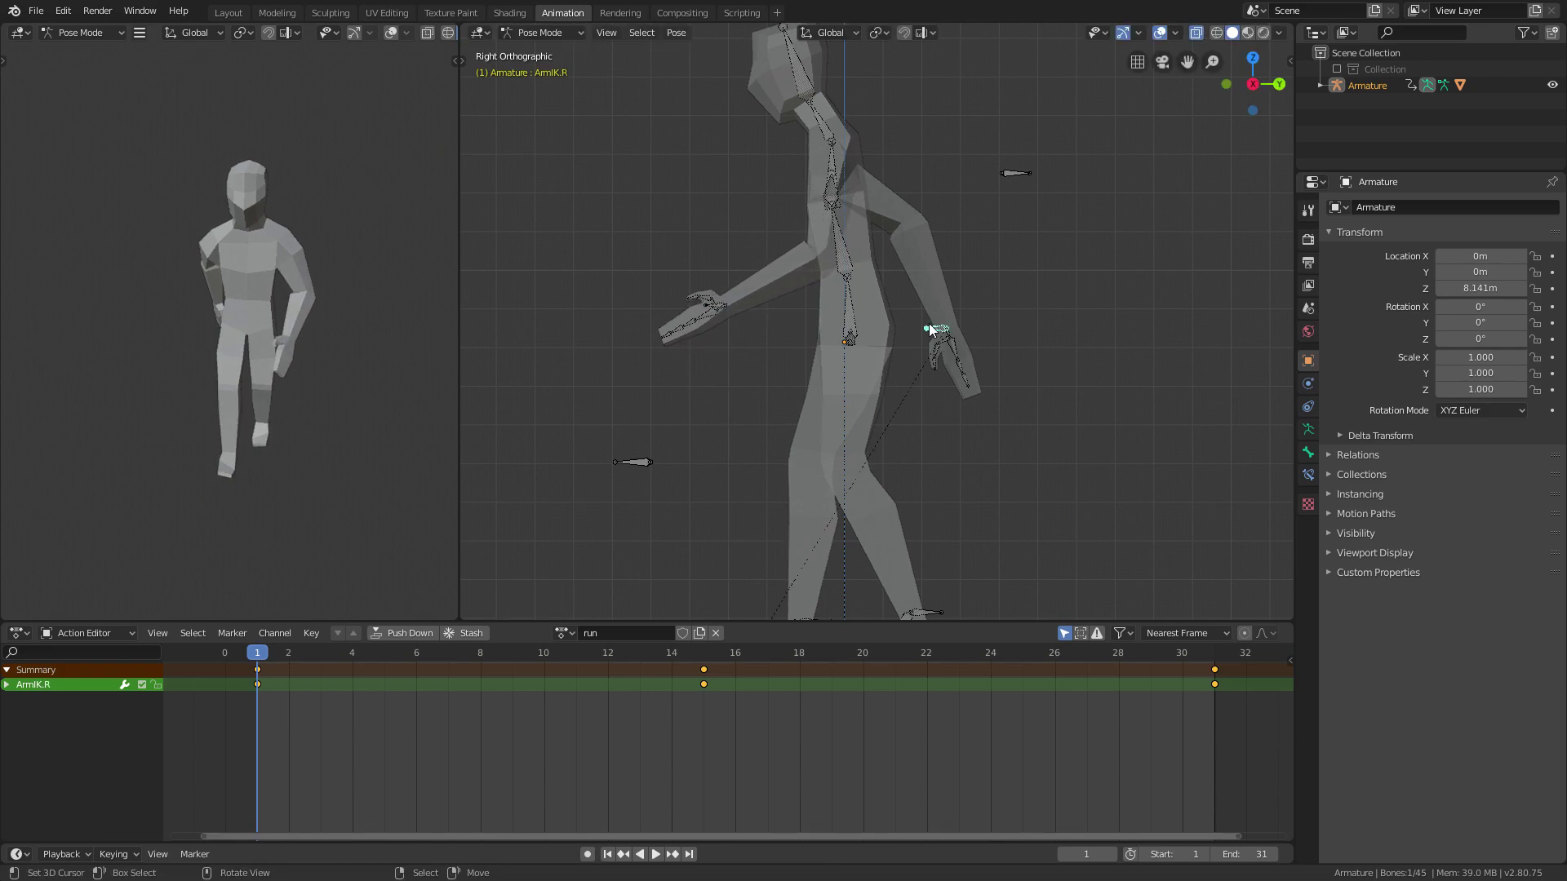
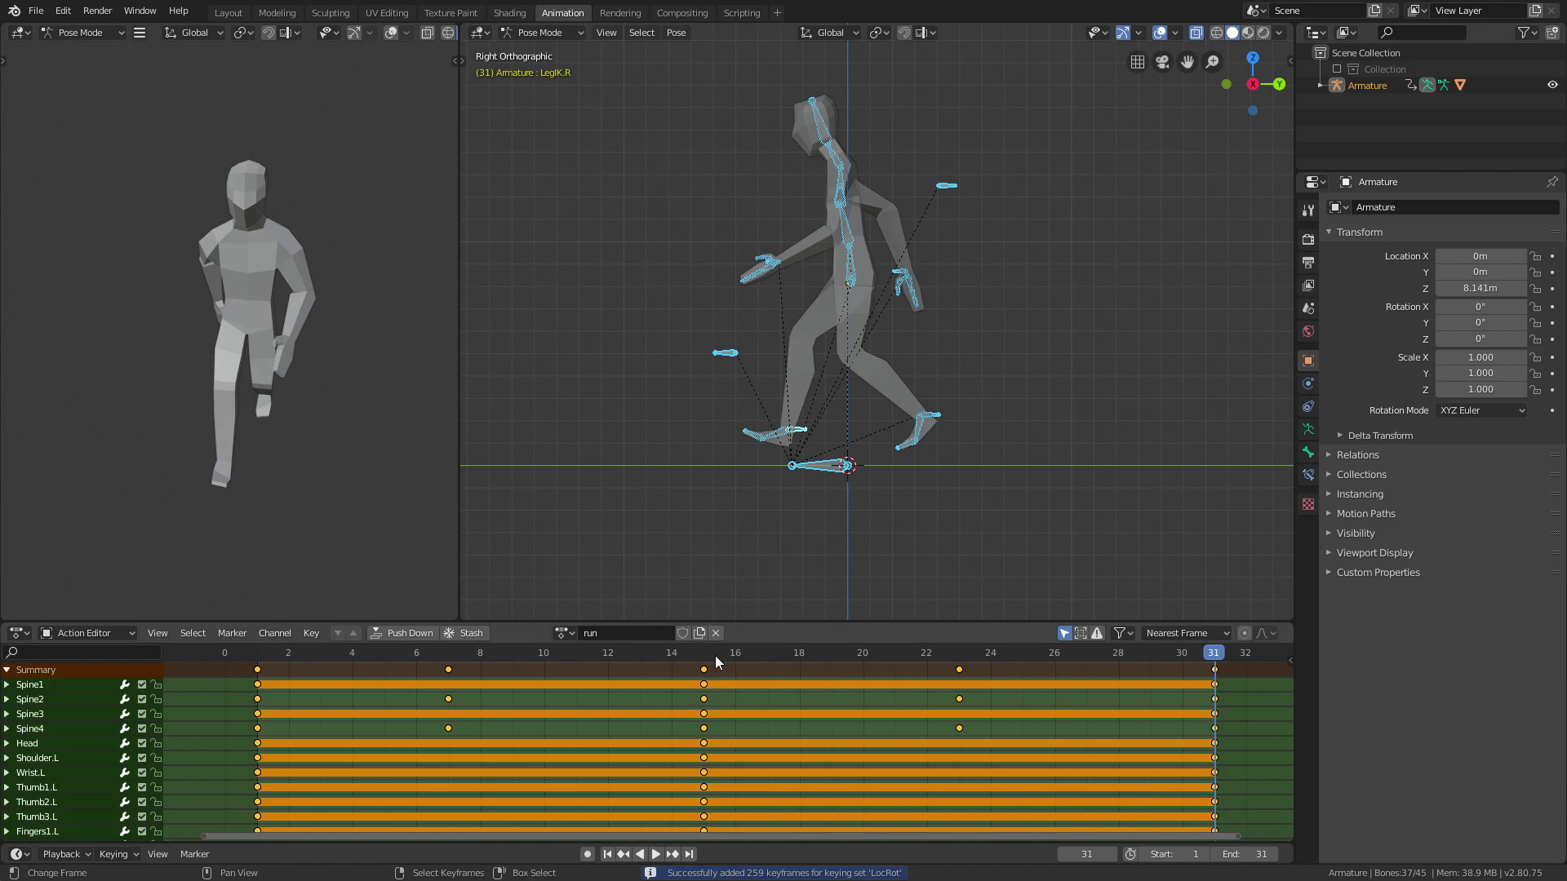
At frame 15 in side view, move the rear LegIK.R backward and up and the front LegIK.L forward and up for a longer stride.
scroll(929, 380, "up", 2)
left_click_drag(916, 387, 954, 359)
left_click(775, 399)
left_click_drag(775, 400, 732, 365)
middle_click_drag(770, 152, 791, 276, "shift")
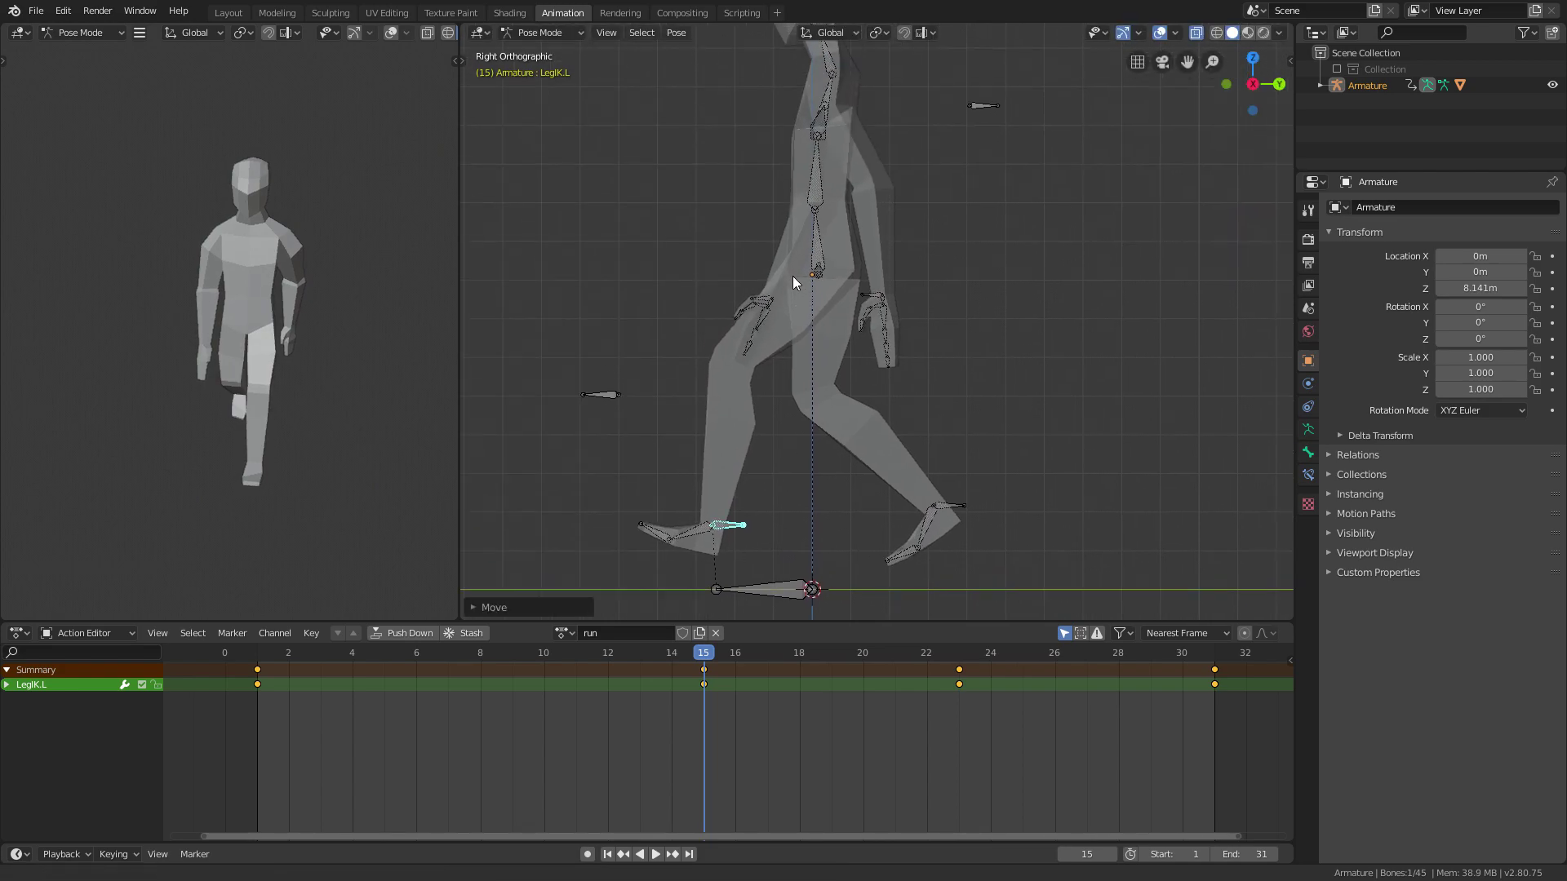
Rotate the Spine2 bone to lean the upper body forward at frame 15.
left_click(814, 176)
key("r")
left_click(922, 99)
At frame 15, move ArmIK.L backward and up and ArmIK.R forward and up for a wider arm swing.
left_click(894, 291)
key("g")
left_click(900, 250)
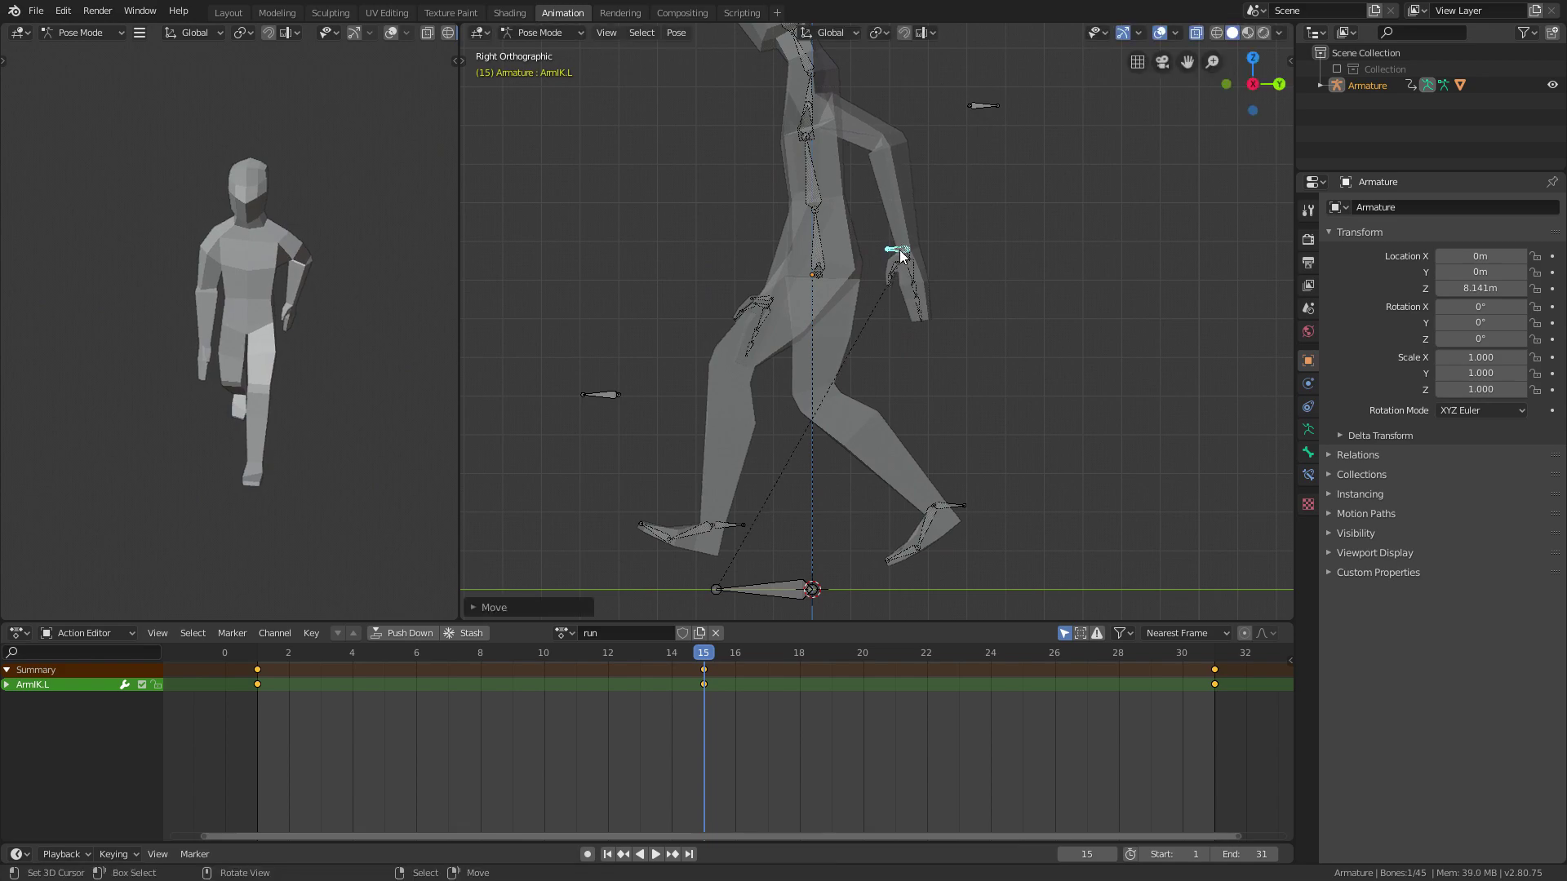
left_click(764, 295)
key("g")
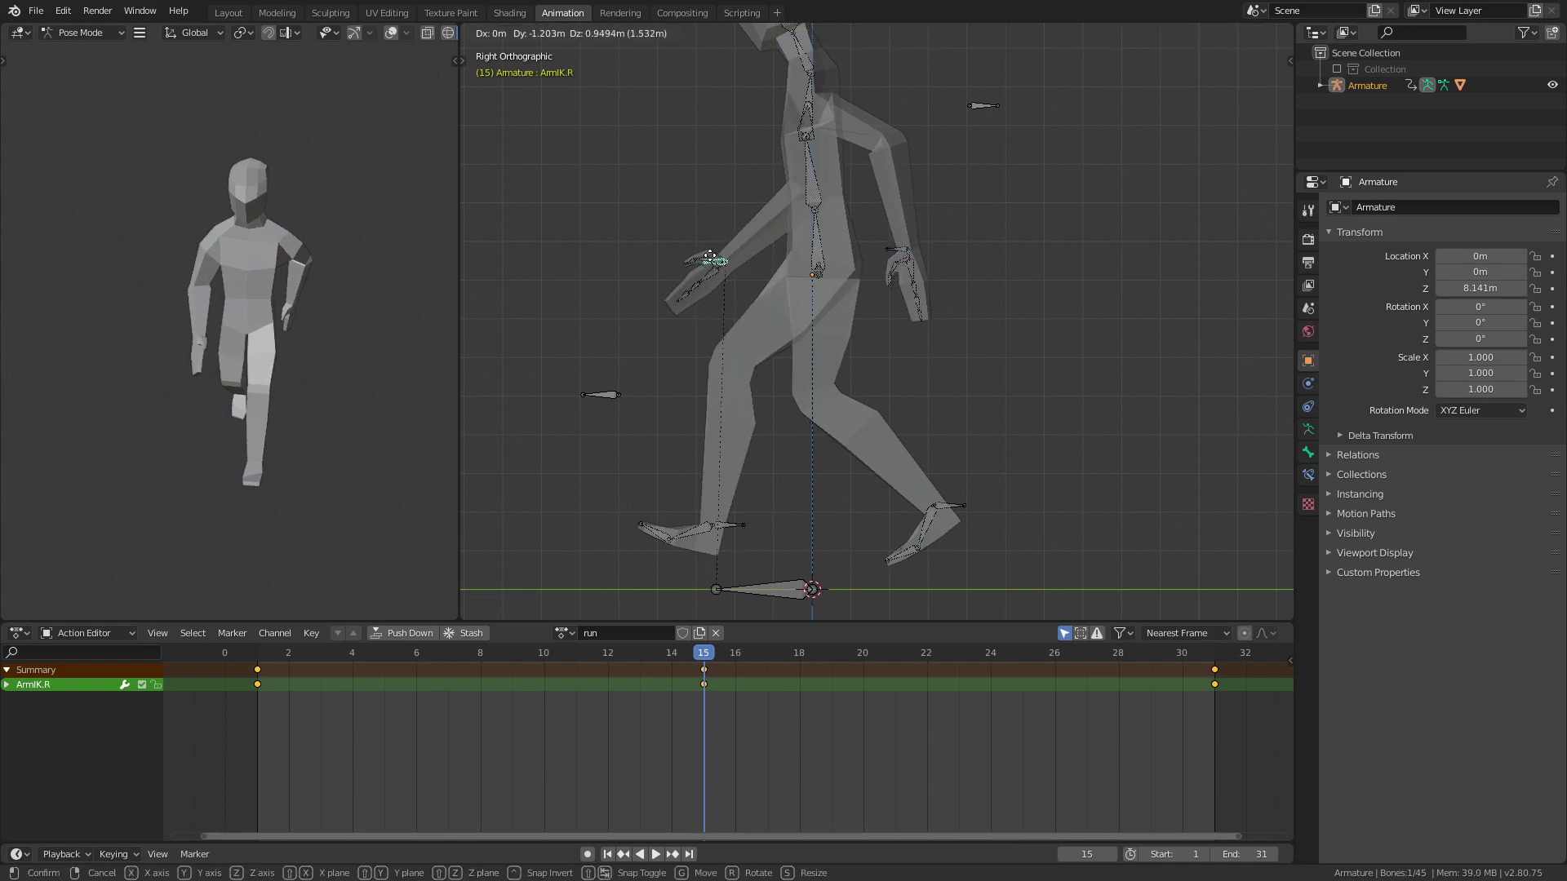
left_click(713, 257)
Keyframe all bones at frame 15 and play back the animation from a perspective view.
key("a")
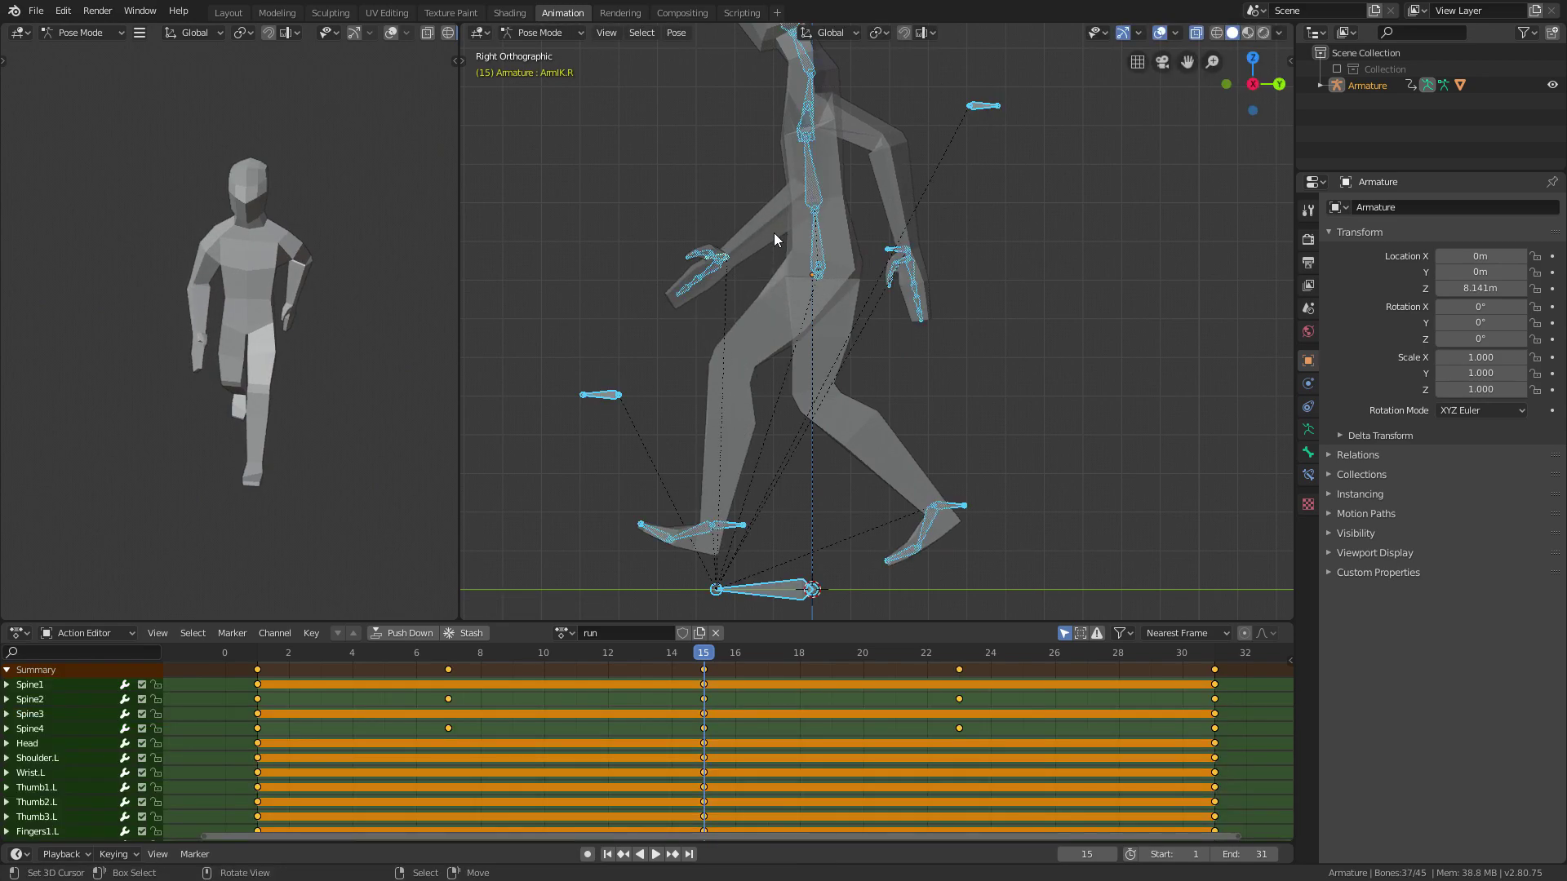
key("i")
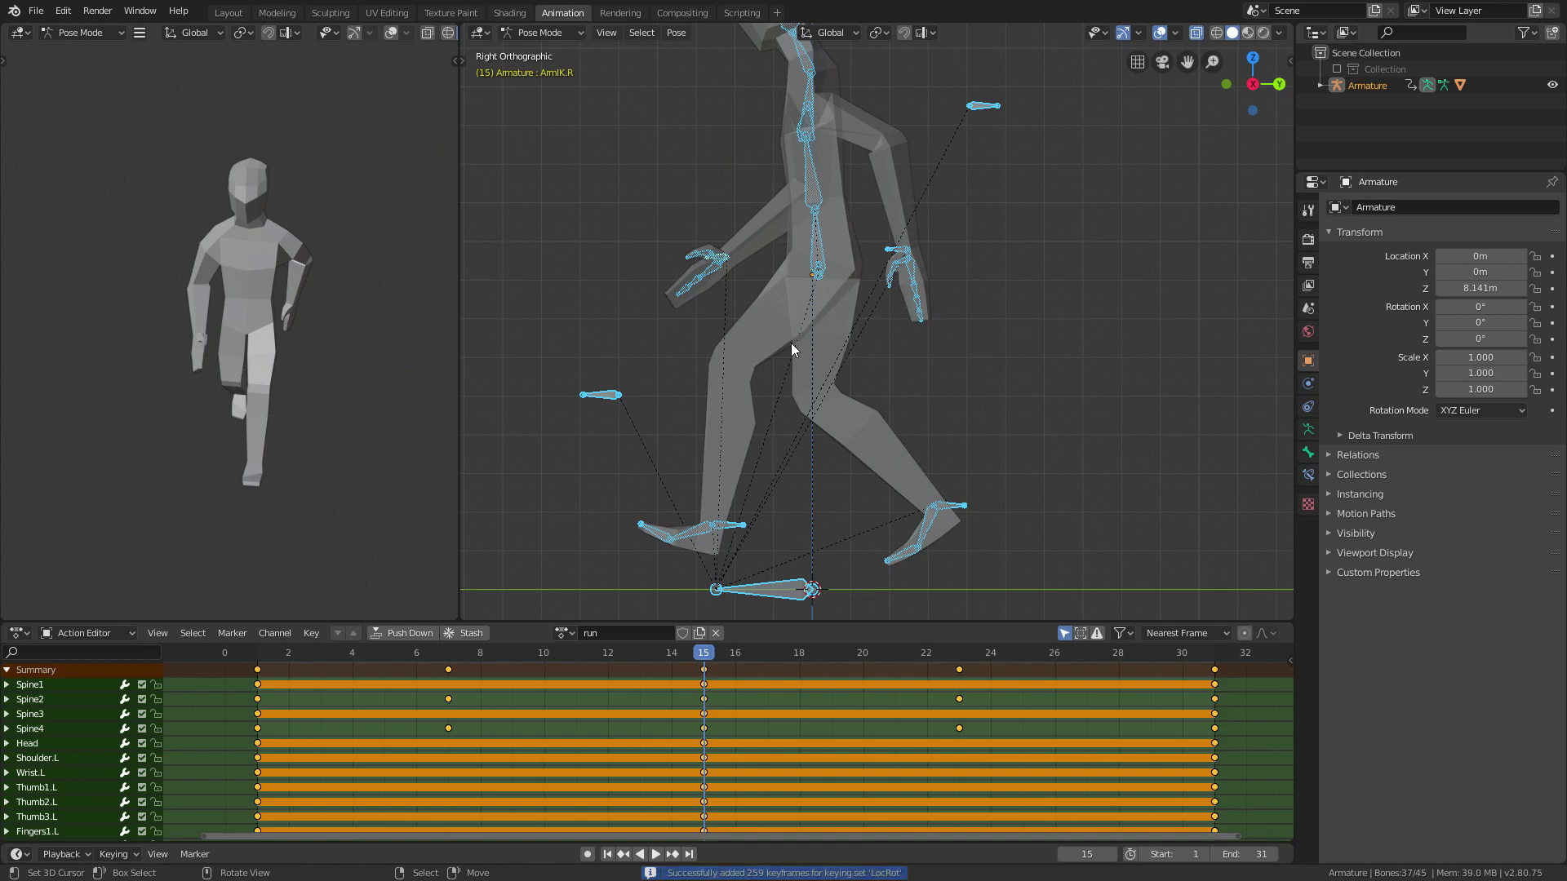
scroll(791, 342, "down", 4)
middle_click_drag(811, 273, 853, 304)
key("space")
key("space")
Copy the Spine2 pose from frame 1, paste it at frame 15, and keyframe it.
left_click(256, 659)
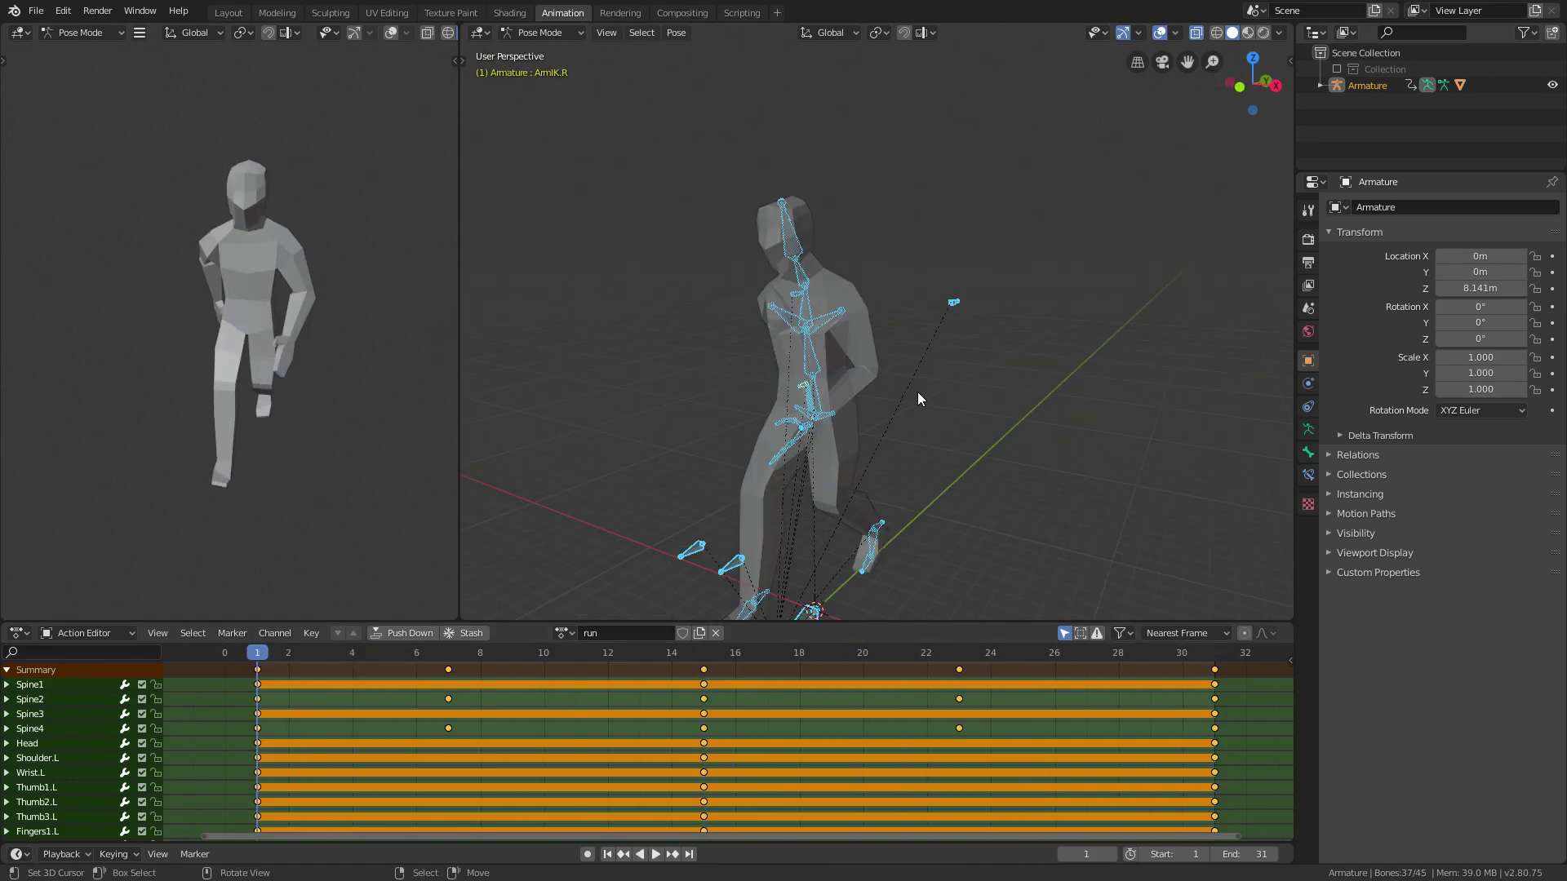
middle_click_drag(917, 392, 1044, 400)
scroll(899, 369, "up", 2)
key("KP_3")
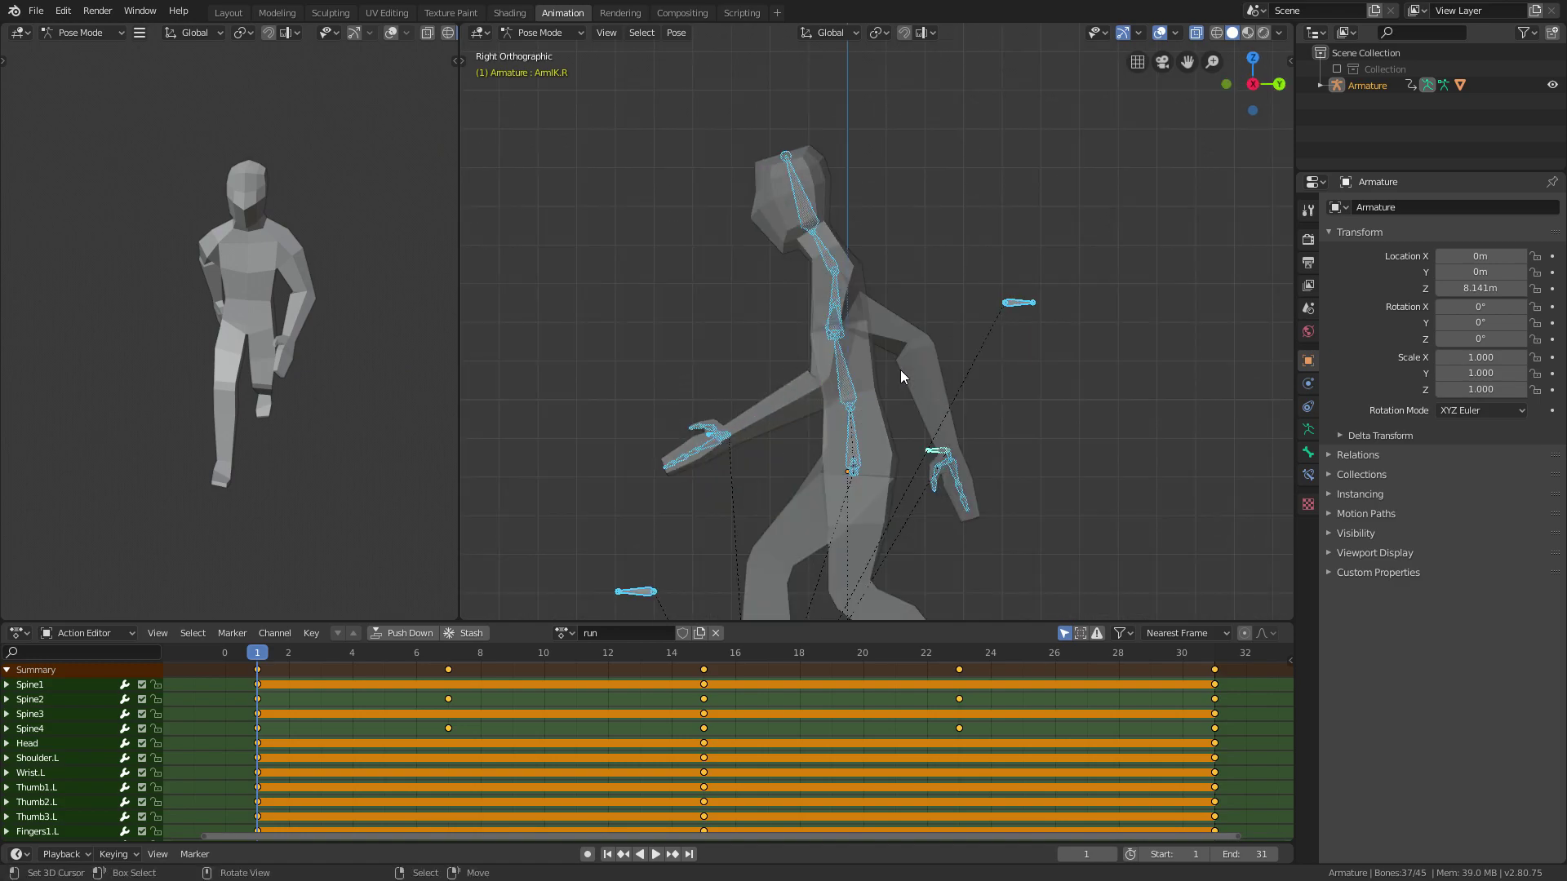
left_click(850, 379)
middle_click_drag(869, 356, 922, 365)
key("ctrl+c")
left_click(703, 659)
key("ctrl+v")
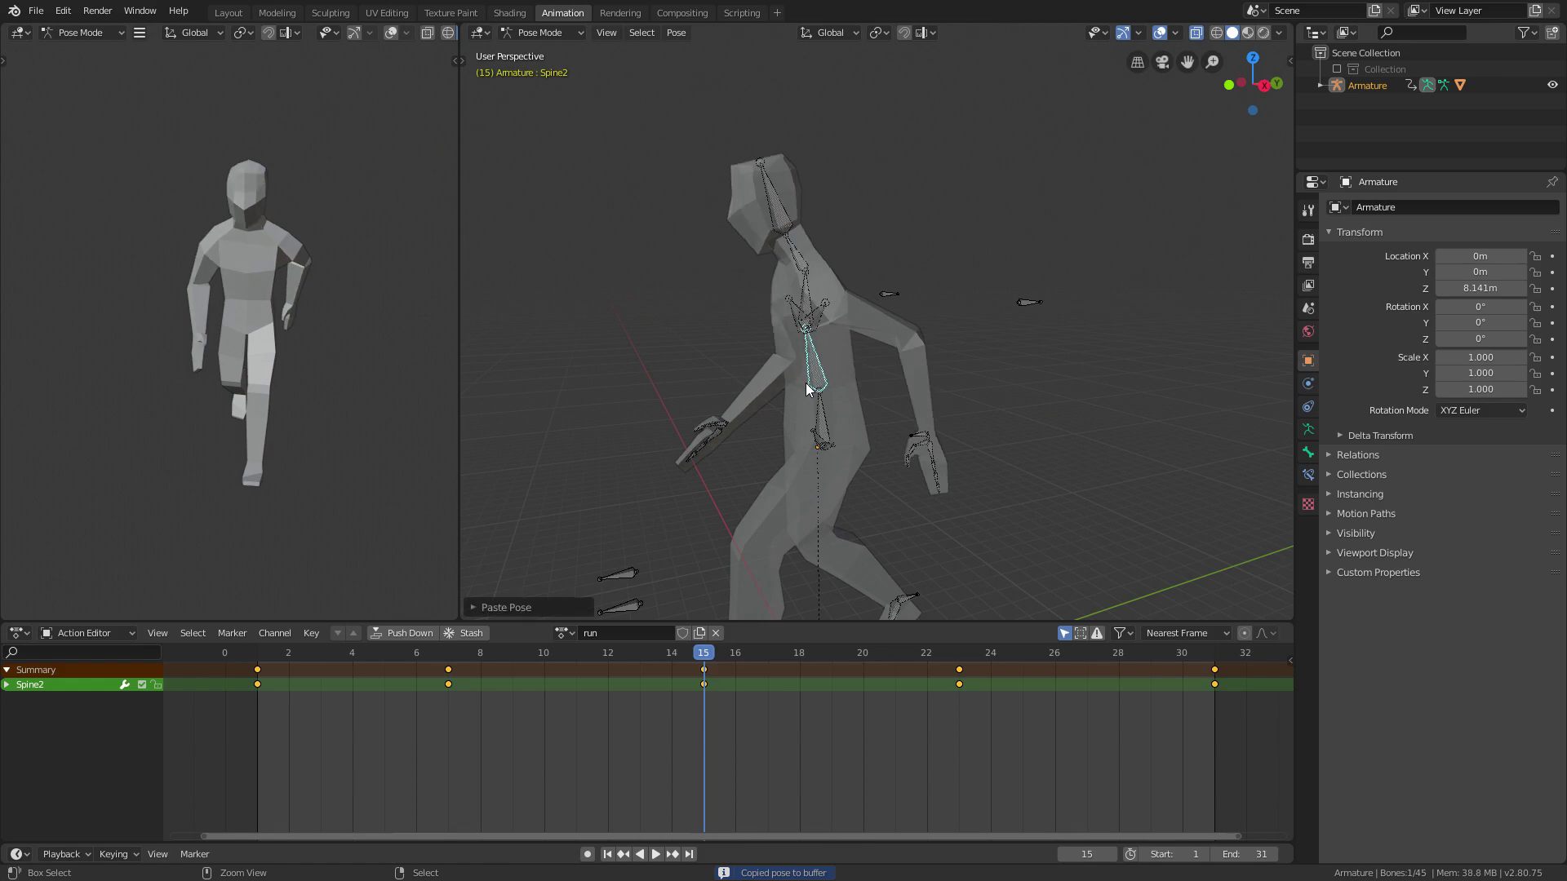
key("i")
Paste the copied Spine2 pose at frames 7 and 23 with keyframes, and play back the animation.
left_click_drag(705, 654, 272, 659)
key("space")
key("space")
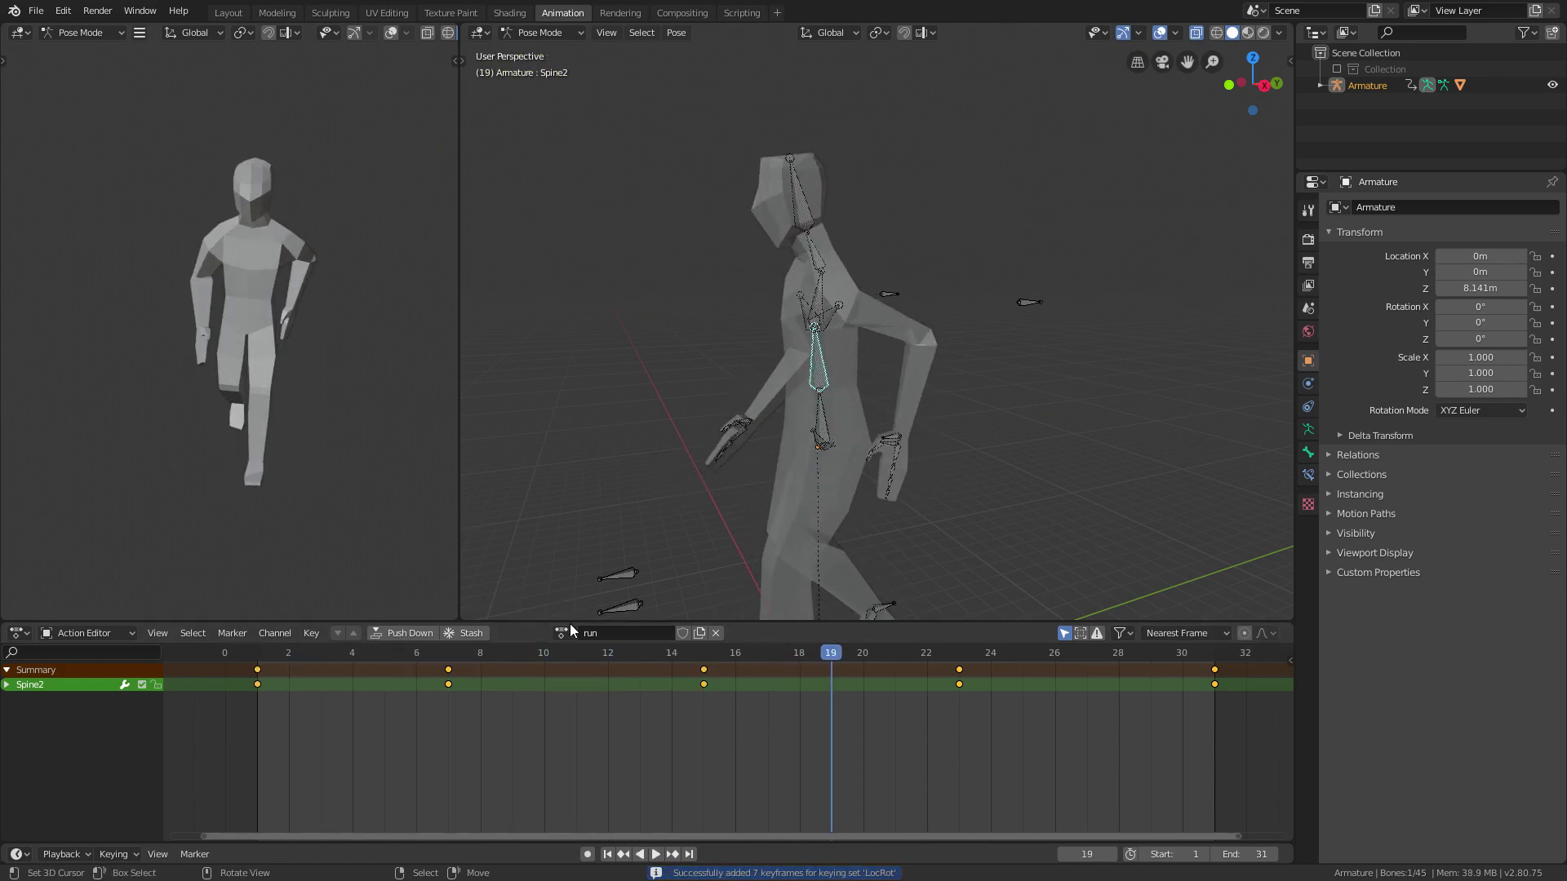
left_click(448, 660)
key("ctrl+v")
key("i")
left_click(959, 657)
key("i")
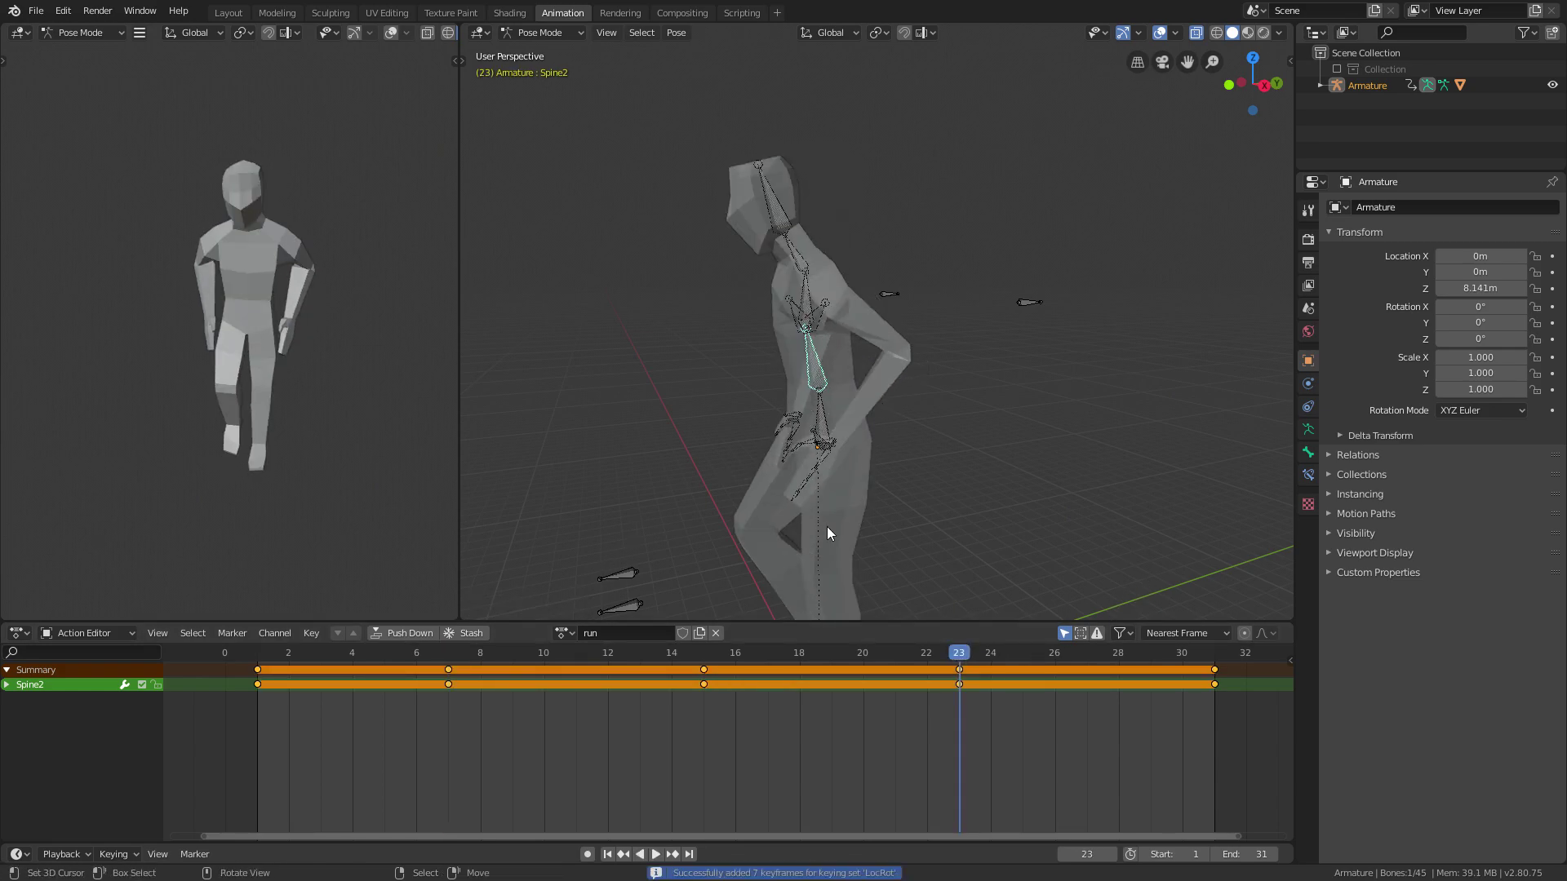
key("space")
key("space")
At frame 7 in front view, rotate Spine2 about the Y axis to tilt the torso toward the character's right, and keyframe it.
key("KP_1")
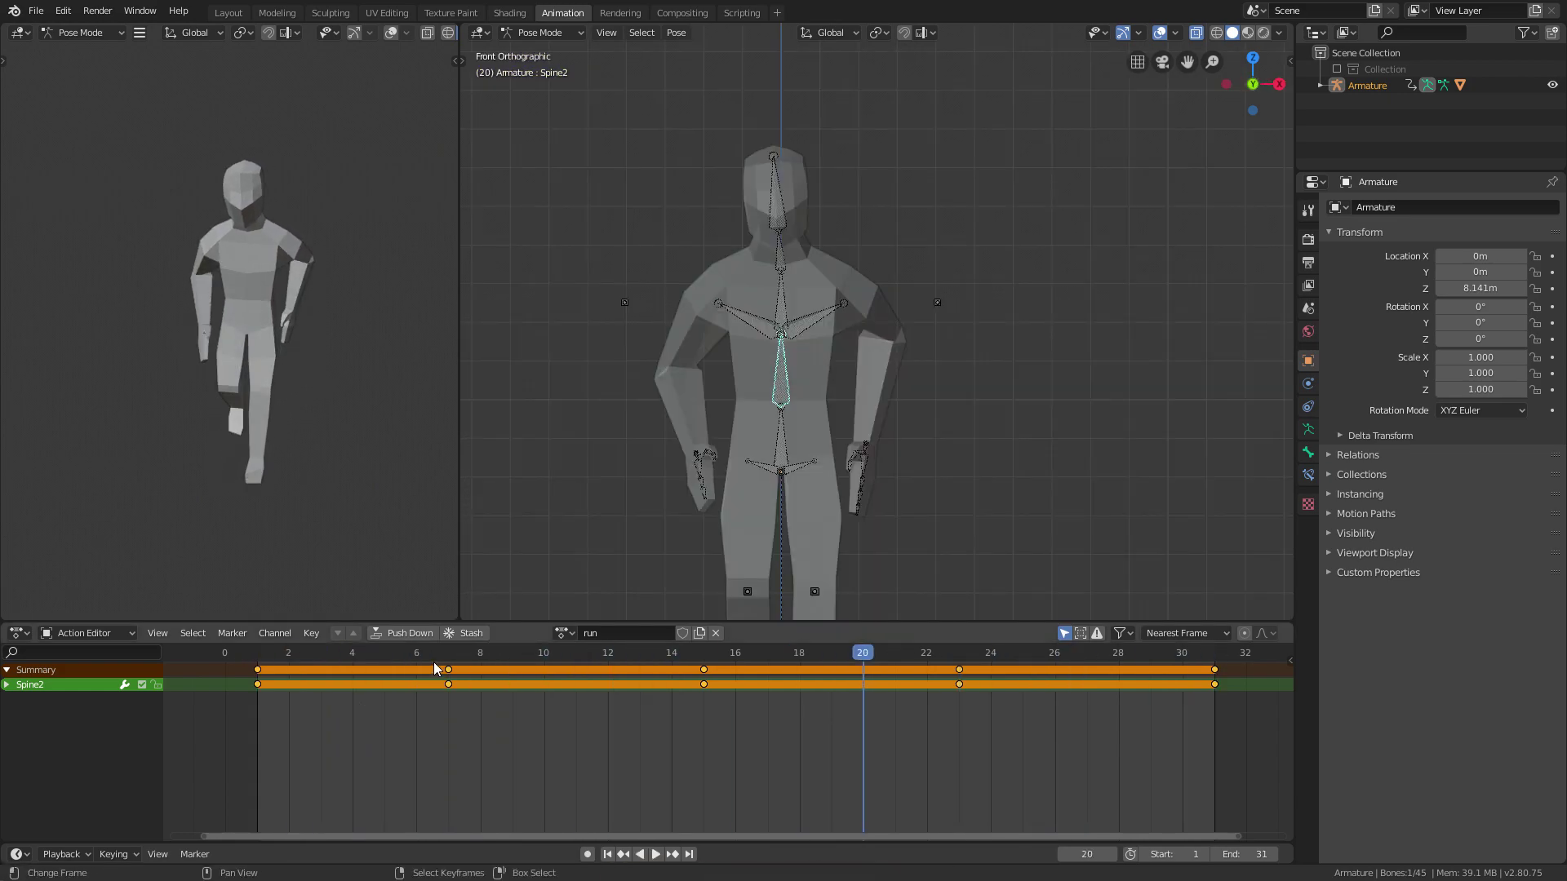
left_click(440, 659)
middle_click_drag(739, 508, 755, 430, "shift")
scroll(940, 294, "up", 1)
key("r")
key("x")
key("y")
left_click(978, 244)
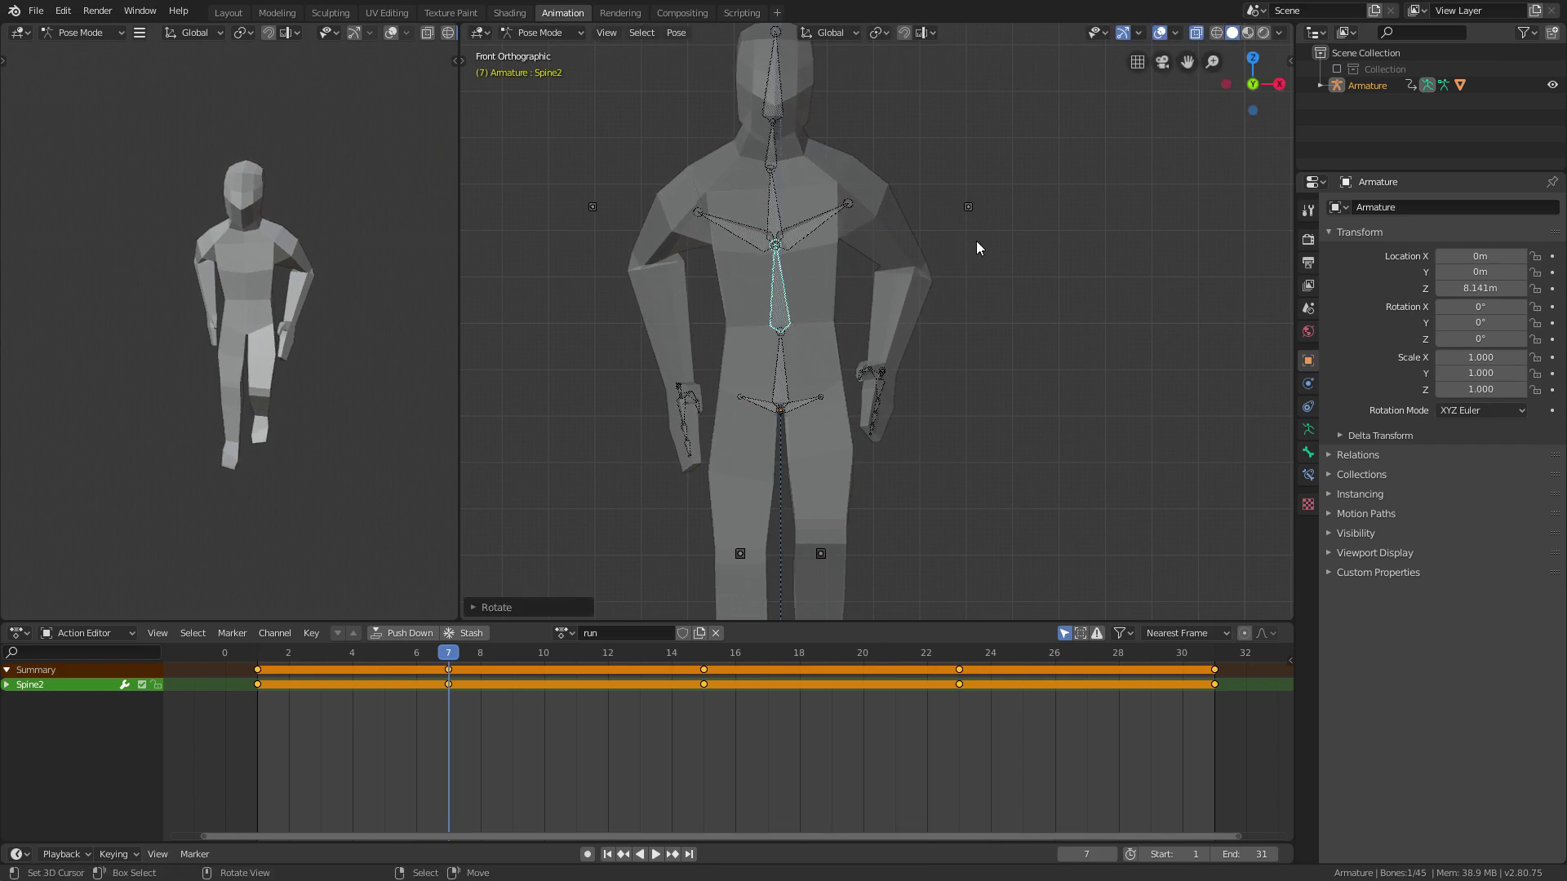
left_click(884, 771, "ctrl")
At frame 23, rotate Spine2 to tilt the torso toward the character's left, keyframe it, and play back the animation.
key("Up")
key("Up")
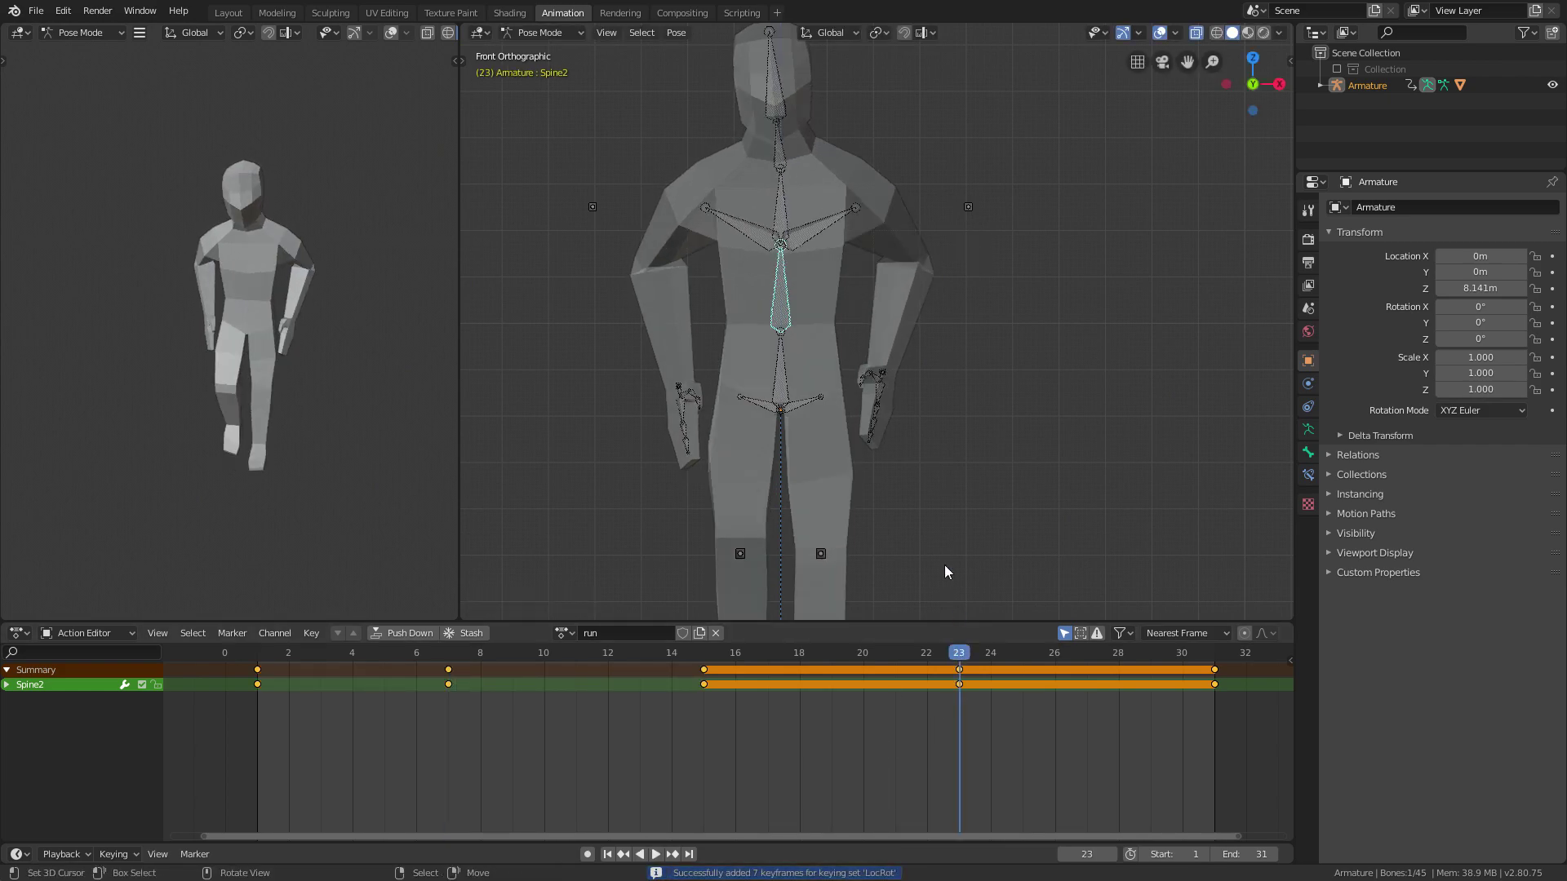
key("i")
key("r")
left_click(953, 255)
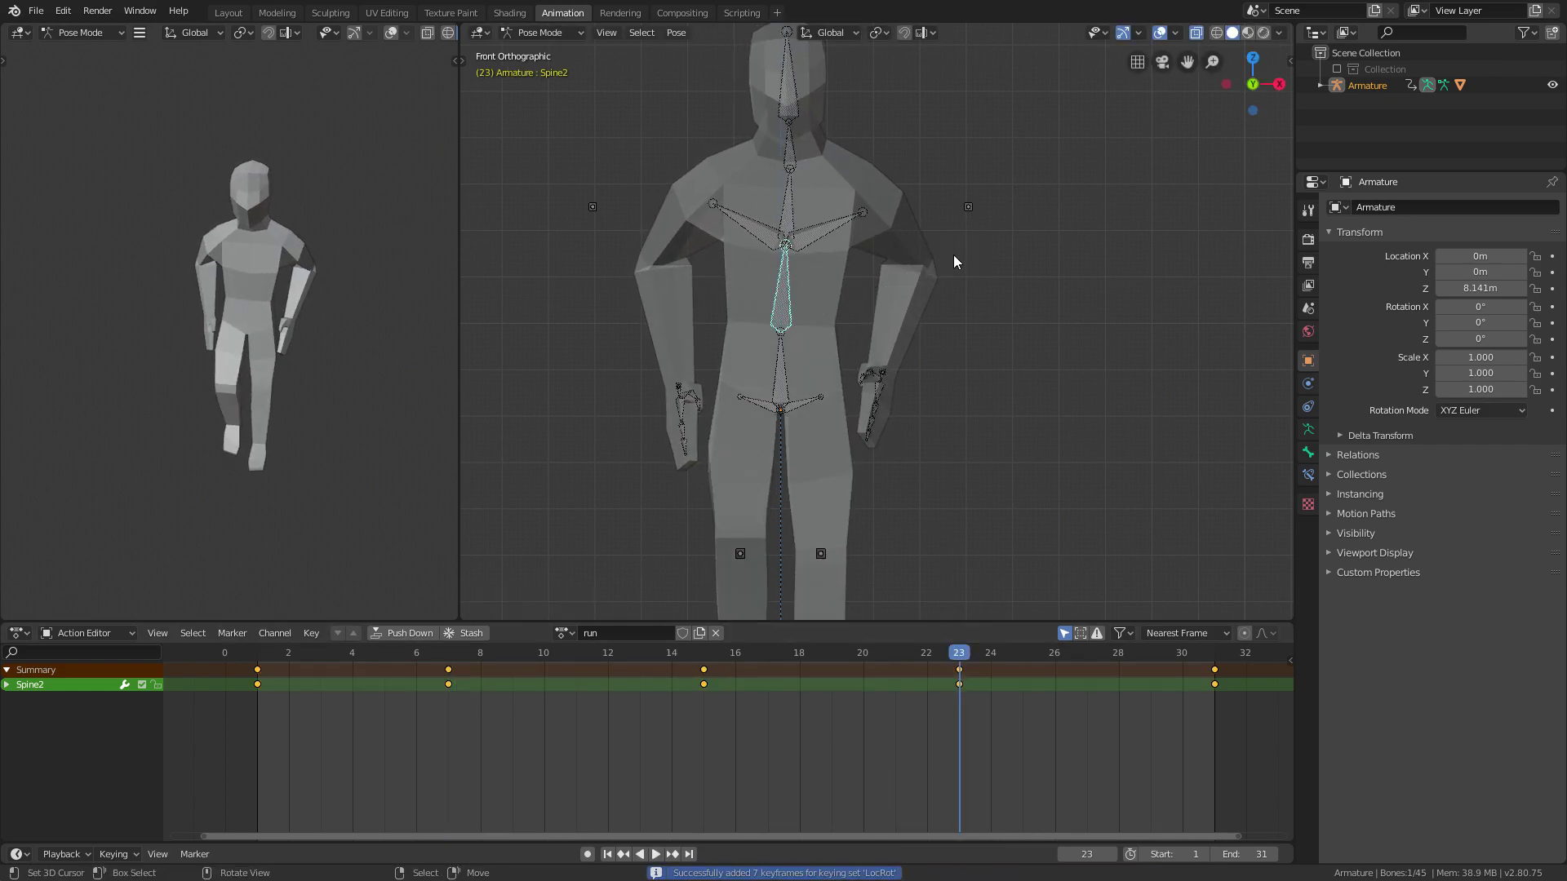
middle_click_drag(953, 255, 911, 388)
key("space")
scroll(1056, 436, "down", 3)
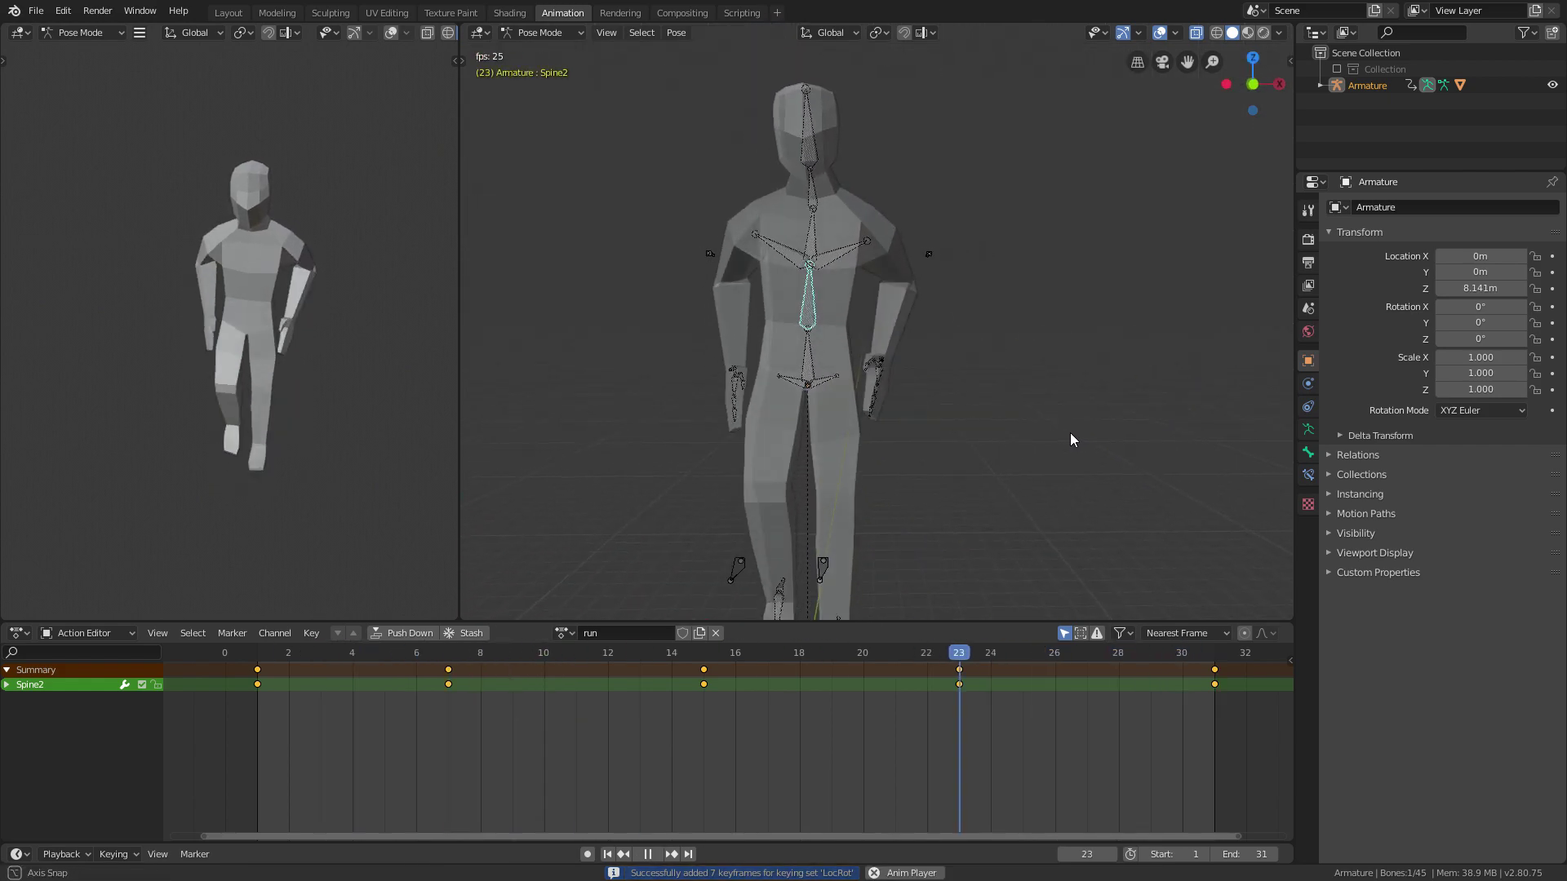
middle_click_drag(1059, 431, 897, 438)
key("space")
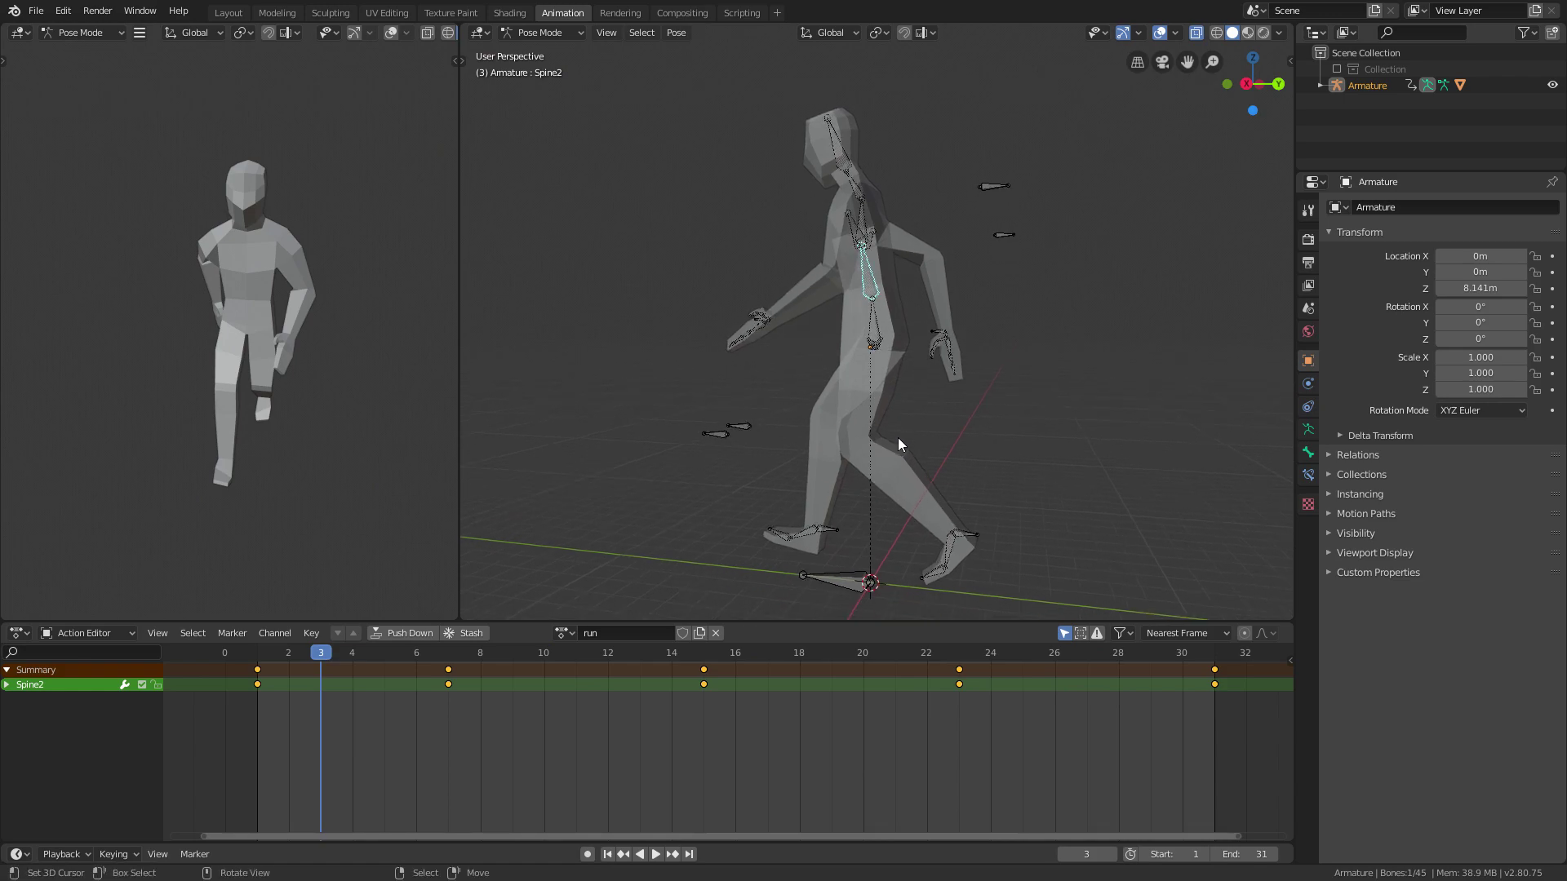
At frame 7 in side view, rotate Spine2 about the X axis to lean the torso farther forward, and keyframe it.
key("Up")
key("KP_3")
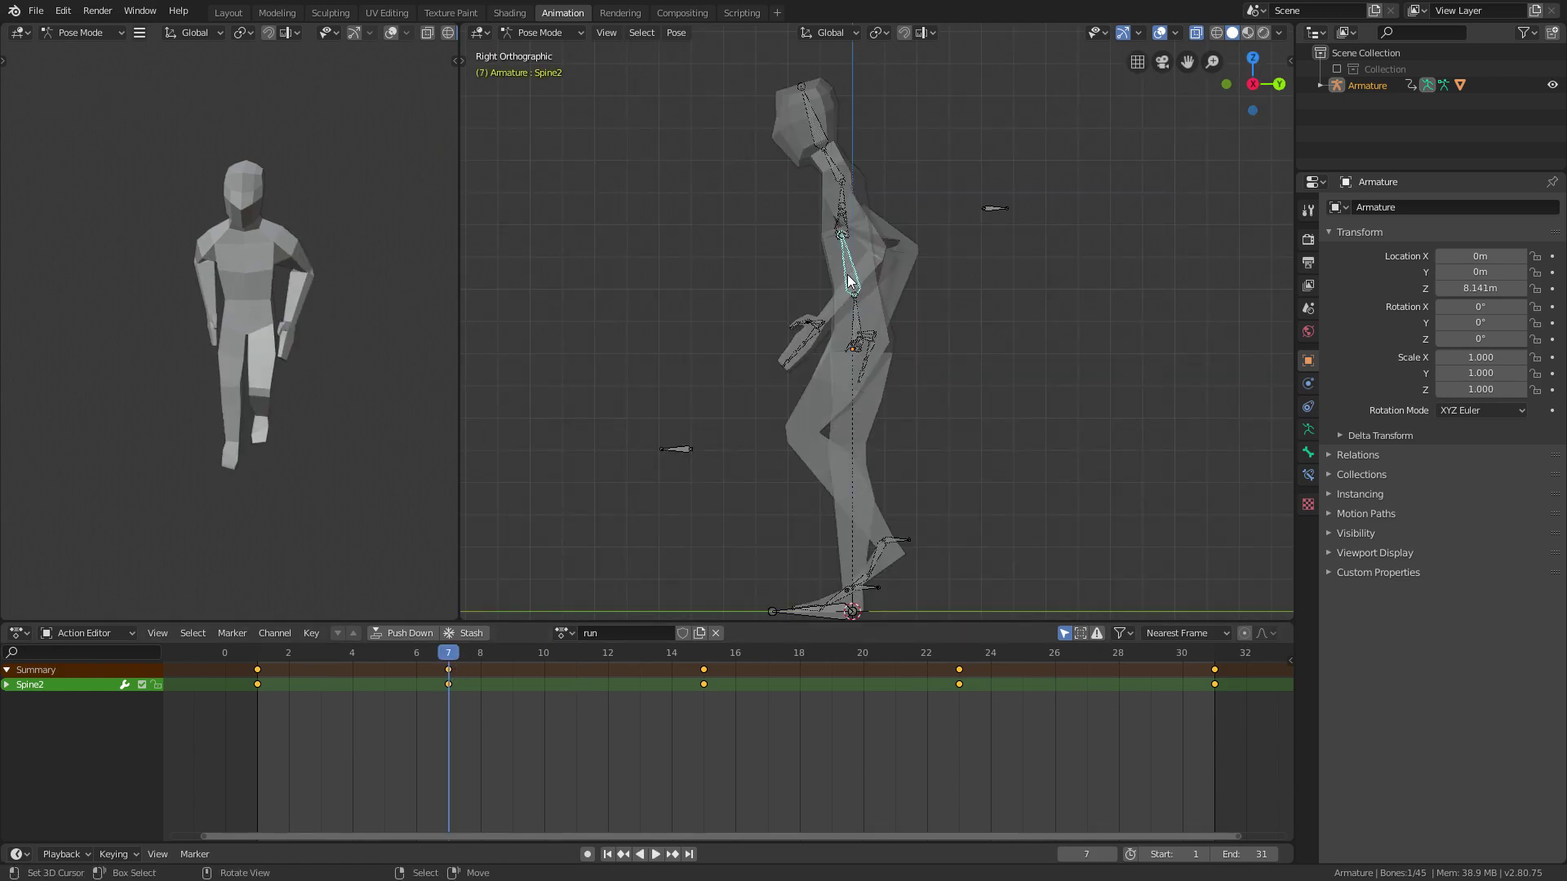
key("r")
key("y")
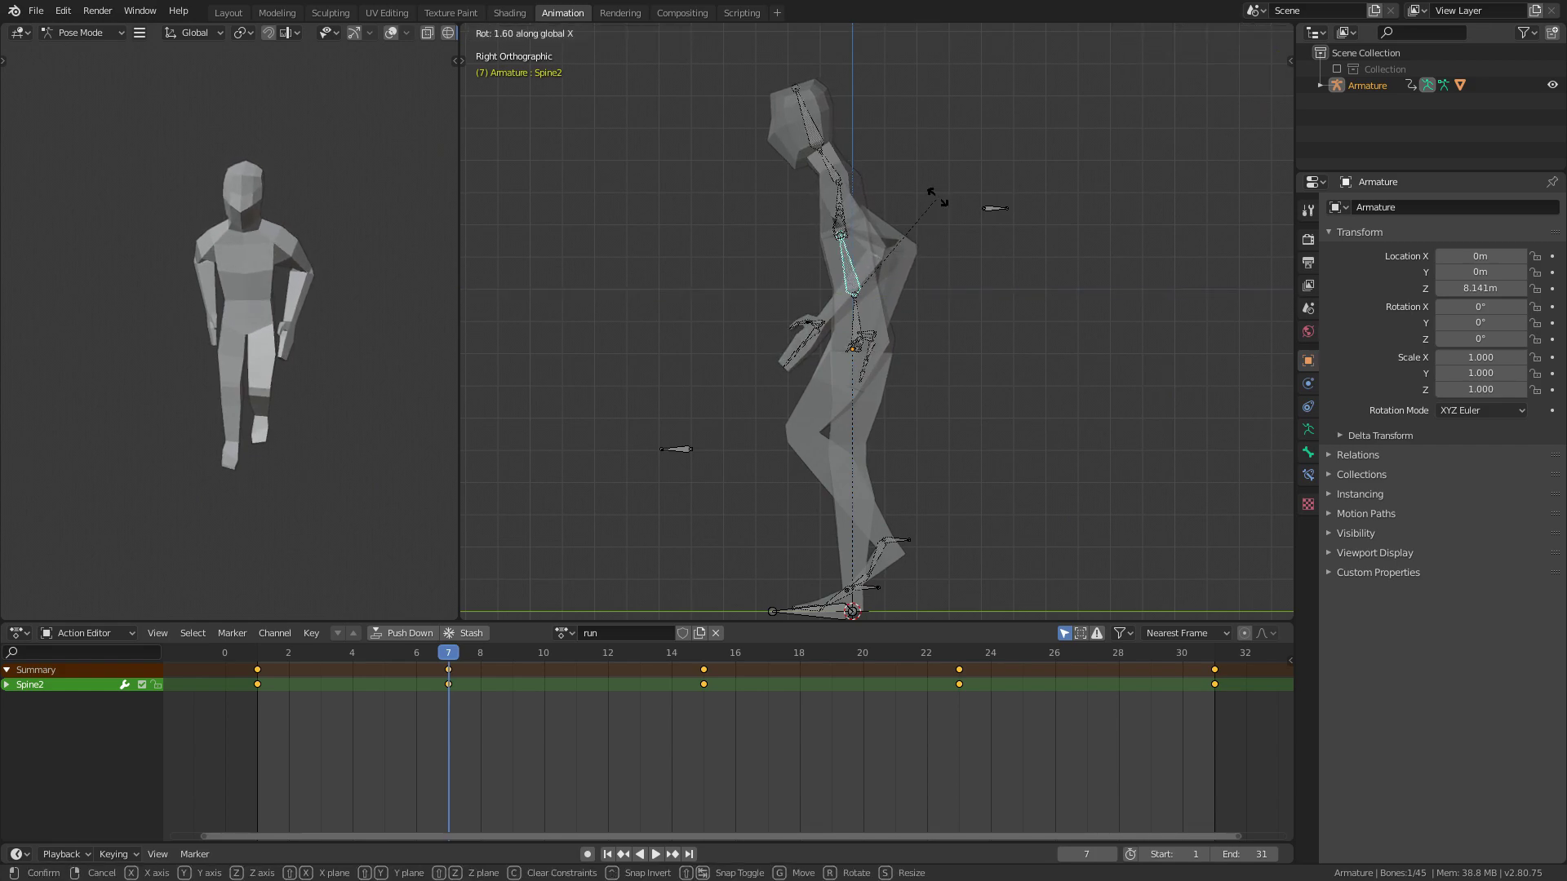
left_click(927, 203)
key("i")
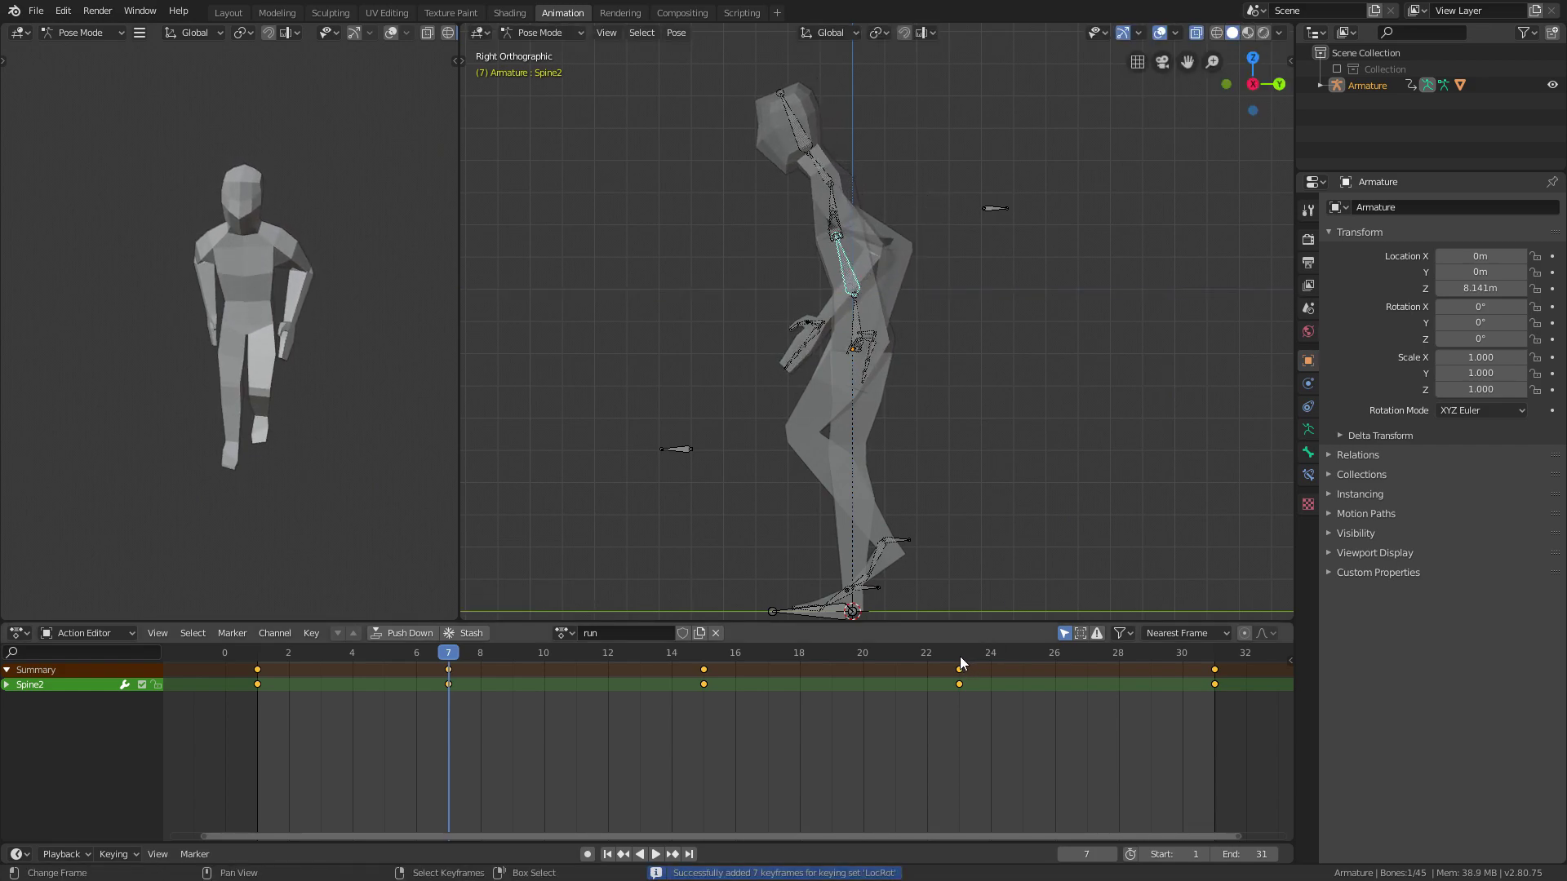
At frame 23, rotate Spine2 about the X axis to lean farther forward, keyframe it, and play back the animation.
left_click(959, 653)
key("r")
key("x")
left_click(972, 317)
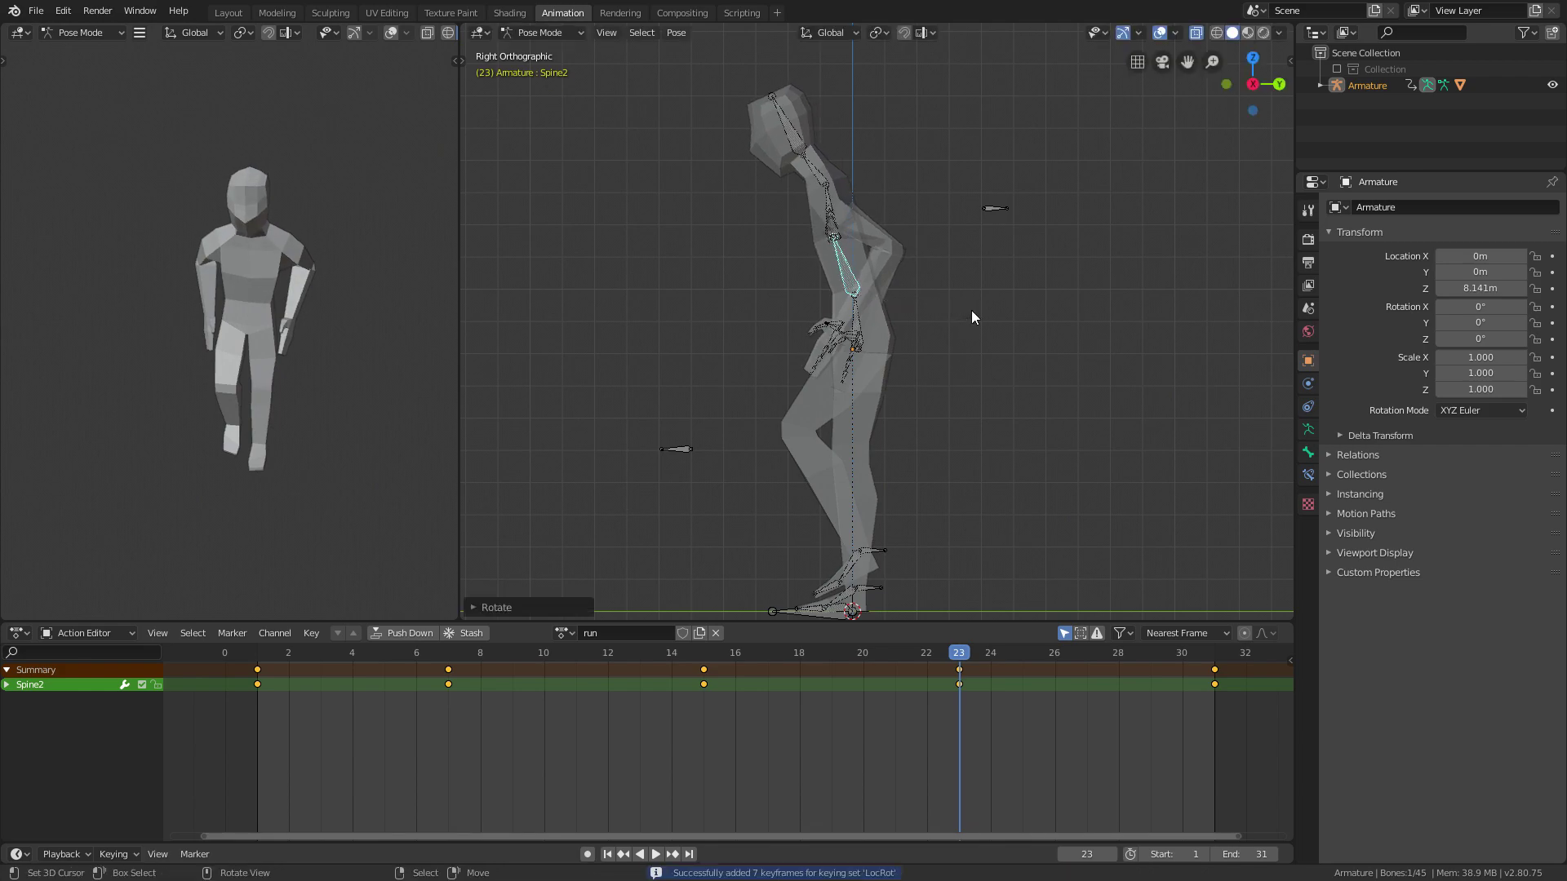
key("i")
left_click_drag(465, 658, 261, 659)
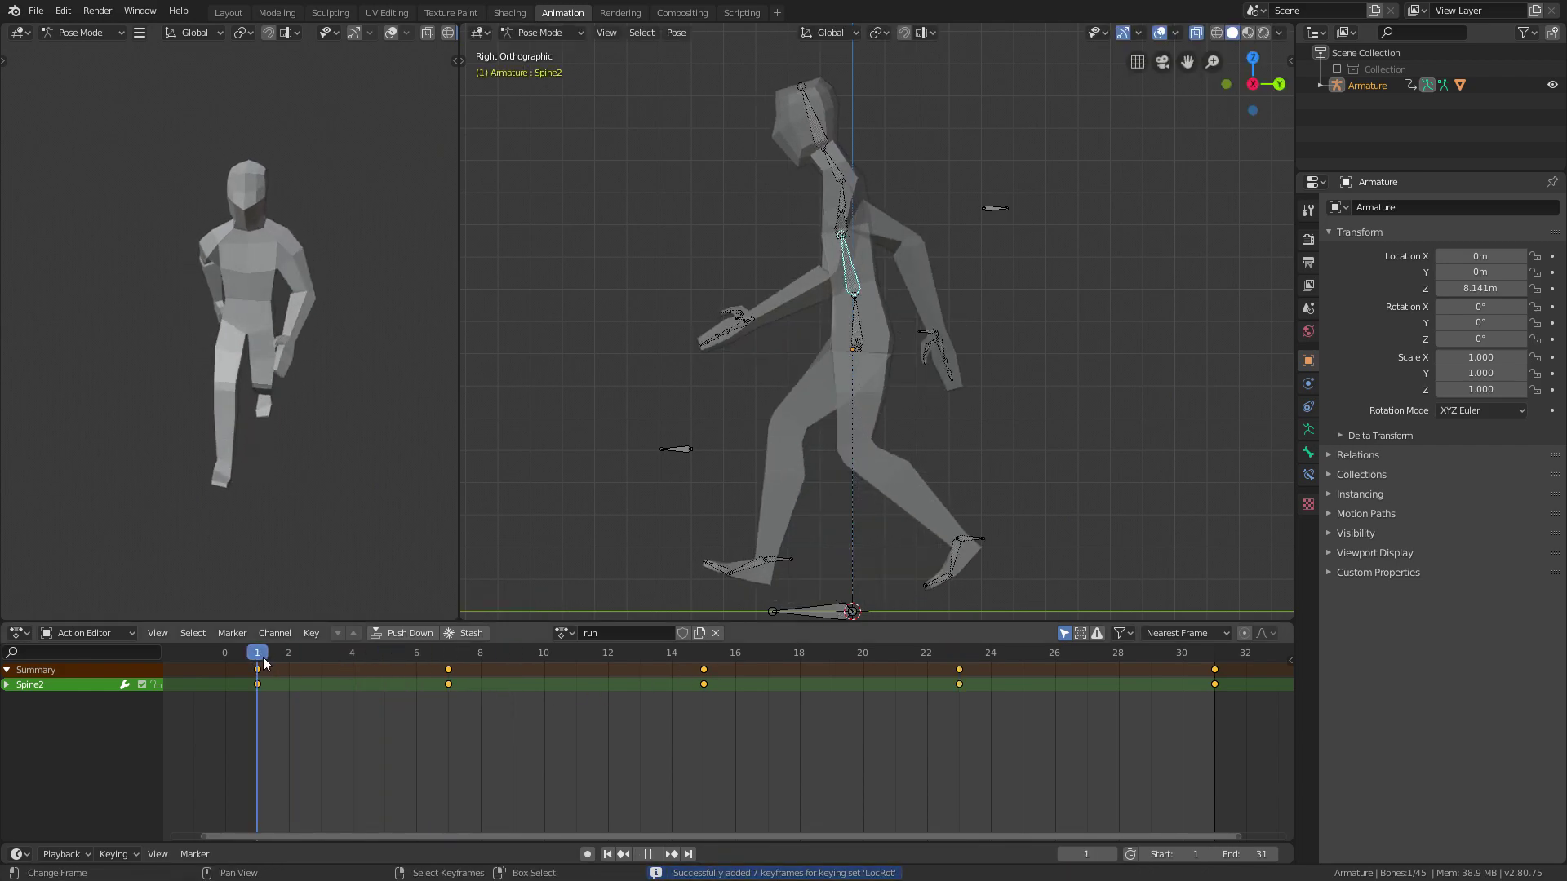
key("space")
middle_click_drag(599, 414, 1213, 439)
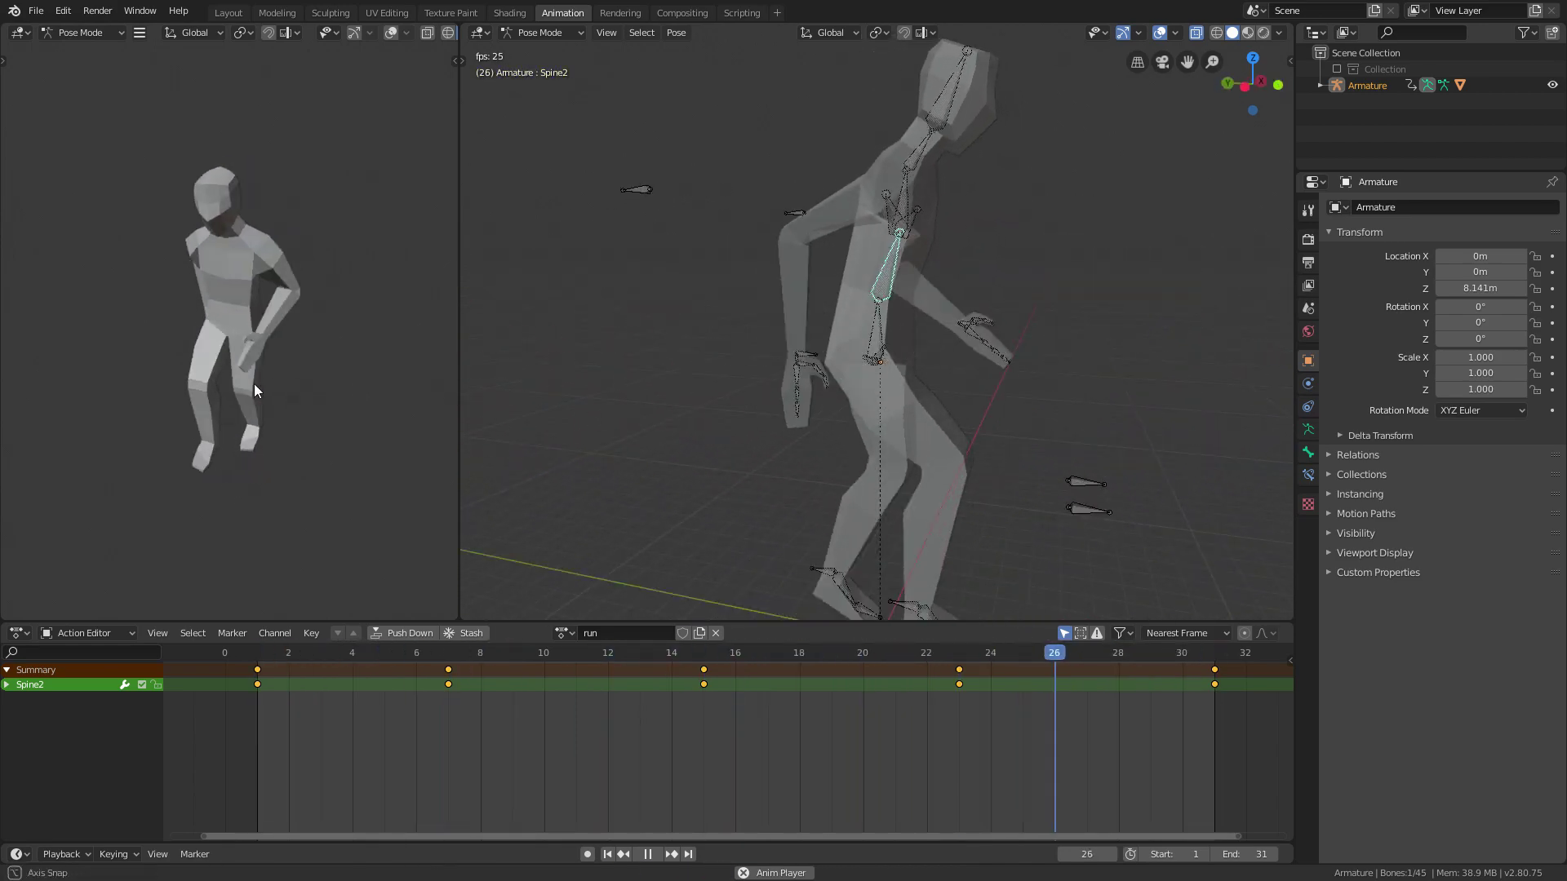
key("Escape")
At frame 1 in side view, move ArmIK.R farther backward and up and raise ArmIK.L in front of the body.
key("KP_3")
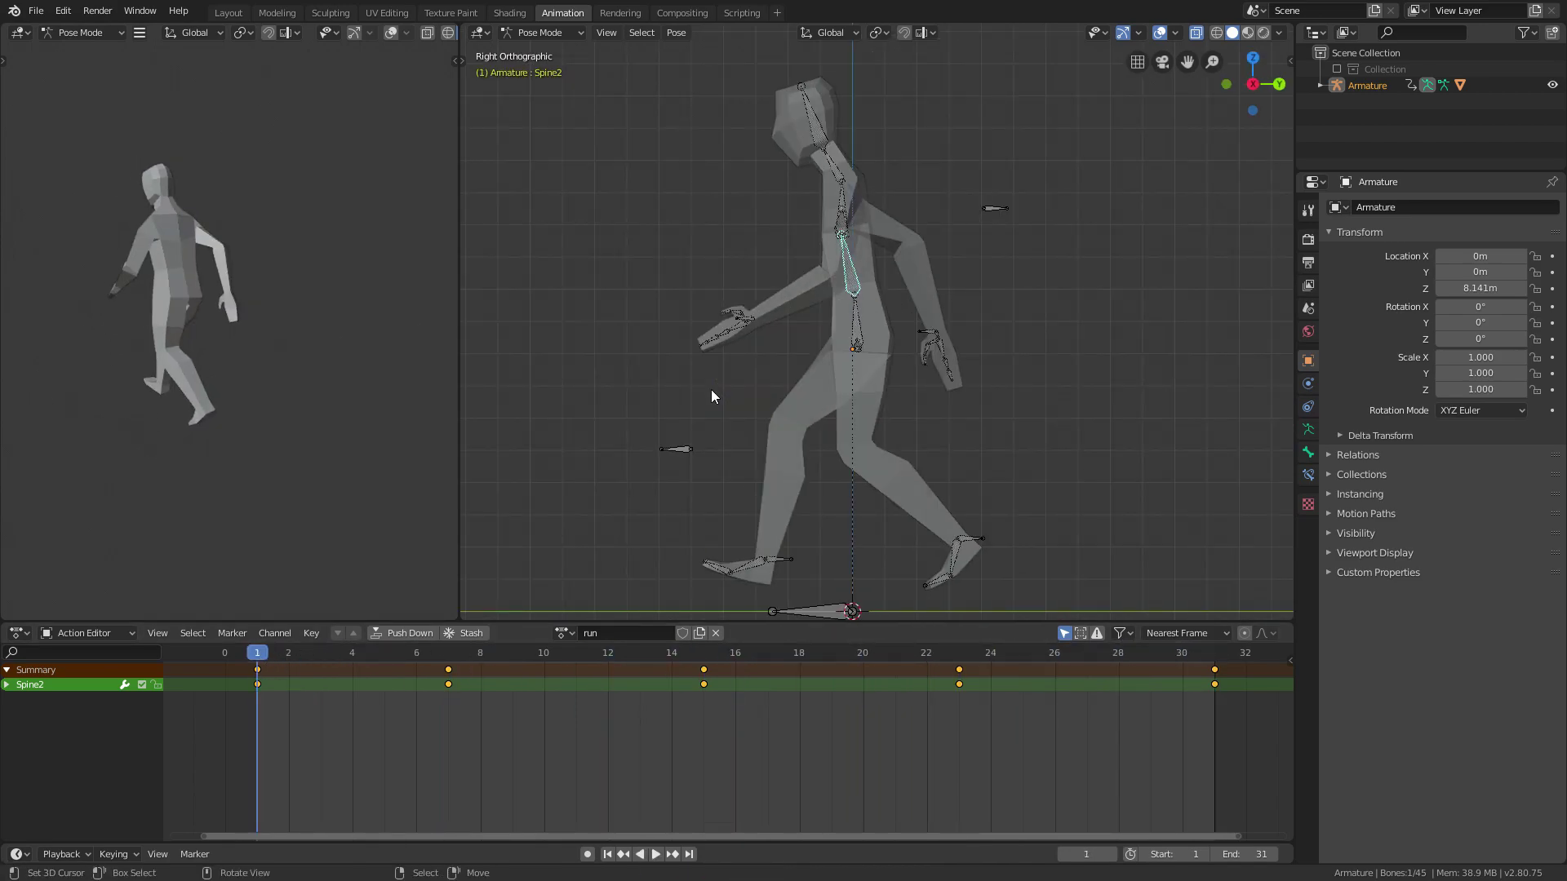
left_click_drag(927, 333, 948, 302)
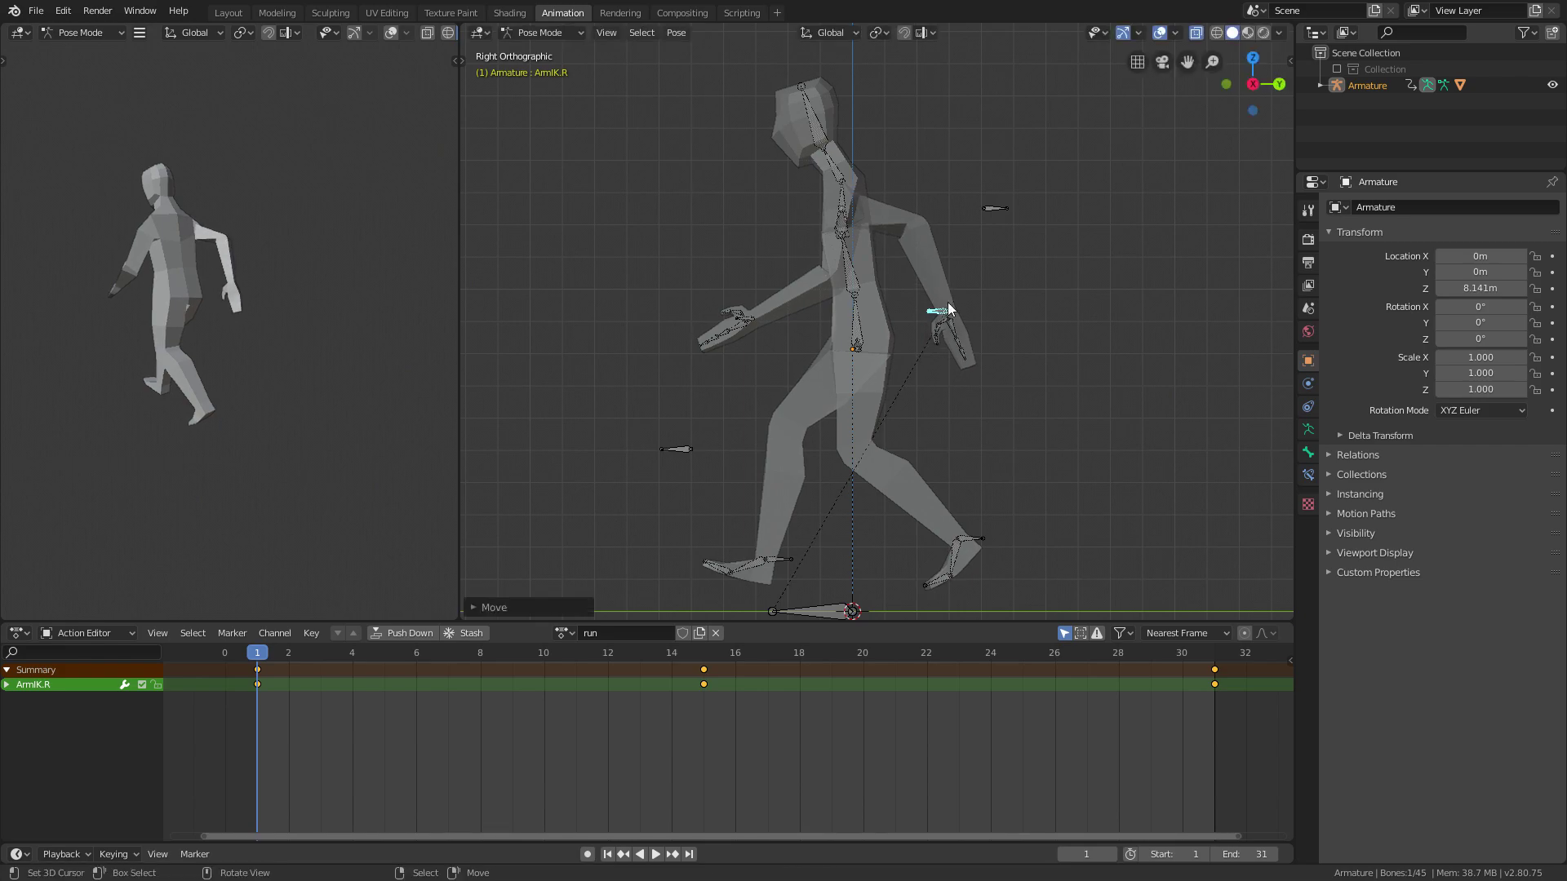
left_click_drag(746, 328, 761, 295)
Copy the full pose of all bones from frame 1, paste it at frame 31, and keyframe it.
key("a")
key("ctrl+c")
key("shift+Right")
key("ctrl+v")
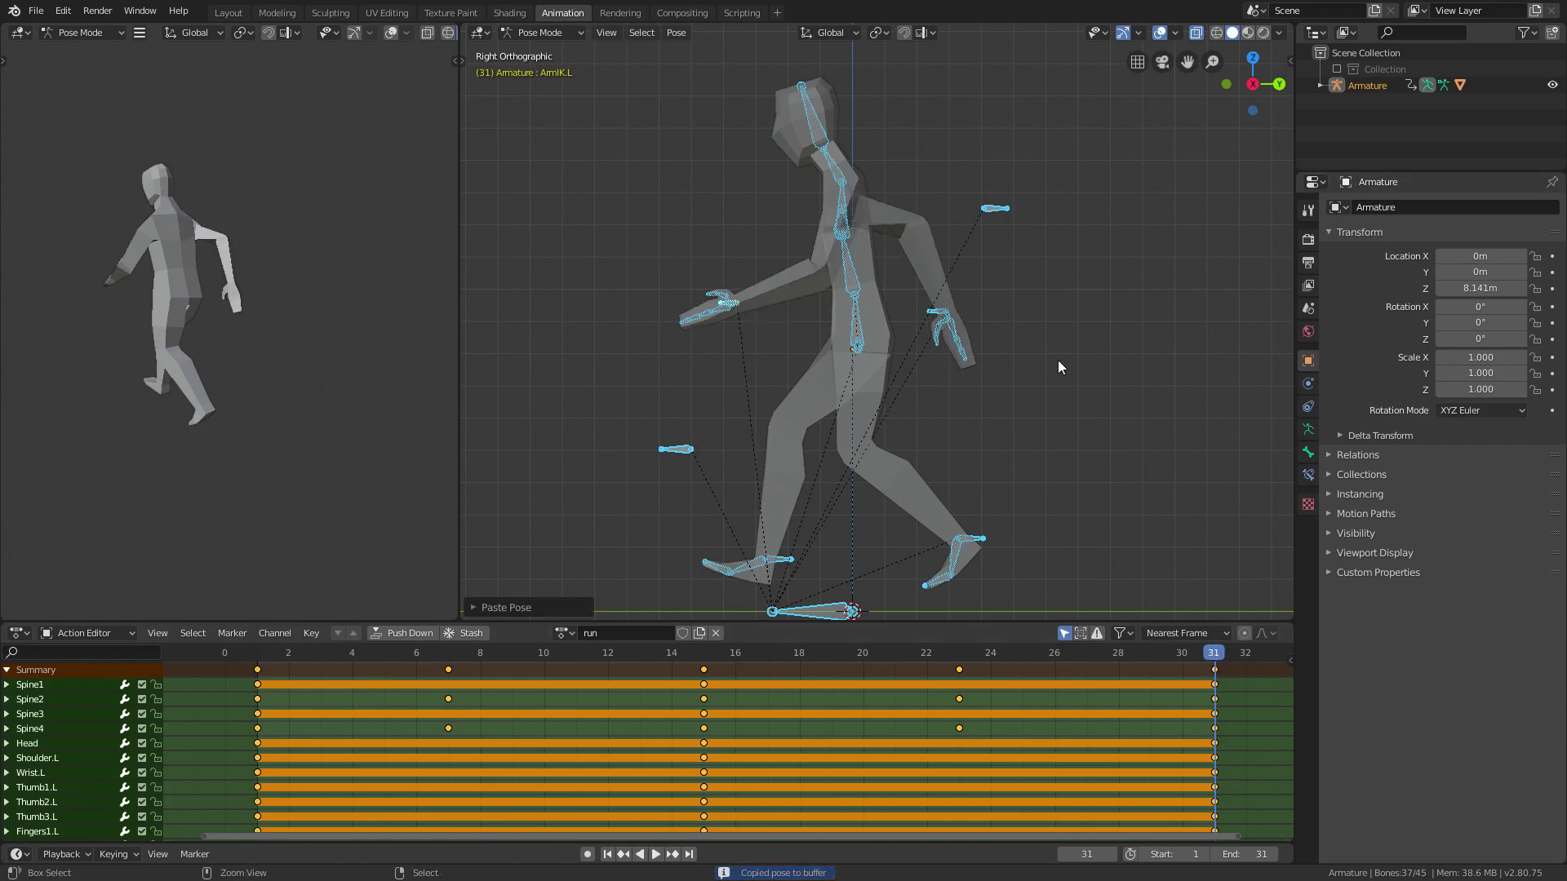
key("i")
At frame 15, move ArmIK.R farther forward and up and ArmIK.L slightly backward and up.
left_click(704, 653)
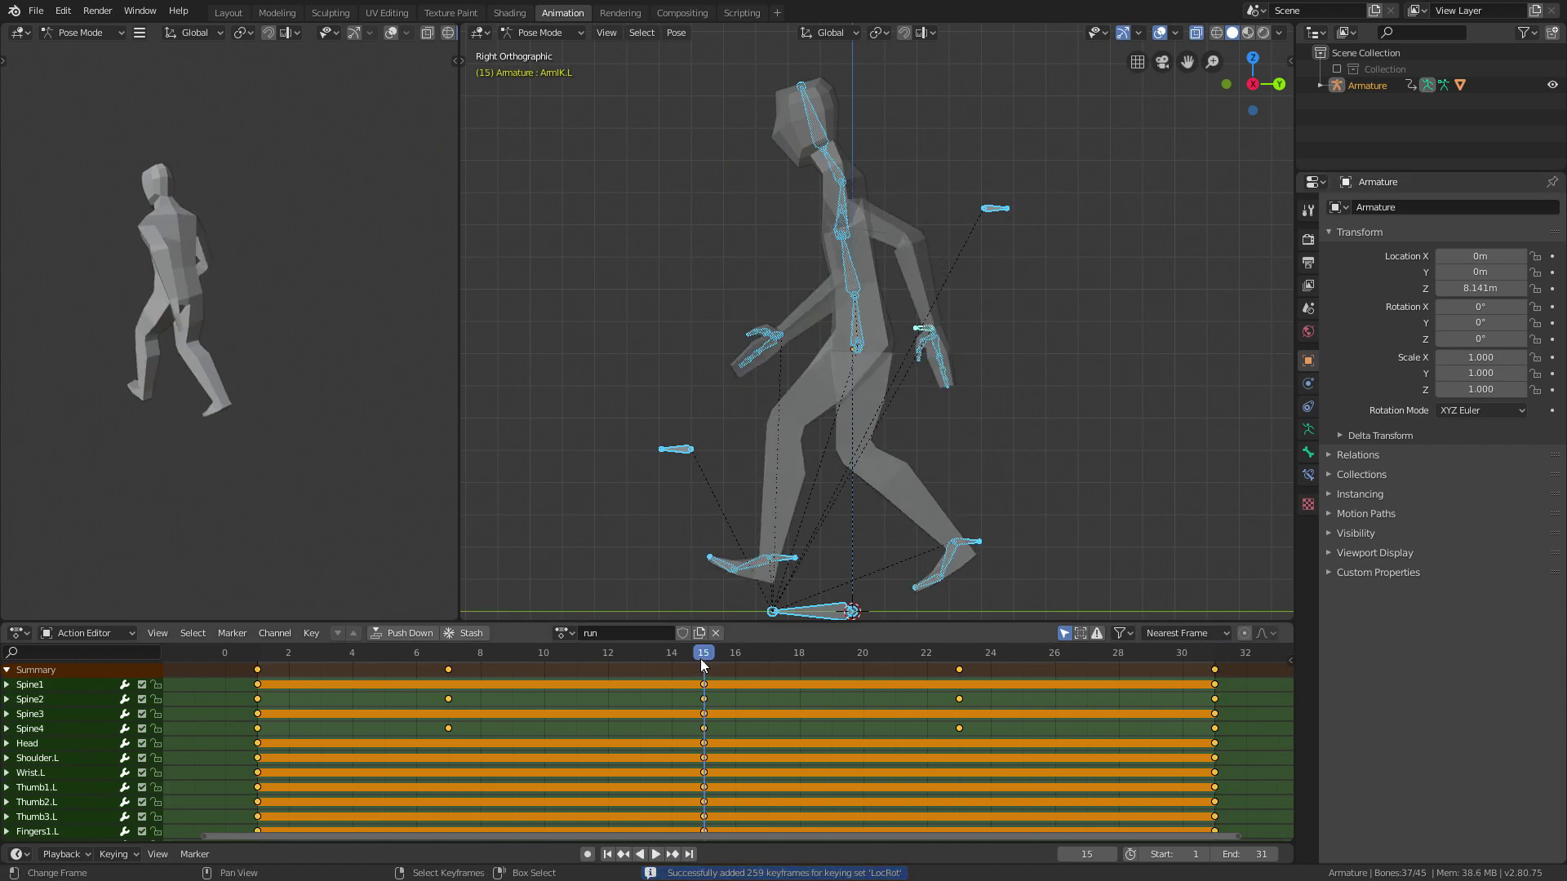
left_click(767, 338)
left_click(765, 336)
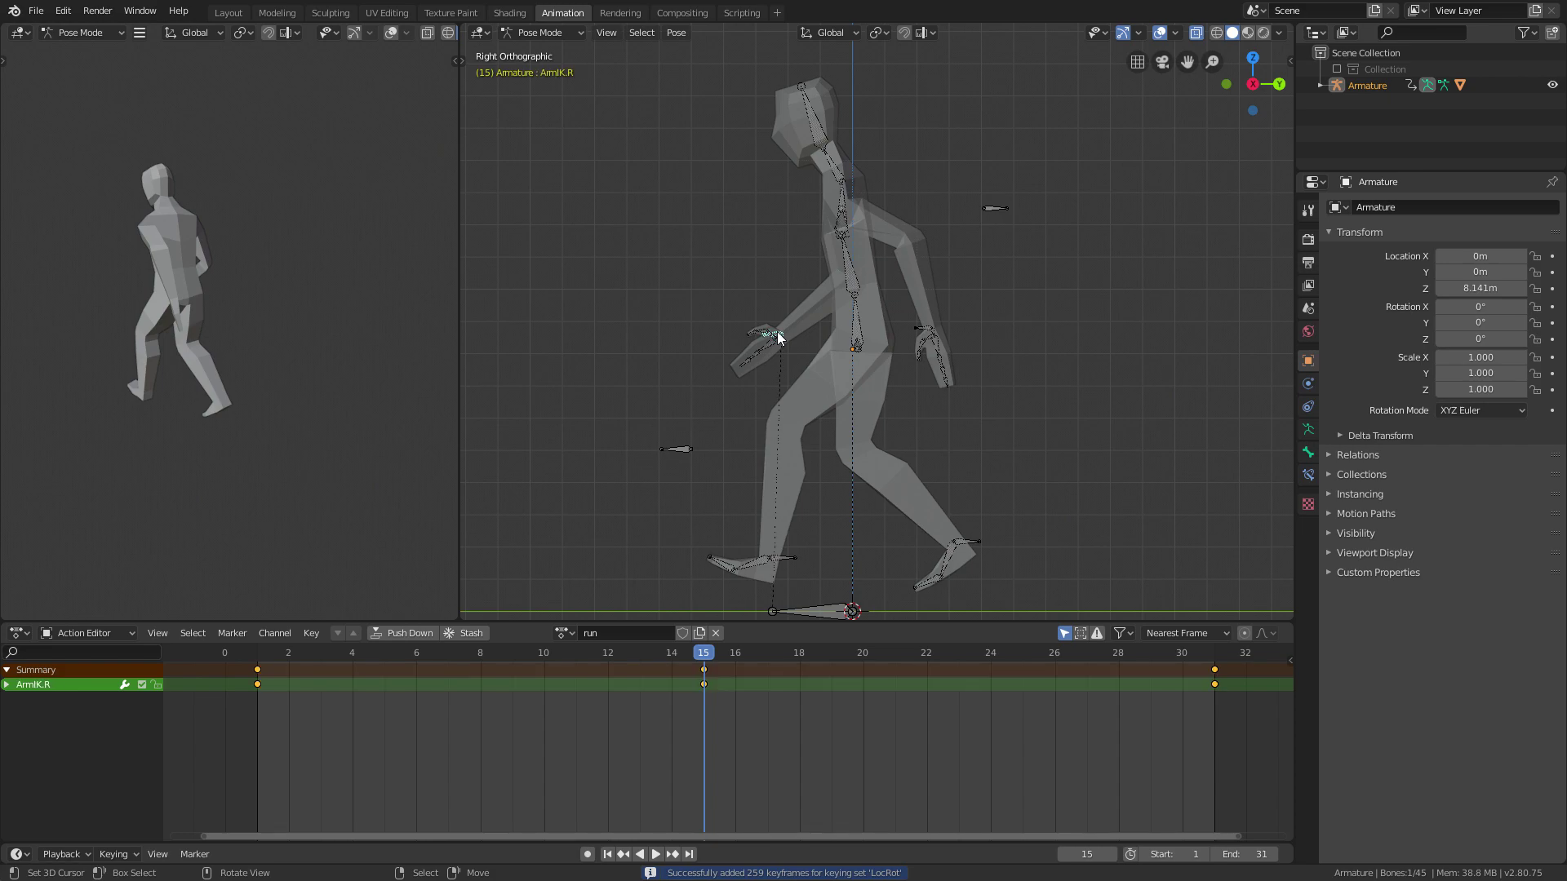
key("g")
left_click(741, 303)
left_click(951, 329)
key("g")
left_click(928, 313)
Select ArmIK.L and ArmIK.R together, keyframe them at frame 15, and play back the animation.
left_click(739, 307, "shift")
left_click(732, 314, "shift")
left_click(748, 309, "shift")
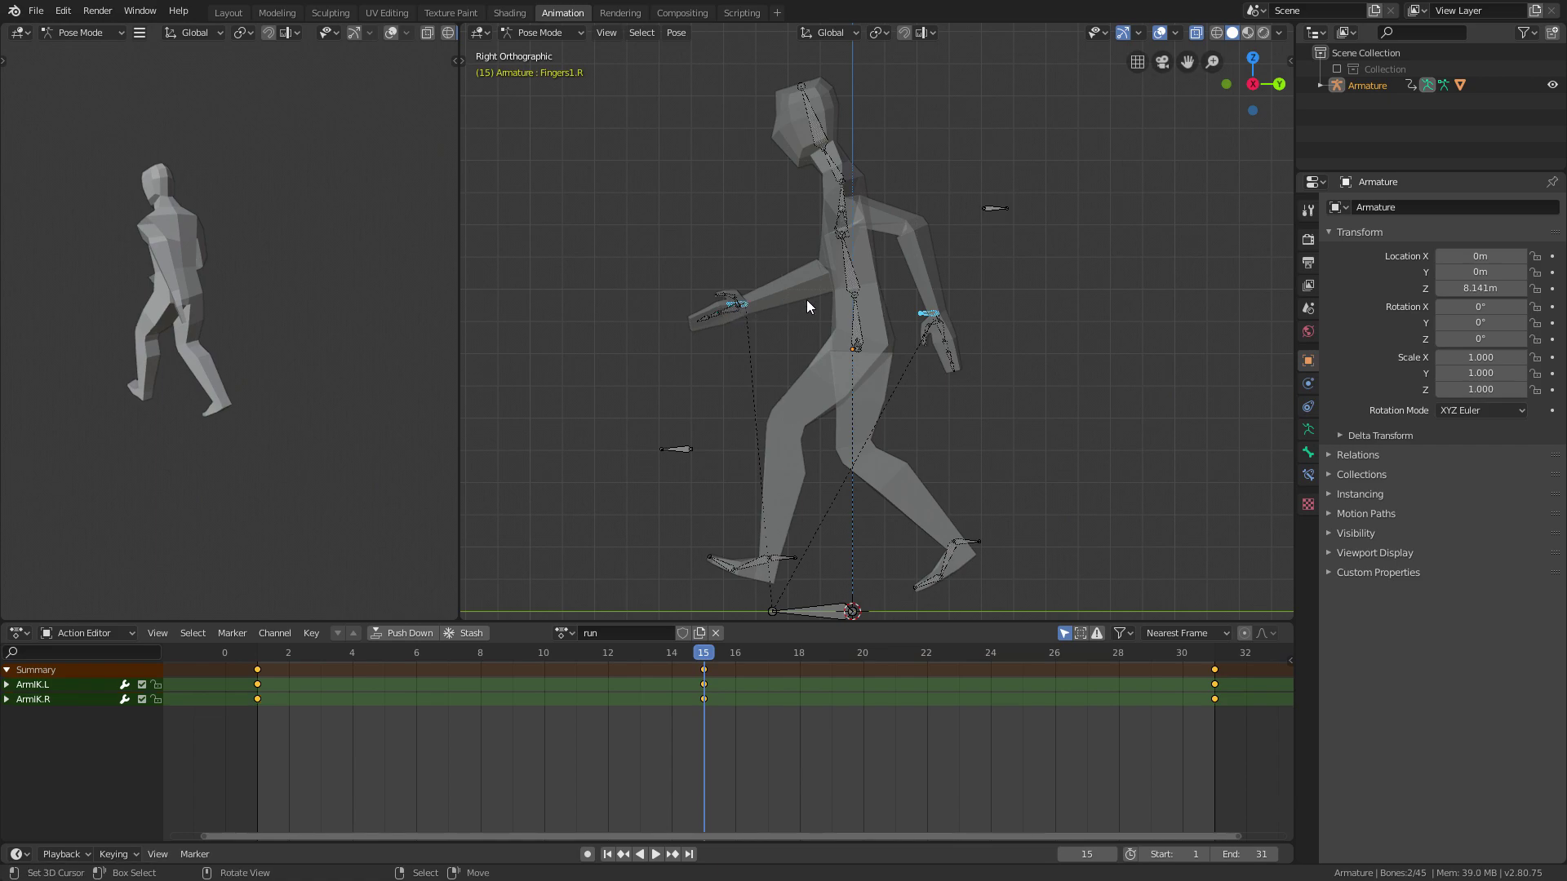
key("i")
key("space")
key("space")
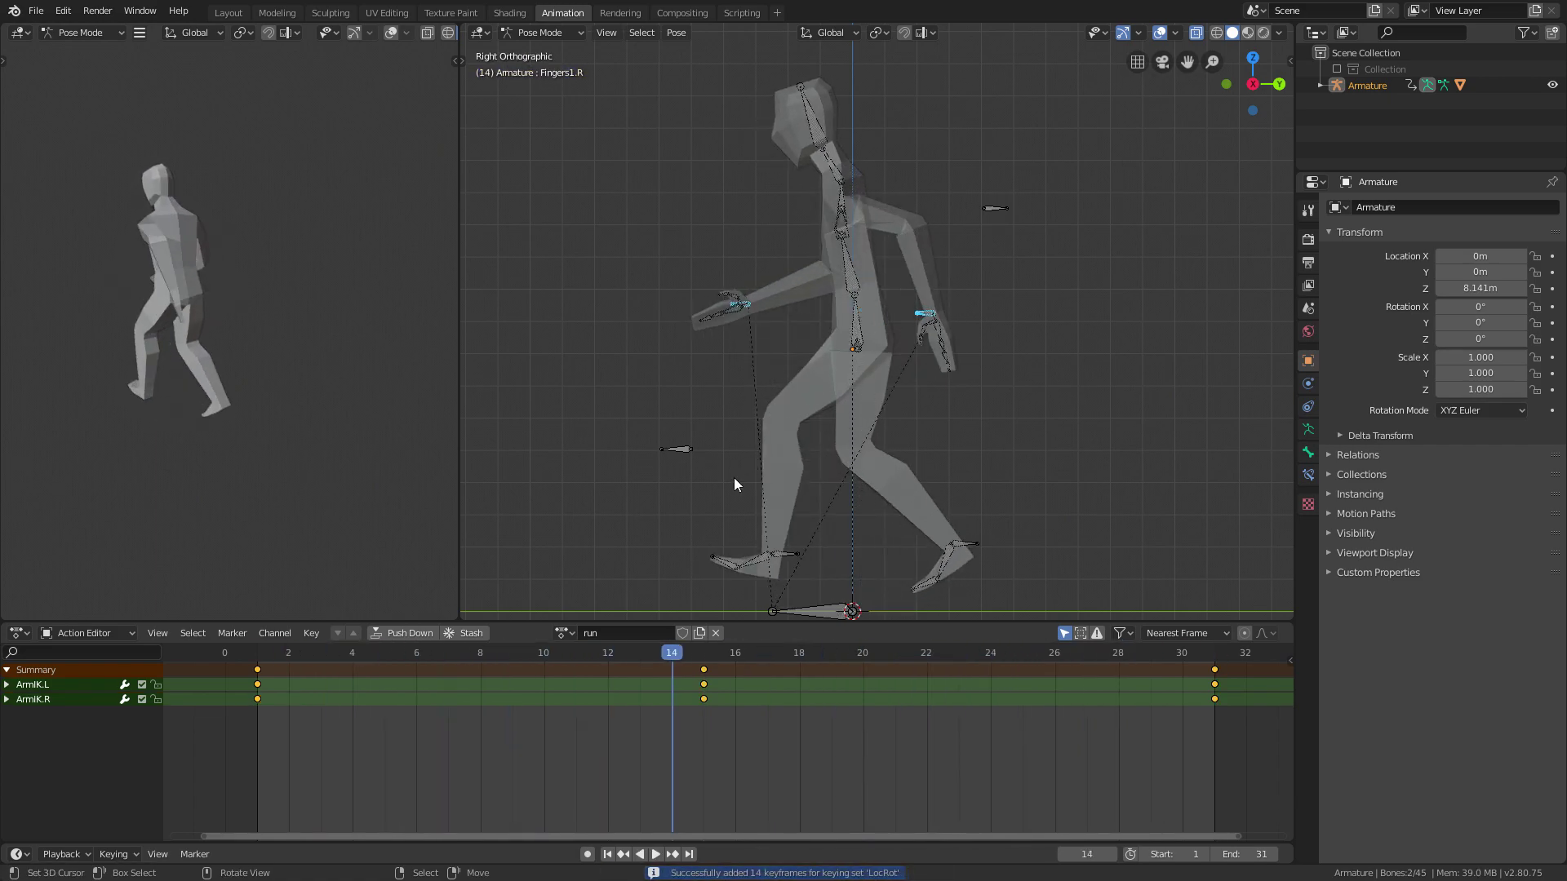
At frame 7, lower both arm IK bones beside the hips and keyframe them.
left_click_drag(235, 659, 458, 637)
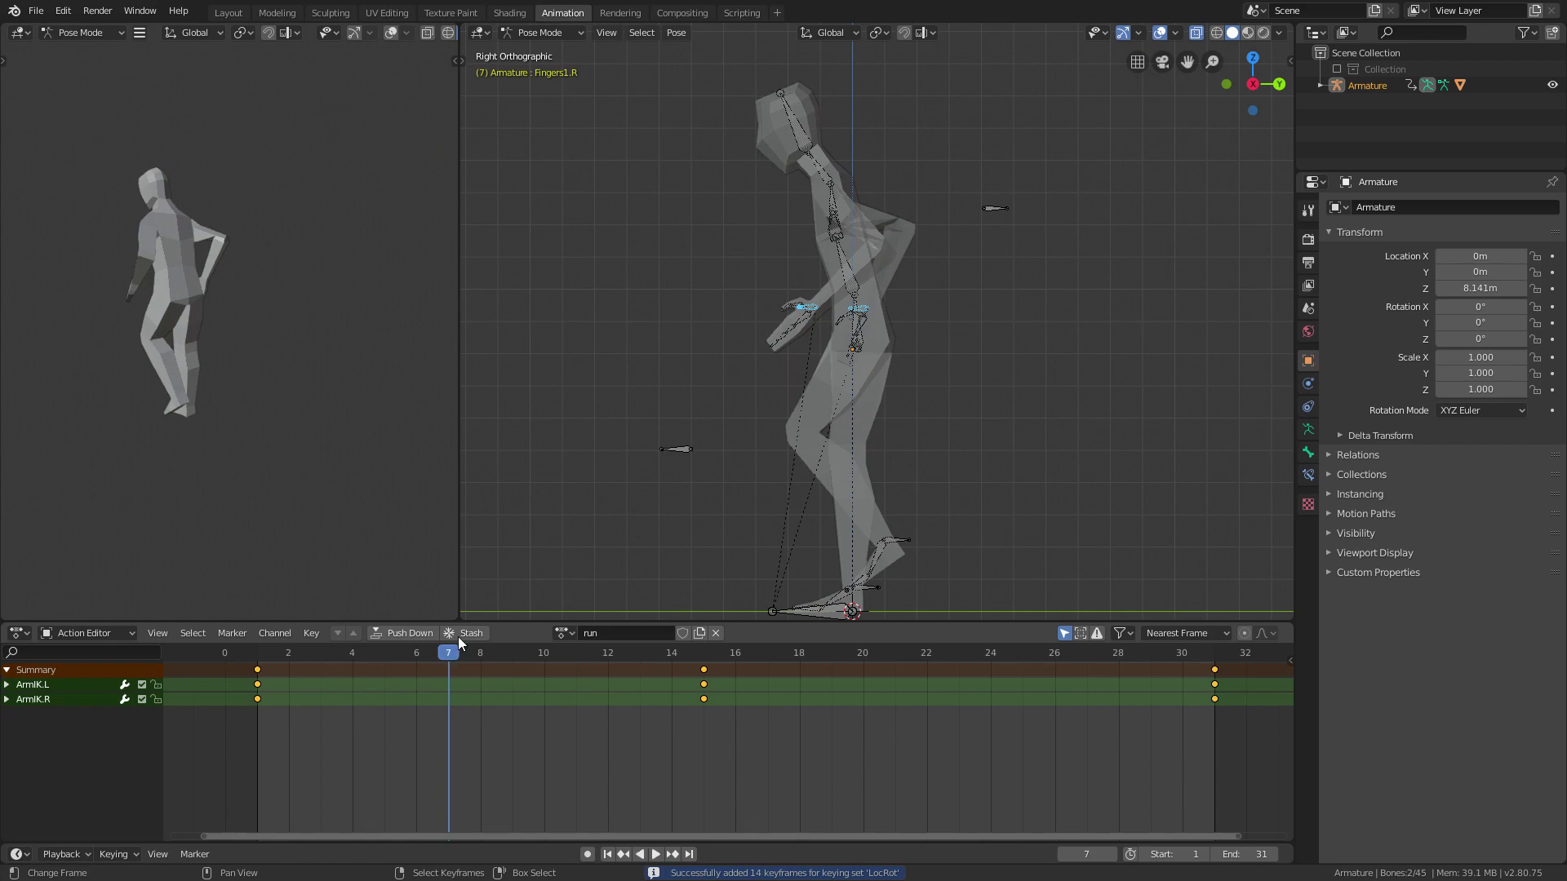
left_click(810, 309)
left_click_drag(813, 311, 827, 348)
left_click(863, 315)
left_click(851, 321)
left_click(816, 345, "shift")
key("i")
Copy the arm IK pose from frame 7, paste it mirrored at frame 23, and keyframe it.
key("ctrl+c")
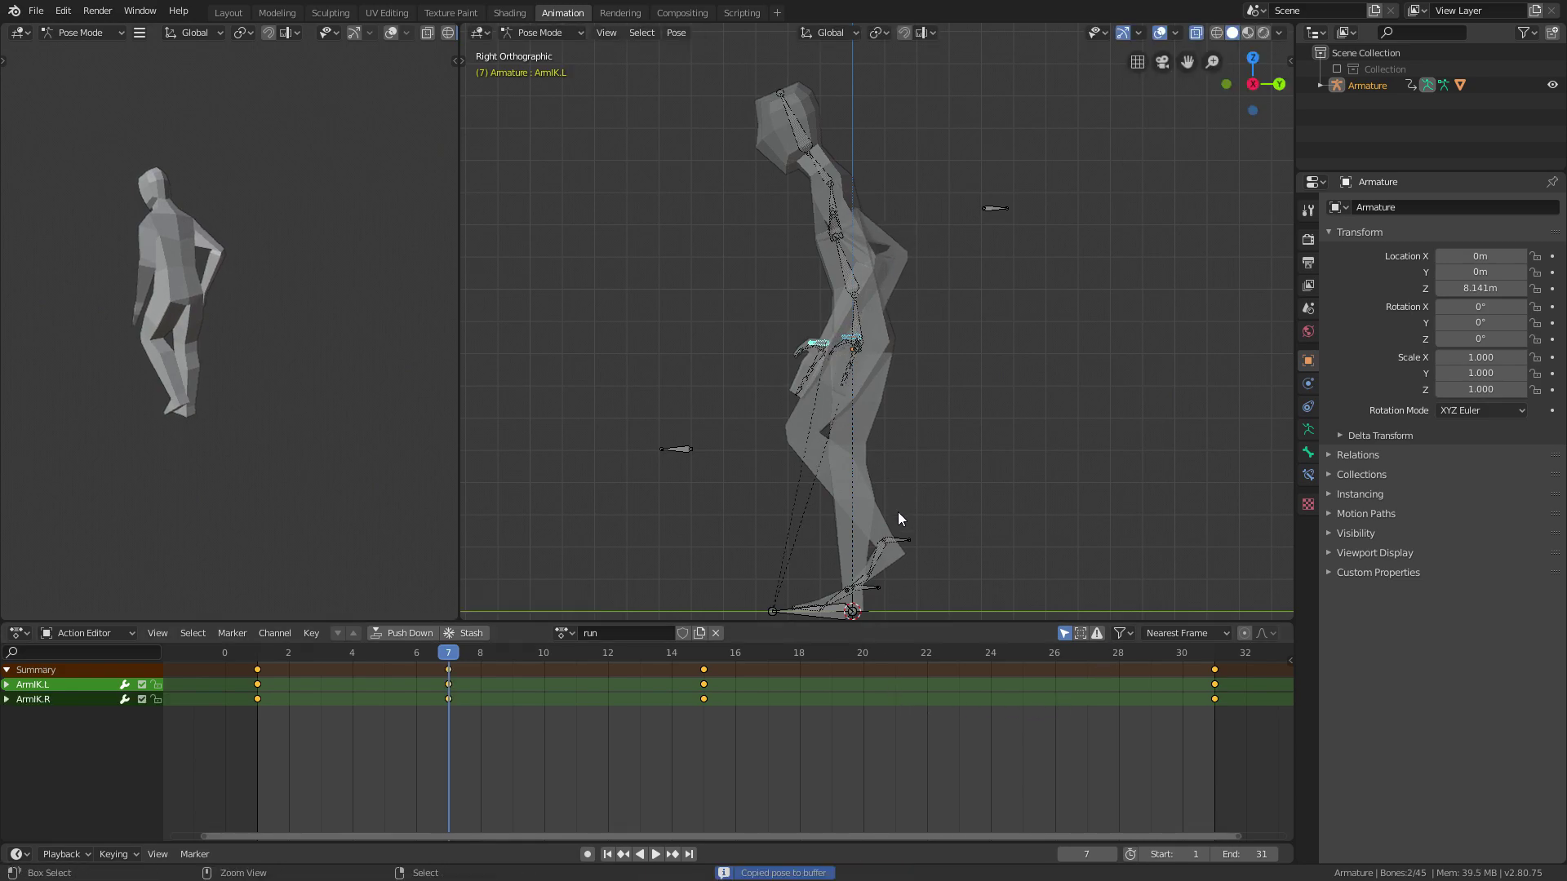
left_click(945, 658)
key("ctrl+shift+v")
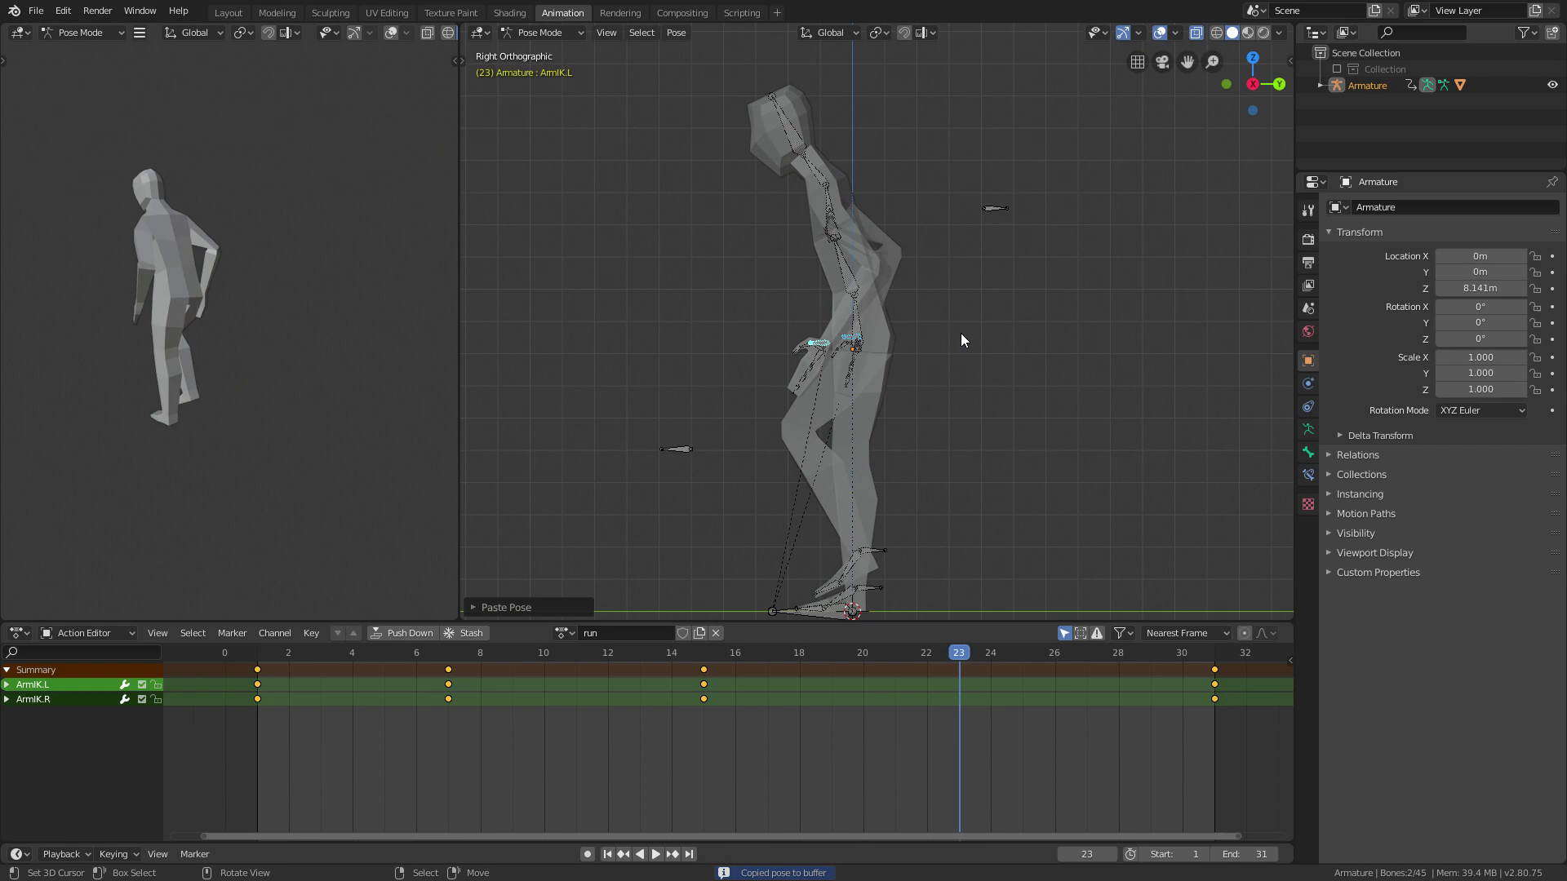
key("i")
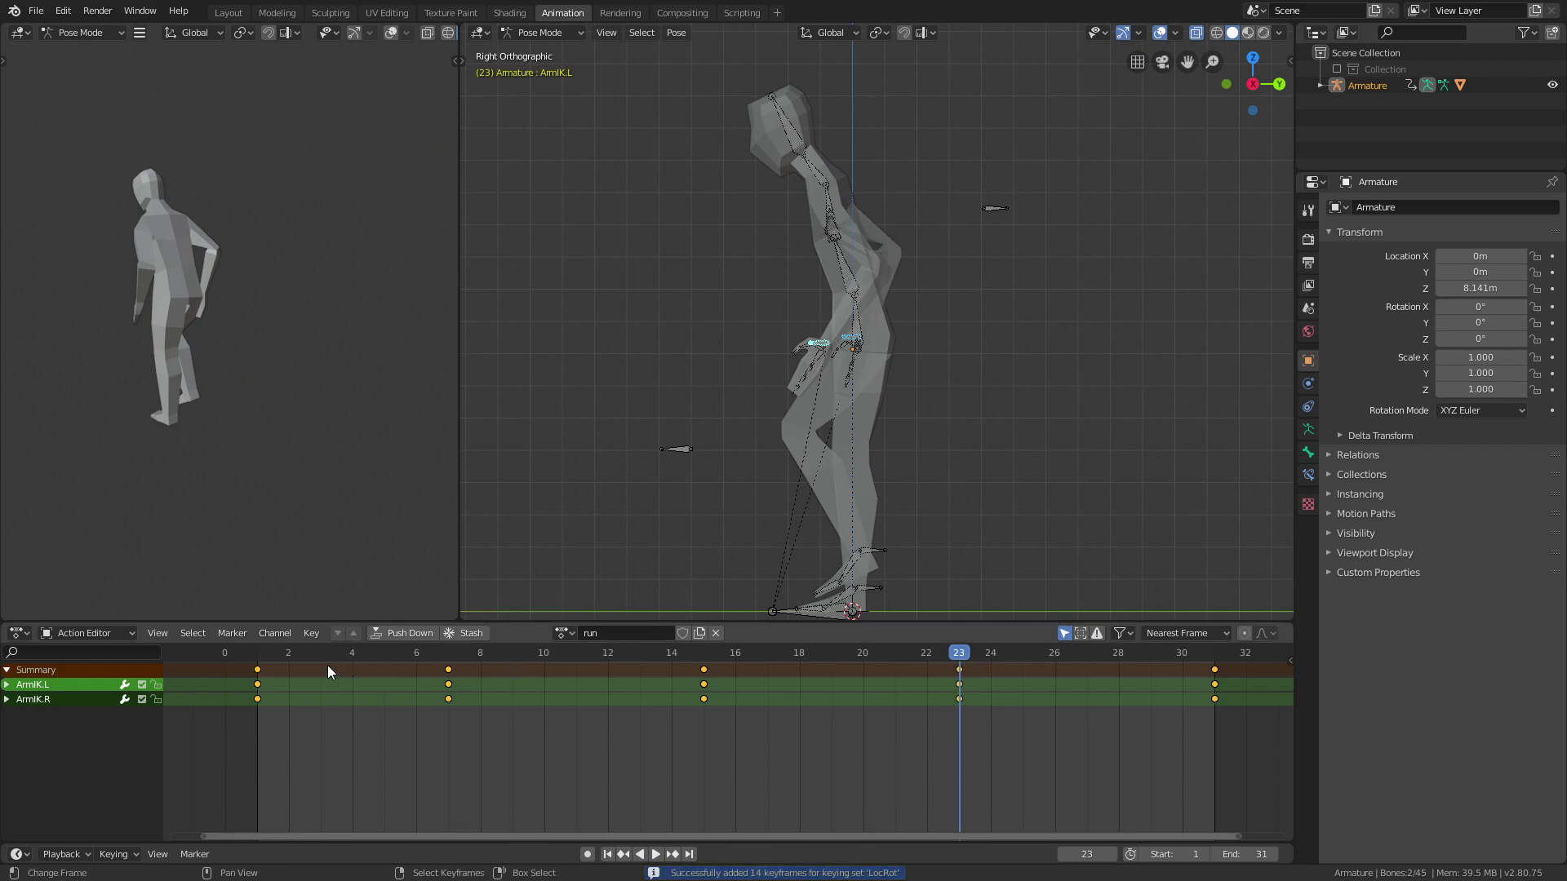
Play back the run animation from several angles in both viewports, and save the file.
key("space")
middle_click_drag(551, 341, 694, 341)
middle_click_drag(271, 351, 404, 356)
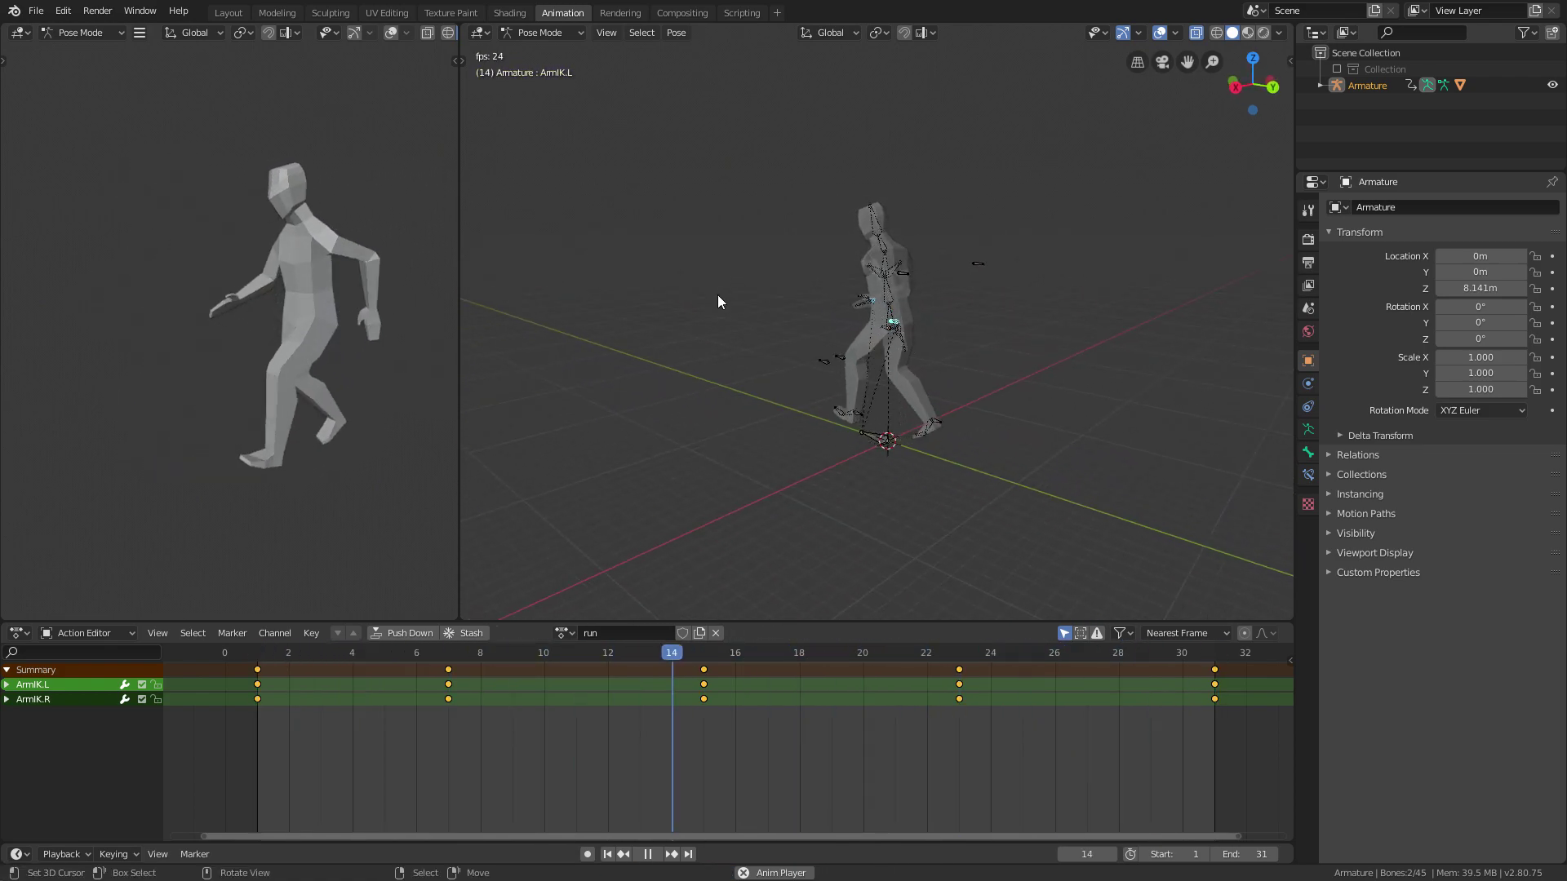
key("space")
middle_click_drag(894, 320, 1096, 315)
key("ctrl+s")
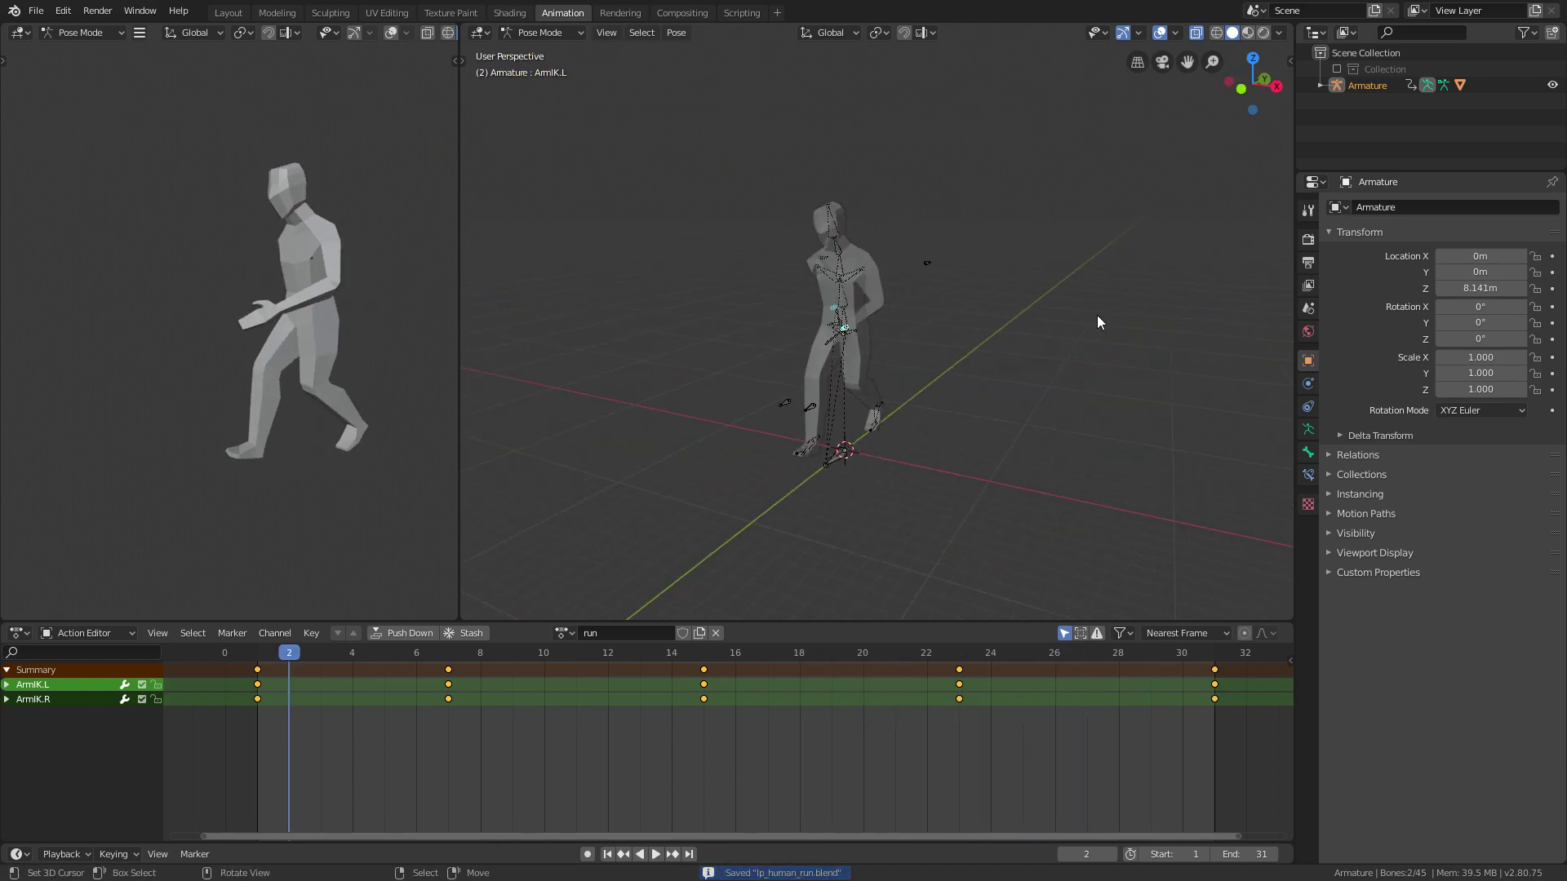